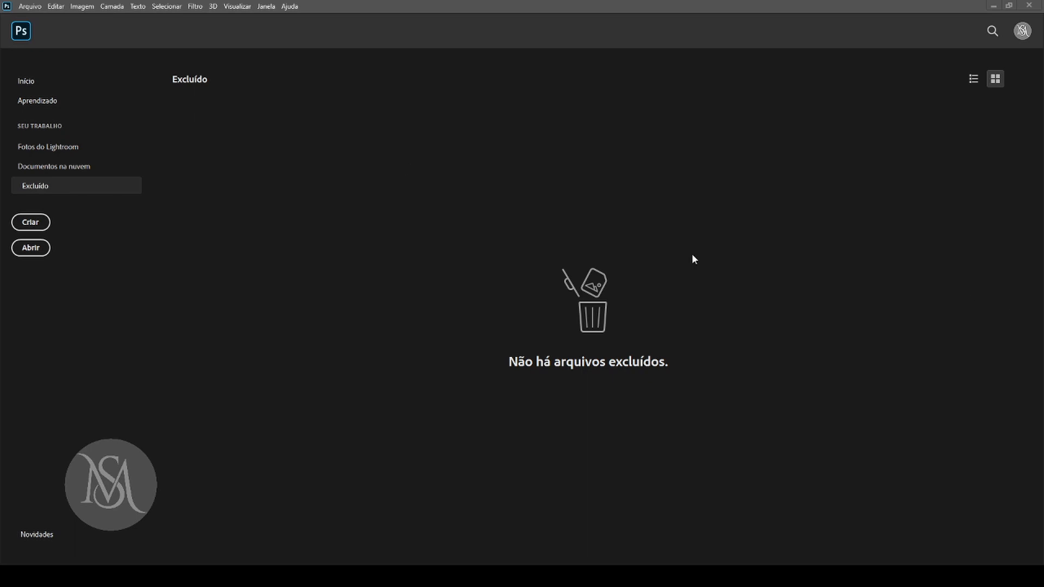
{"action": "left_click", "coordinate": [36, 7]}
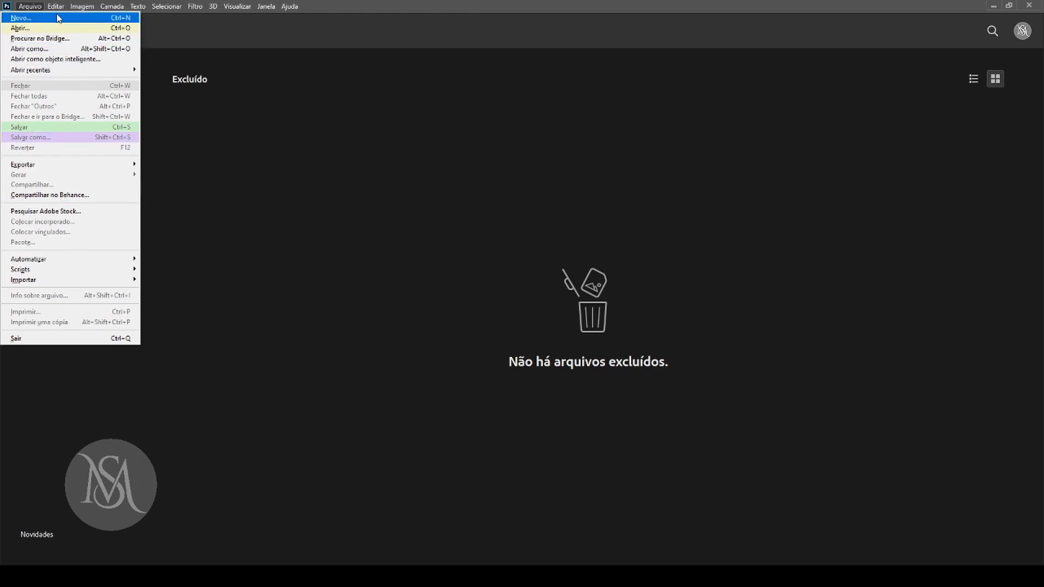
{"action": "mouse_move", "coordinate": [64, 8]}
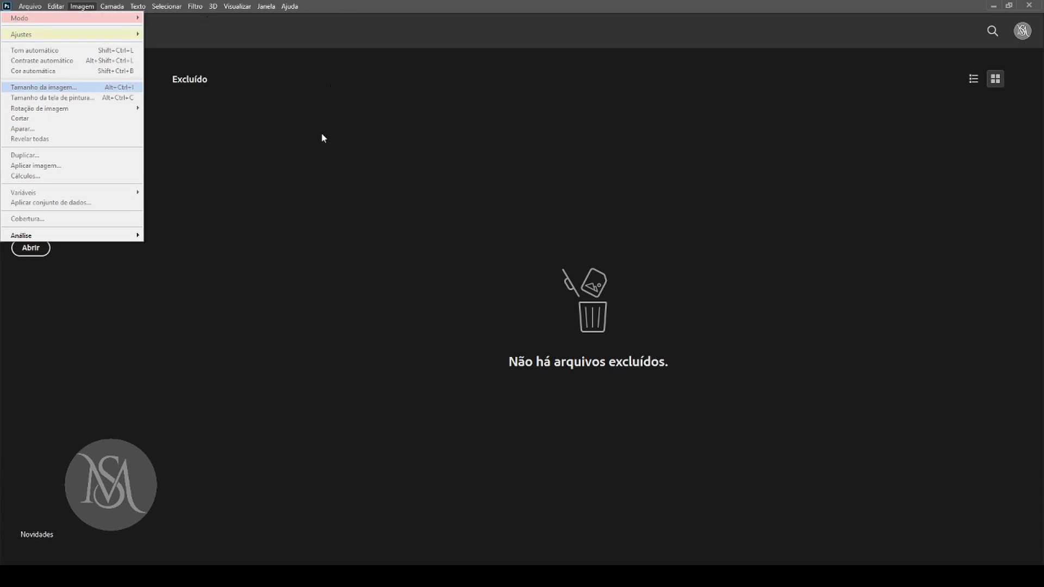
{"action": "mouse_move", "coordinate": [176, 12]}
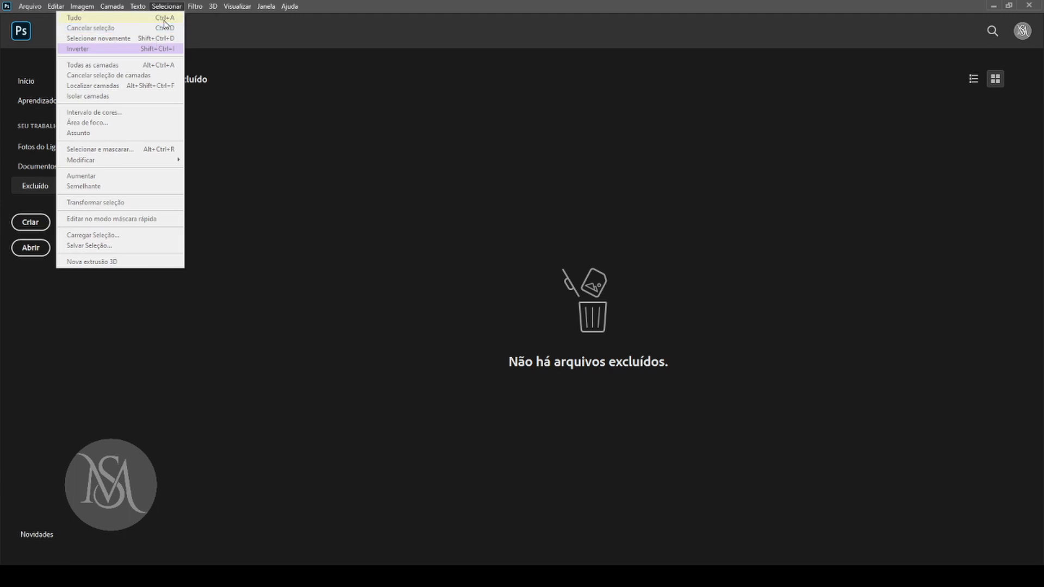
{"action": "left_click", "coordinate": [287, 124]}
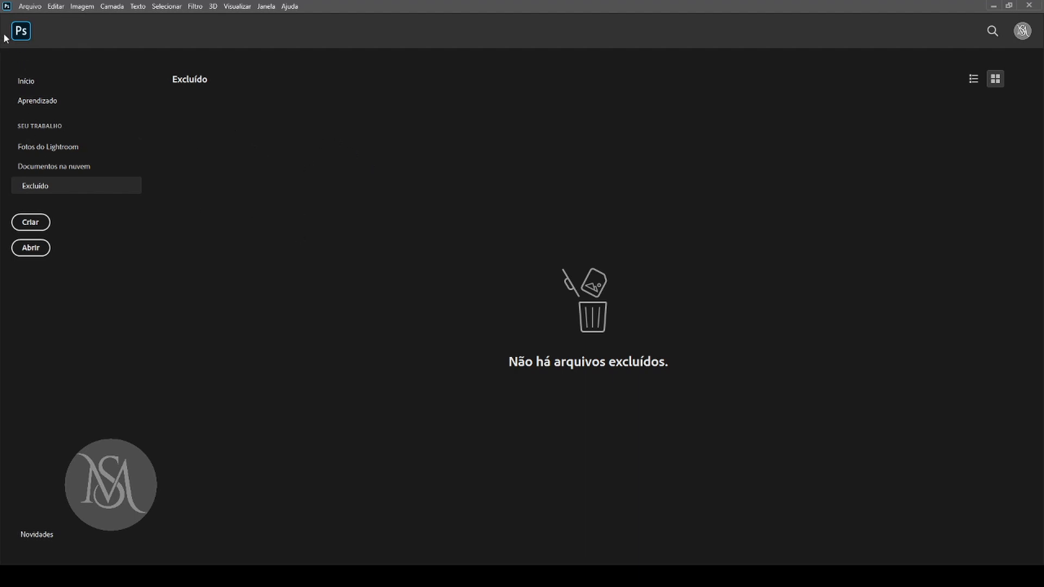
Open the general preferences and move the dialog aside.
{"action": "left_click", "coordinate": [57, 7]}
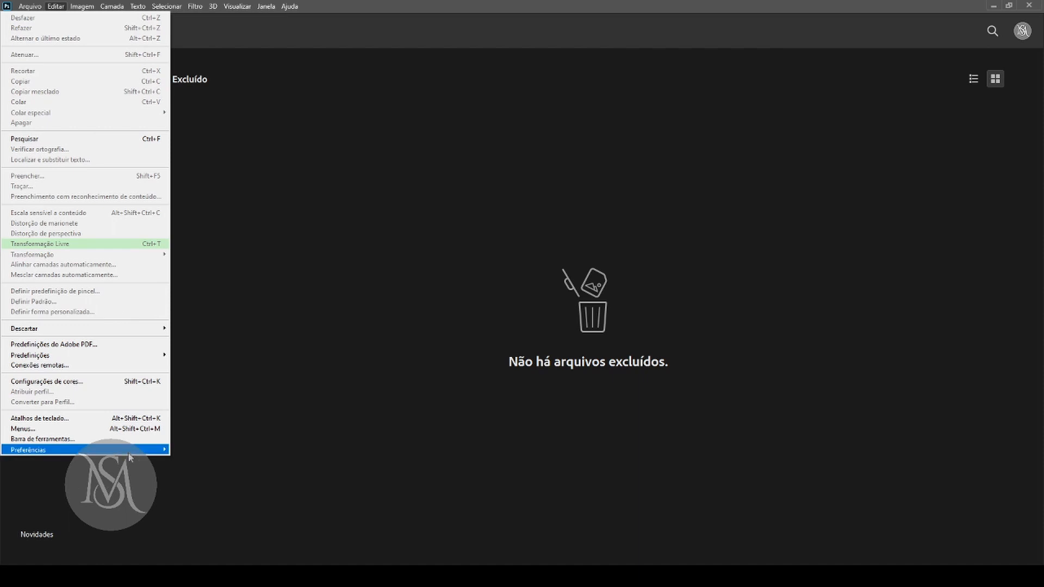
{"action": "mouse_move", "coordinate": [165, 450]}
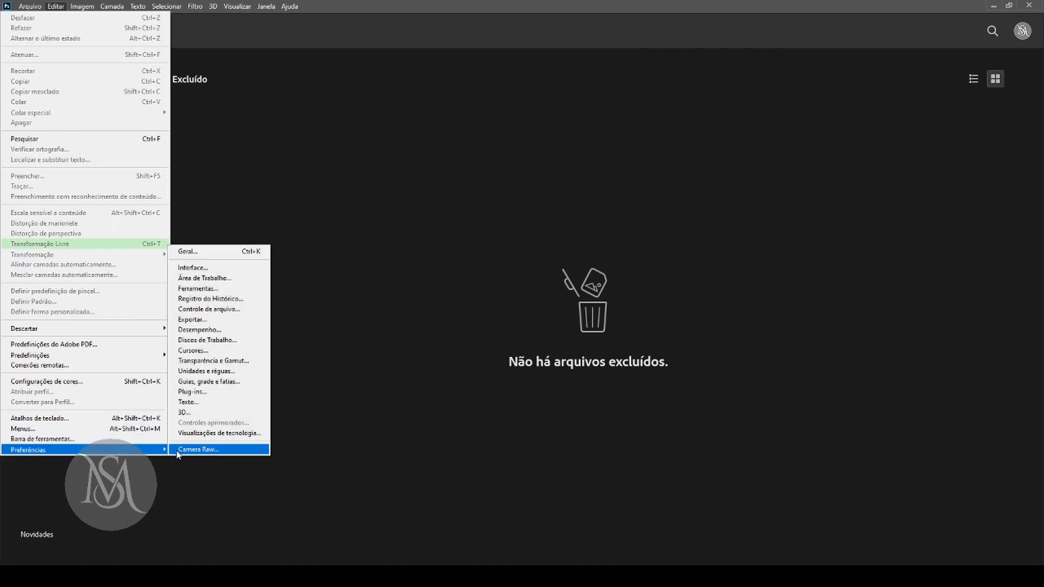
{"action": "left_click", "coordinate": [240, 252]}
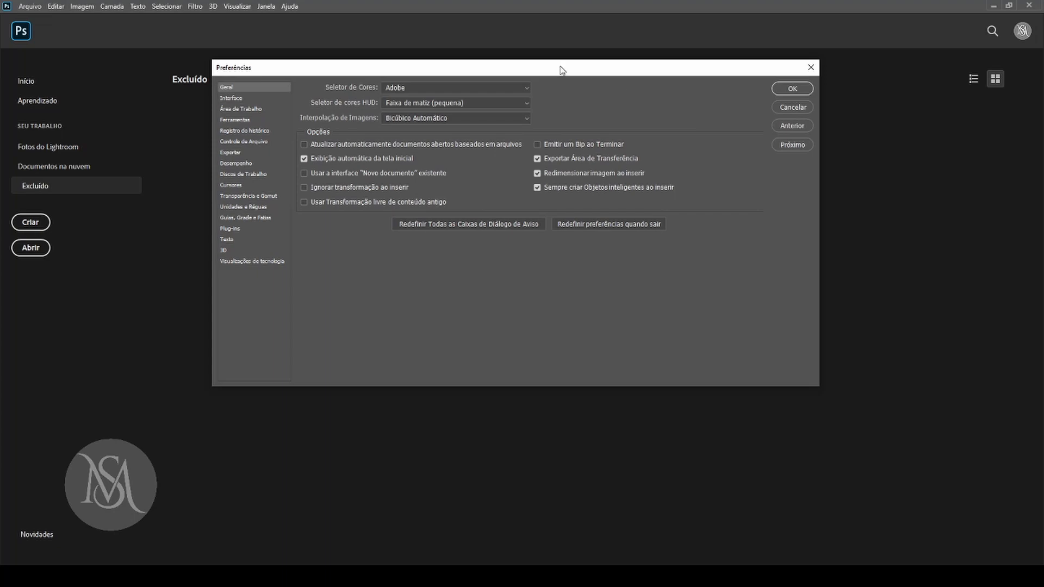
{"action": "left_click_drag", "start_coordinate": [553, 68], "coordinate": [633, 68]}
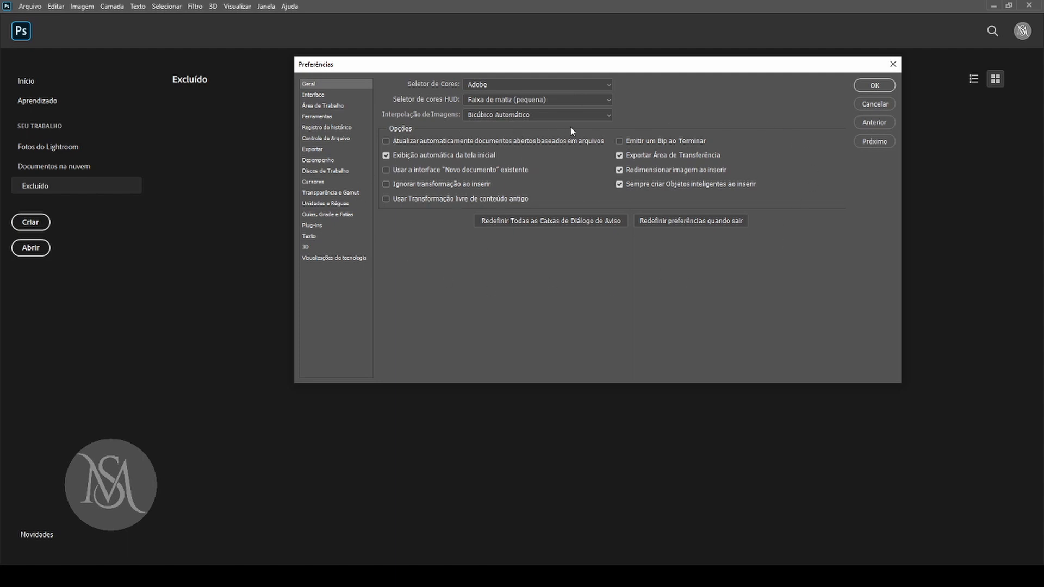
Review the general preference options for the color picker, the HUD color picker and image interpolation.
{"action": "left_click", "coordinate": [585, 82]}
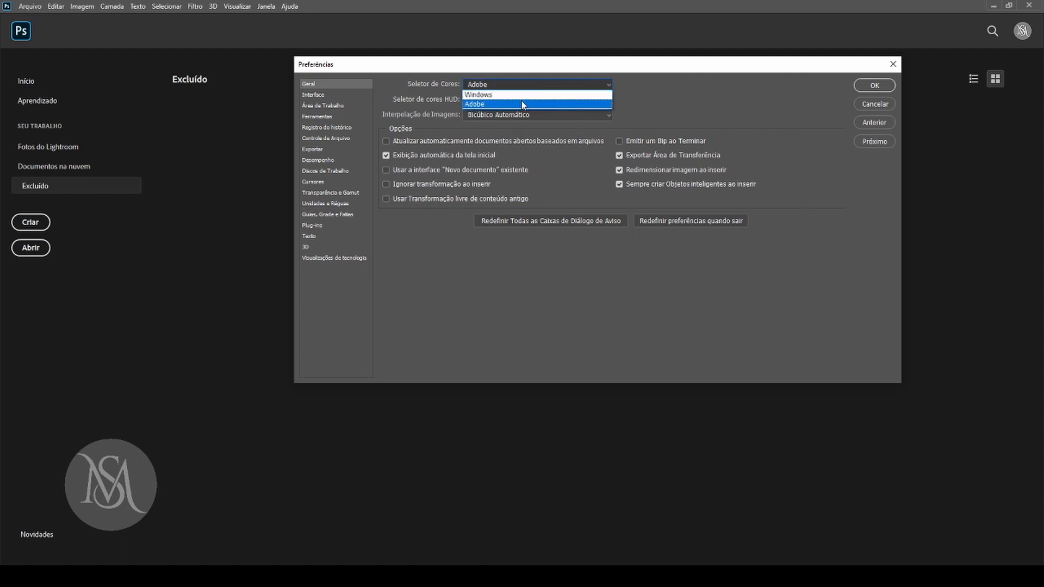
{"action": "left_click", "coordinate": [674, 107]}
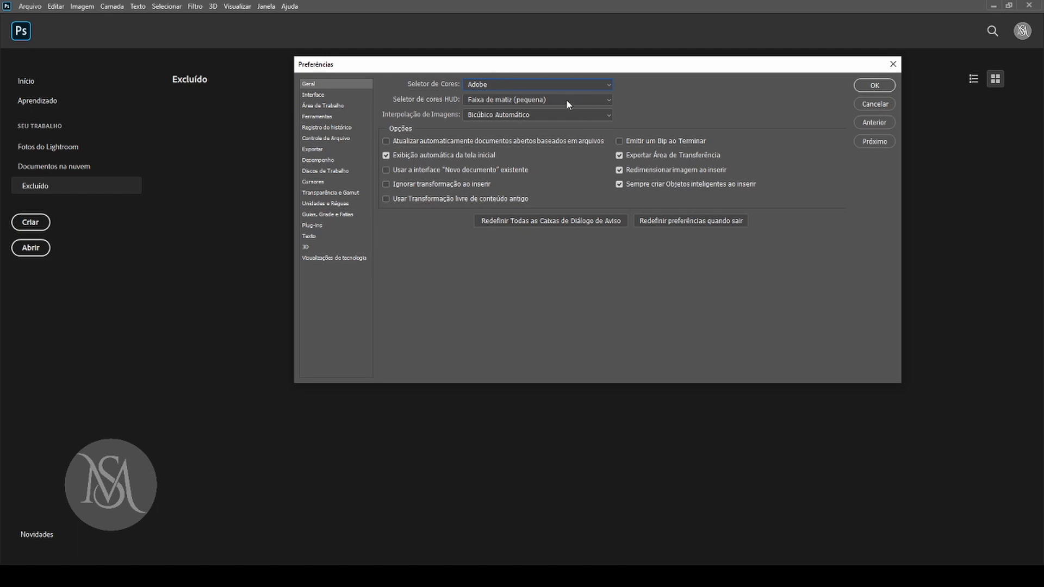
{"action": "left_click", "coordinate": [568, 85]}
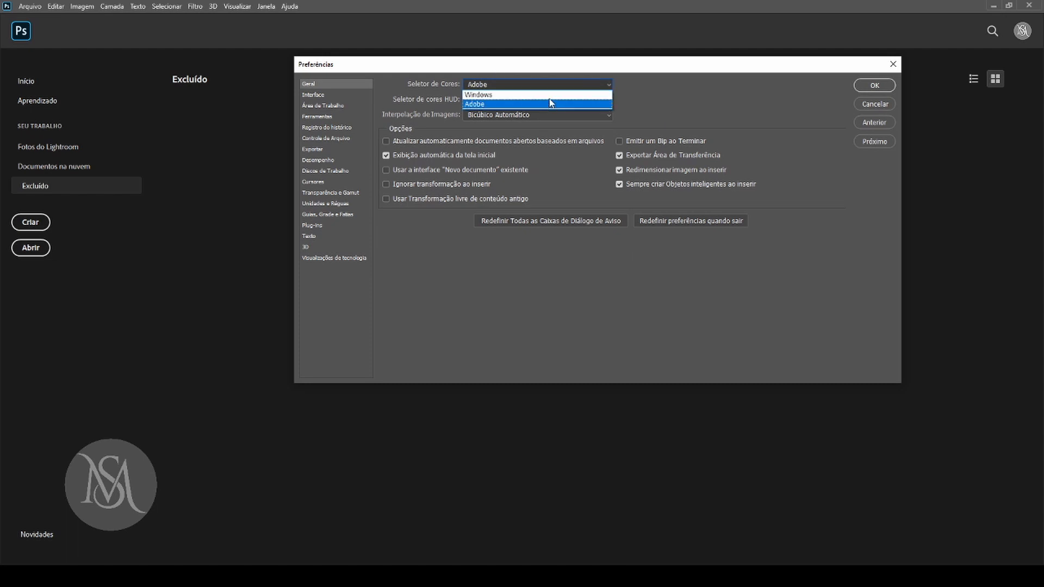
{"action": "left_click", "coordinate": [575, 103]}
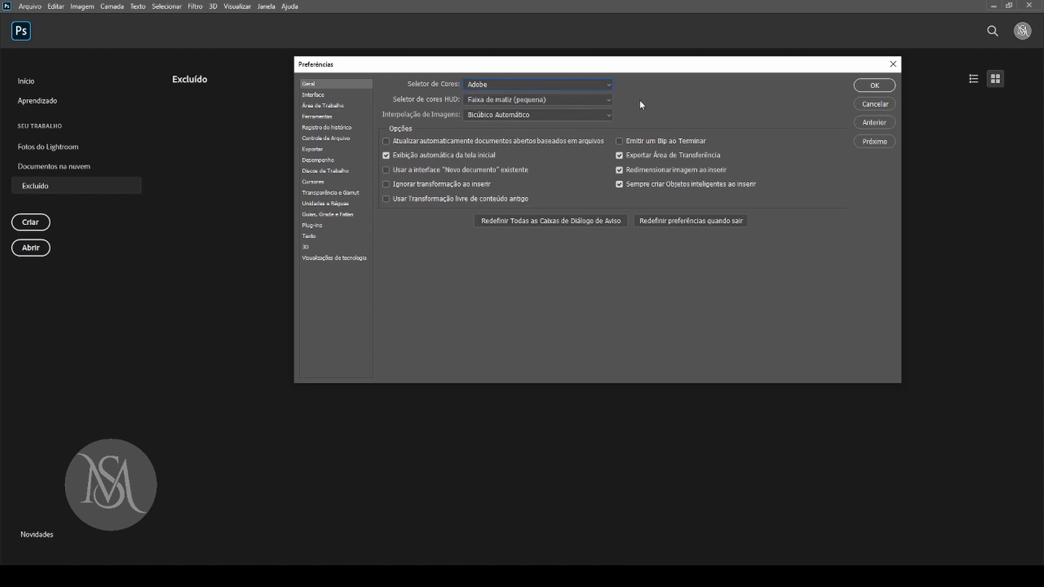
{"action": "left_click", "coordinate": [549, 99]}
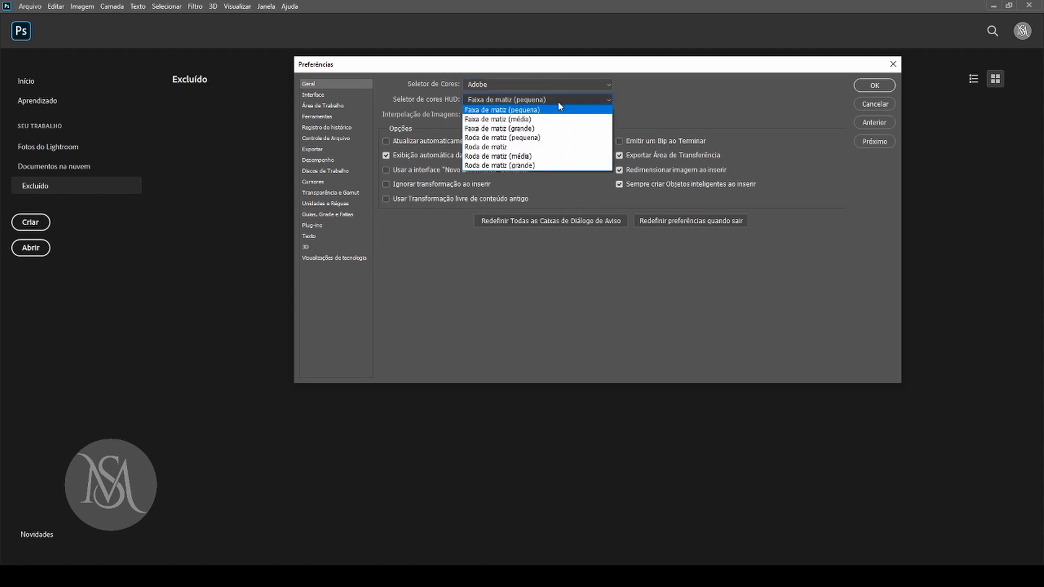
{"action": "left_click", "coordinate": [527, 111]}
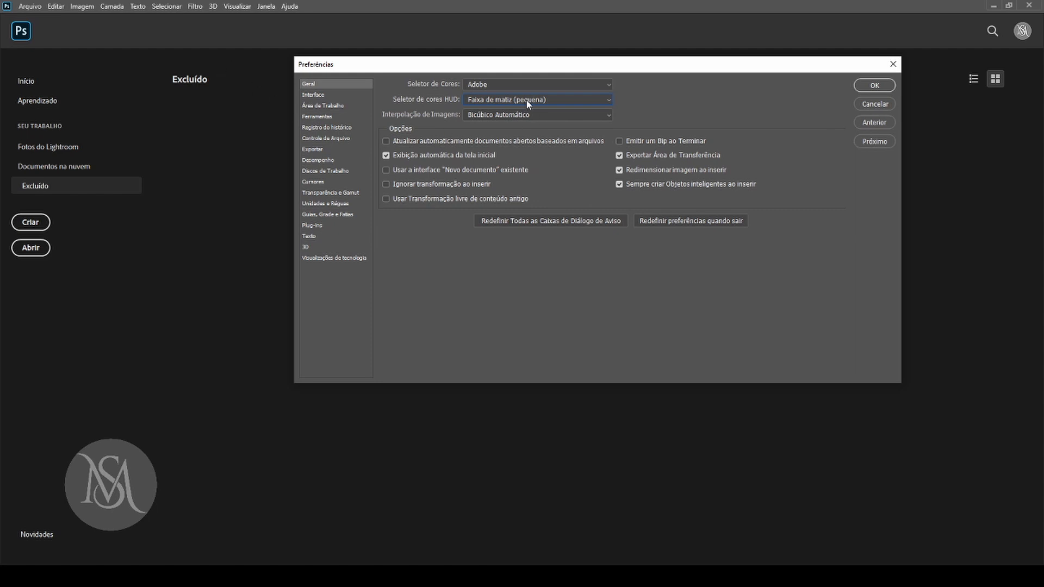
{"action": "left_click", "coordinate": [549, 115]}
{"action": "left_click", "coordinate": [536, 172]}
In the interface preferences, compare color themes, keep the second-darkest gray and set the highlight color to Azul.
{"action": "left_click", "coordinate": [318, 96]}
{"action": "left_click", "coordinate": [445, 100]}
{"action": "left_click", "coordinate": [466, 100]}
{"action": "left_click", "coordinate": [487, 100]}
{"action": "left_click", "coordinate": [465, 100]}
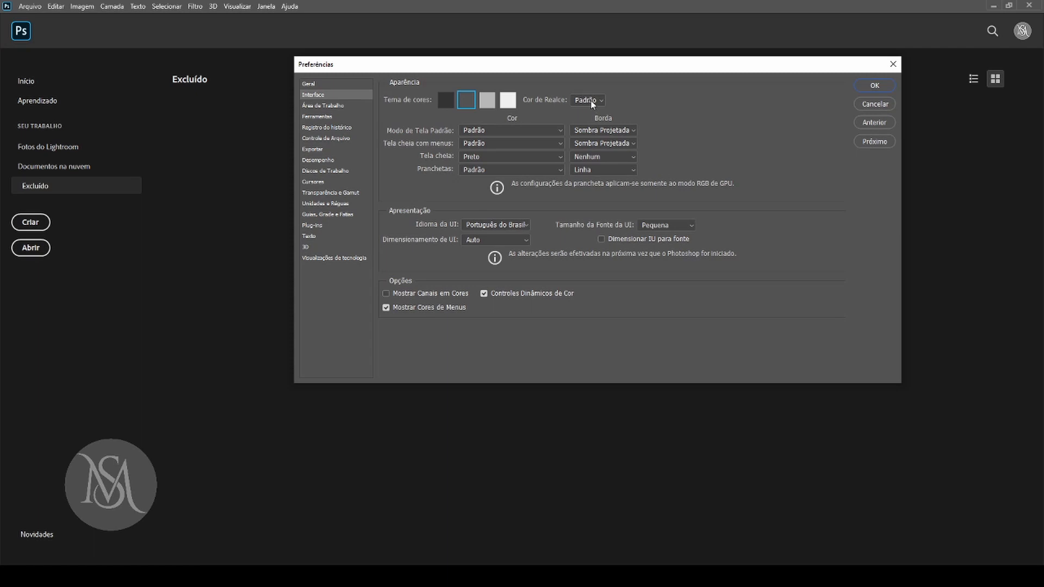
{"action": "left_click", "coordinate": [592, 102]}
{"action": "left_click", "coordinate": [587, 122]}
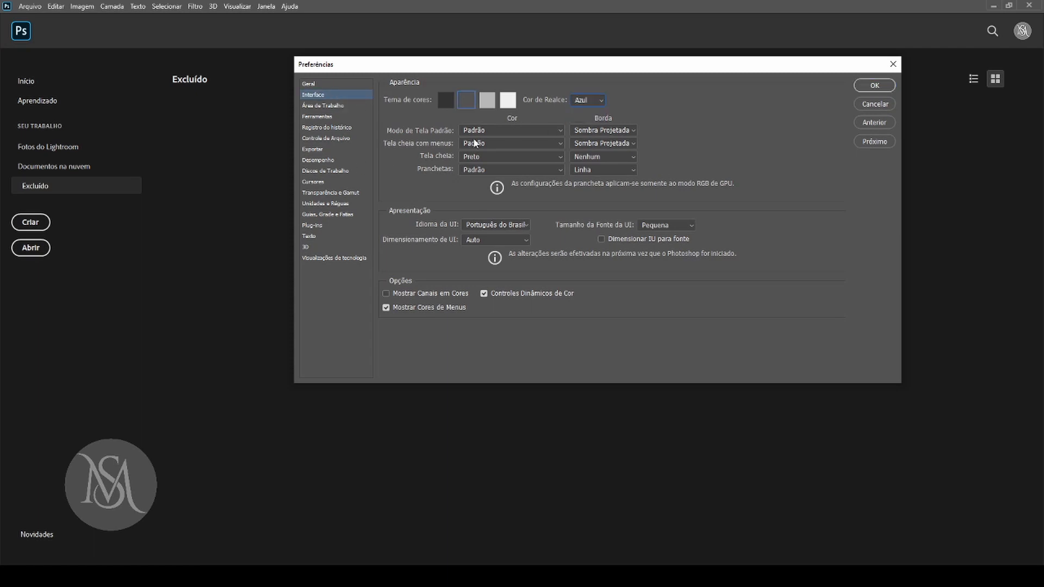
Try the light gray theme with the Padrão and Azul highlight colors, then restore the second-darkest theme with Azul.
{"action": "left_click", "coordinate": [490, 103]}
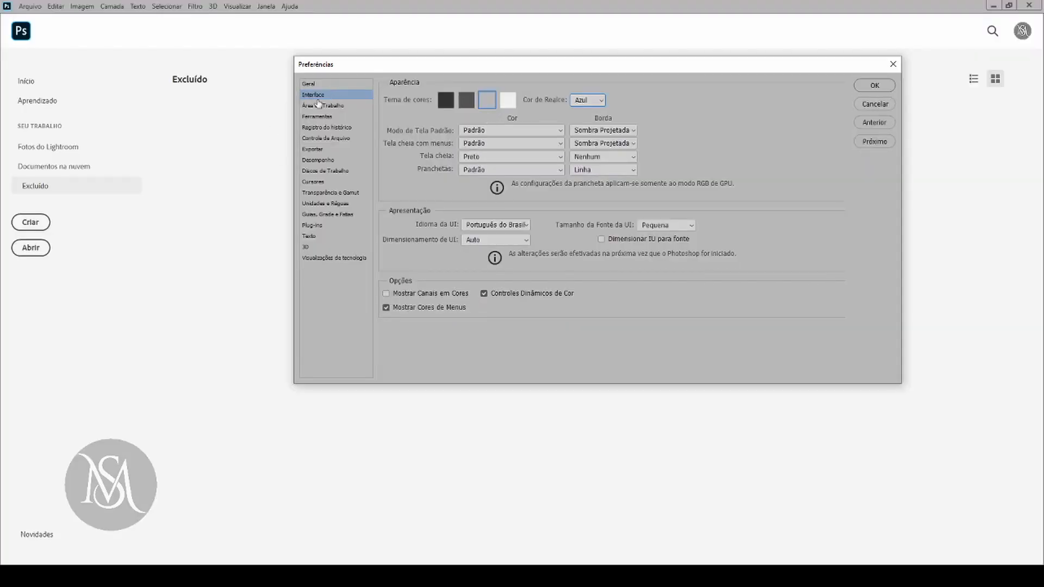
{"action": "left_click", "coordinate": [590, 100]}
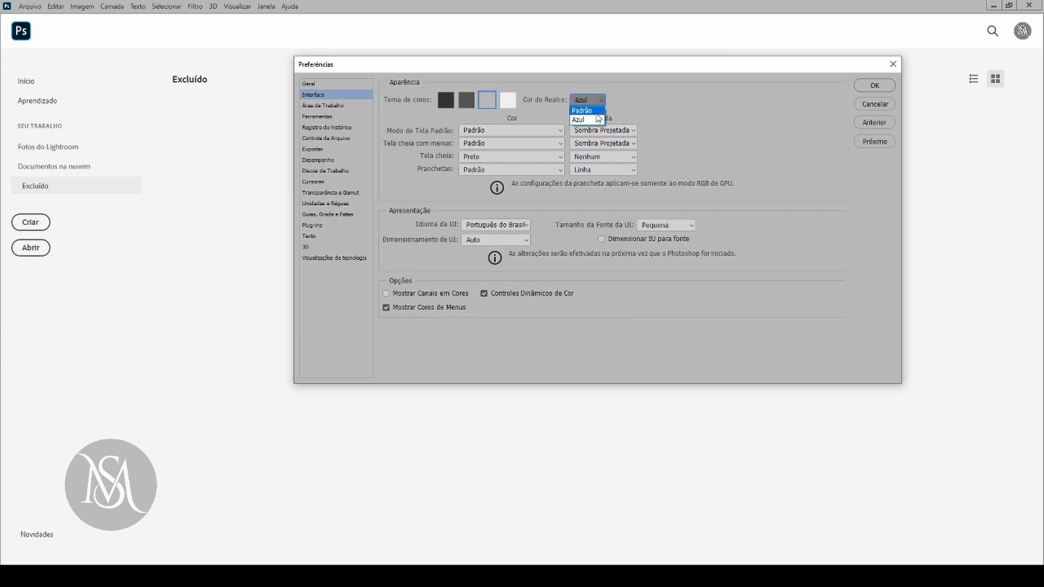
{"action": "left_click", "coordinate": [593, 112]}
{"action": "left_click", "coordinate": [588, 101]}
{"action": "left_click", "coordinate": [596, 124]}
{"action": "left_click", "coordinate": [466, 102]}
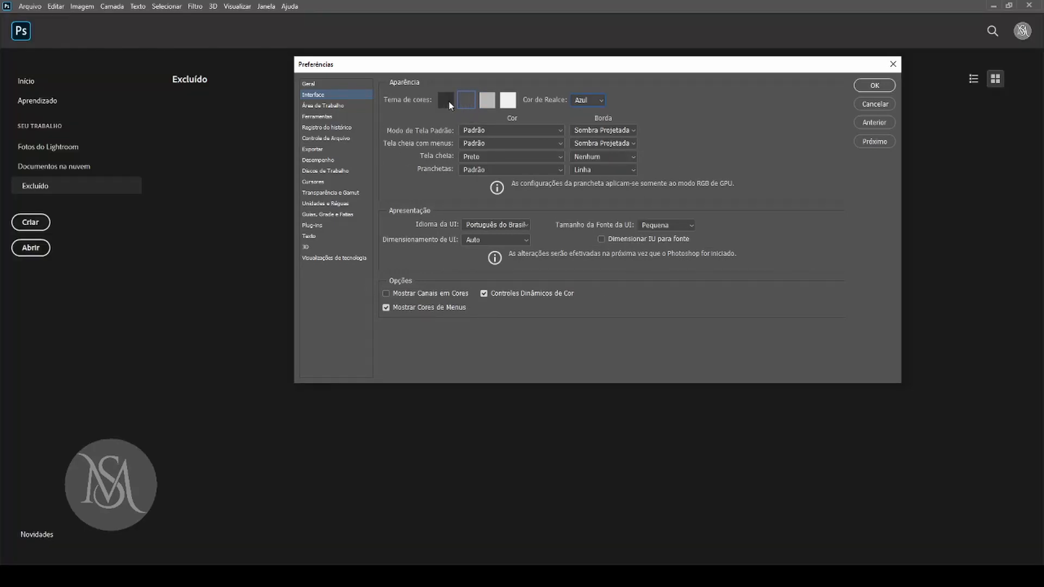
Try the darkest and the lightest interface themes and return to the second-darkest gray.
{"action": "left_click", "coordinate": [446, 102]}
{"action": "left_click", "coordinate": [467, 103]}
{"action": "left_click", "coordinate": [508, 103]}
{"action": "left_click", "coordinate": [466, 102]}
Review the color choices for the standard and full-screen-with-menus modes and the full-screen border choices.
{"action": "left_click", "coordinate": [550, 136]}
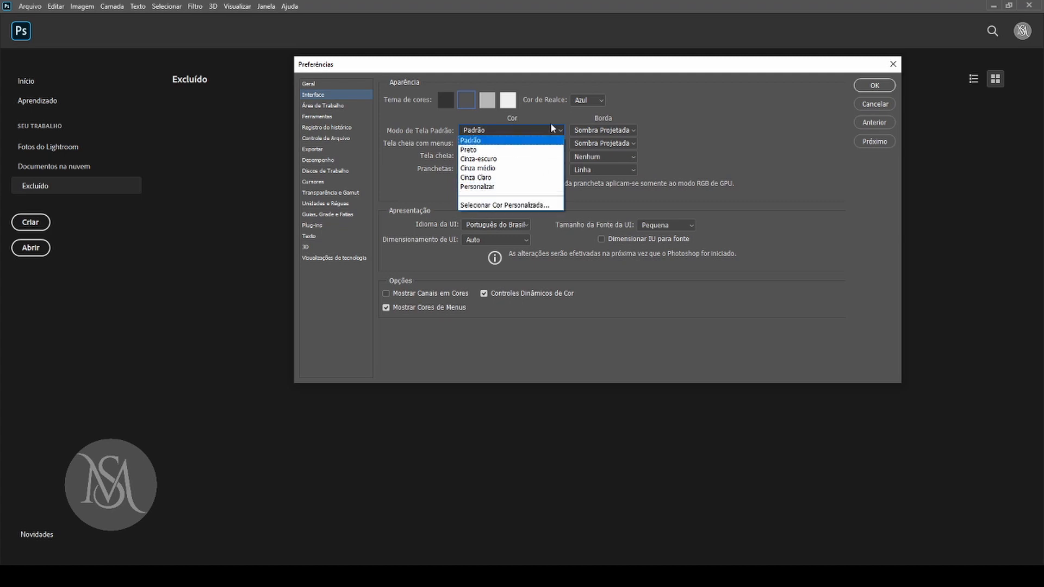
{"action": "left_click", "coordinate": [705, 152]}
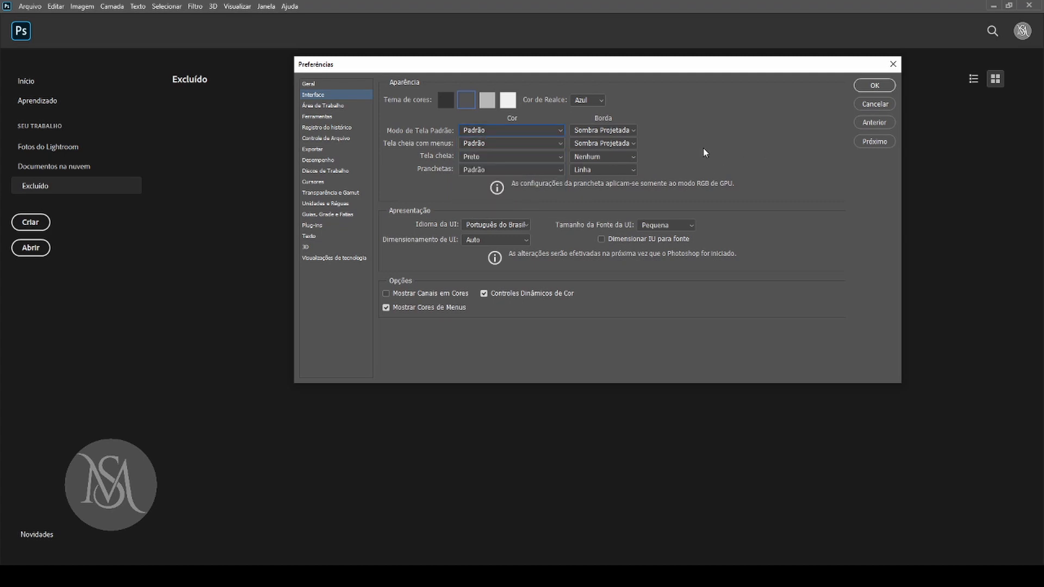
{"action": "left_click", "coordinate": [525, 145]}
{"action": "left_click", "coordinate": [476, 141]}
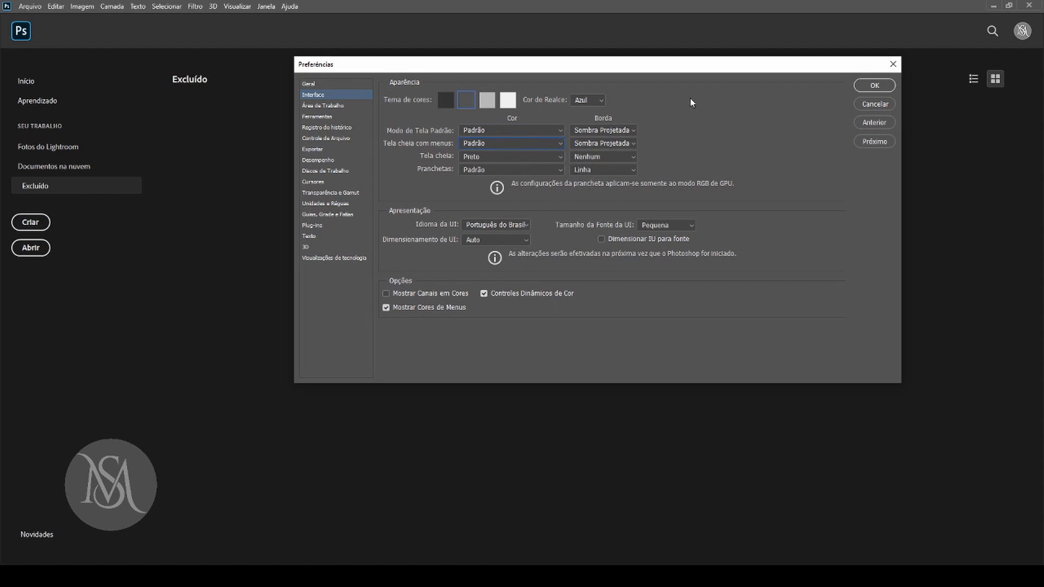
{"action": "left_click", "coordinate": [632, 158]}
{"action": "left_click", "coordinate": [691, 163]}
Check the available interface languages in the presentation settings.
{"action": "left_click", "coordinate": [528, 226]}
{"action": "left_click", "coordinate": [571, 247]}
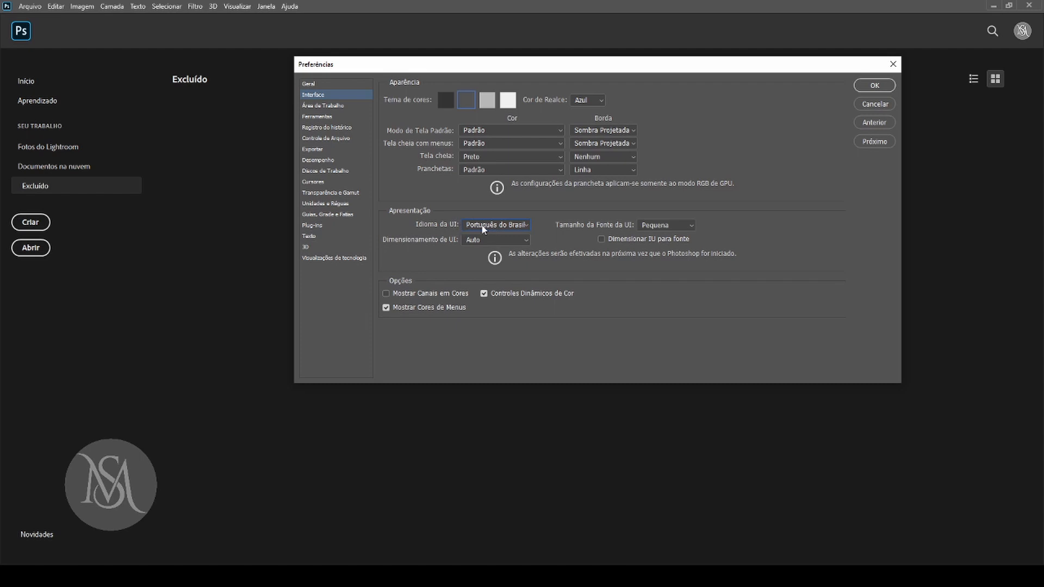
{"action": "left_click", "coordinate": [523, 224]}
{"action": "left_click", "coordinate": [523, 226]}
In the workspace preferences, toggle automatic display of hidden panels and UI alignment with the OS settings, and view the tools preferences.
{"action": "left_click", "coordinate": [326, 106]}
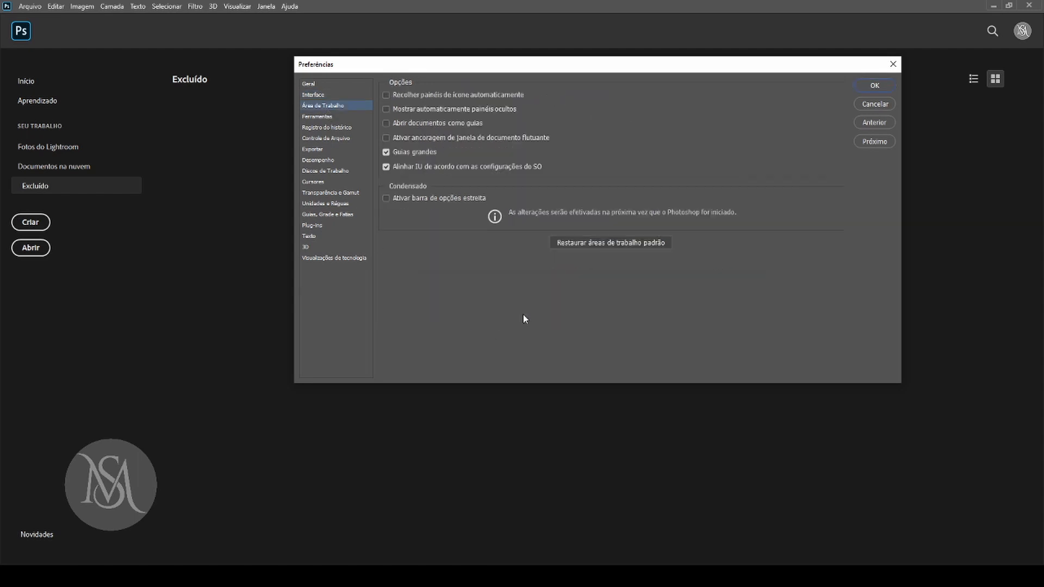
{"action": "left_click", "coordinate": [386, 109]}
{"action": "left_click", "coordinate": [387, 167]}
{"action": "left_click", "coordinate": [317, 116]}
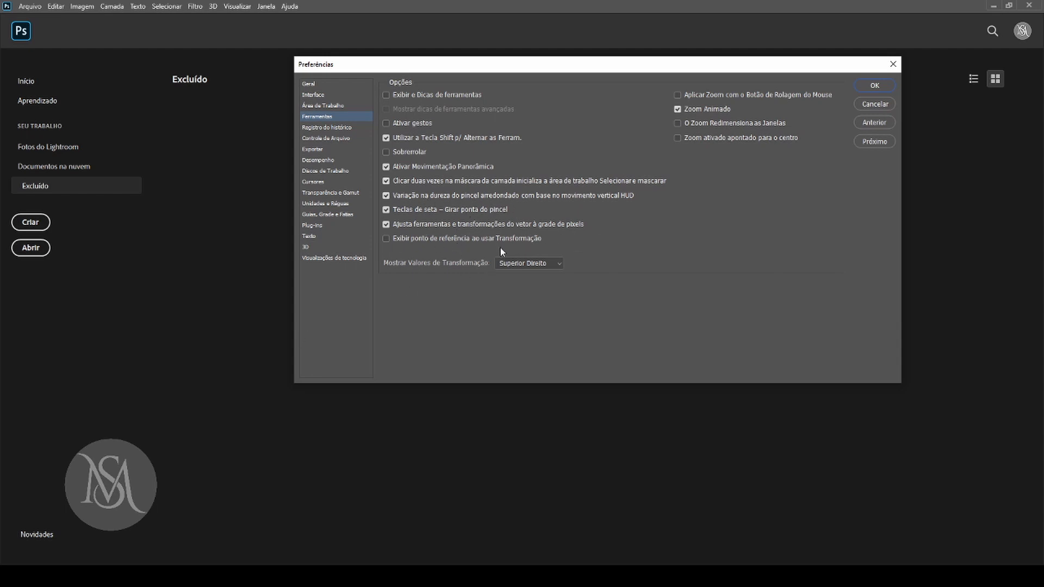
Try enabling the history log, review its edit log item options, and turn the log off again.
{"action": "left_click", "coordinate": [323, 128]}
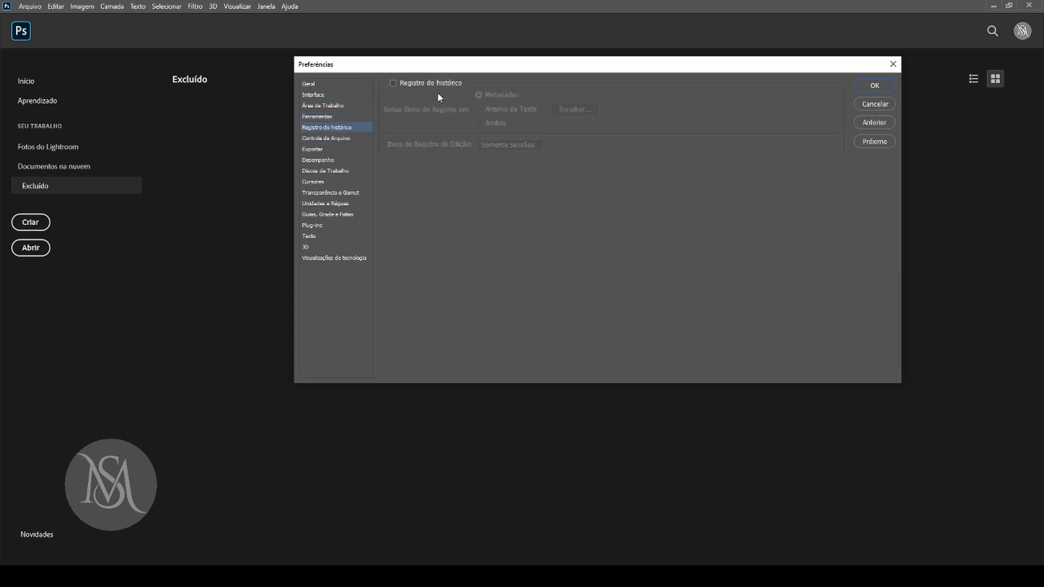
{"action": "left_click", "coordinate": [393, 83]}
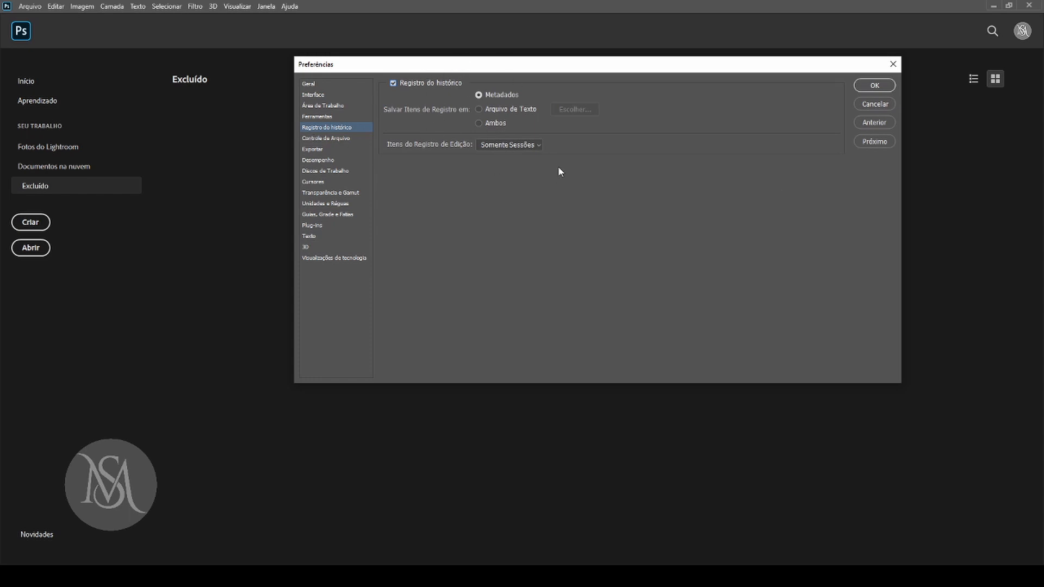
{"action": "left_click", "coordinate": [536, 146]}
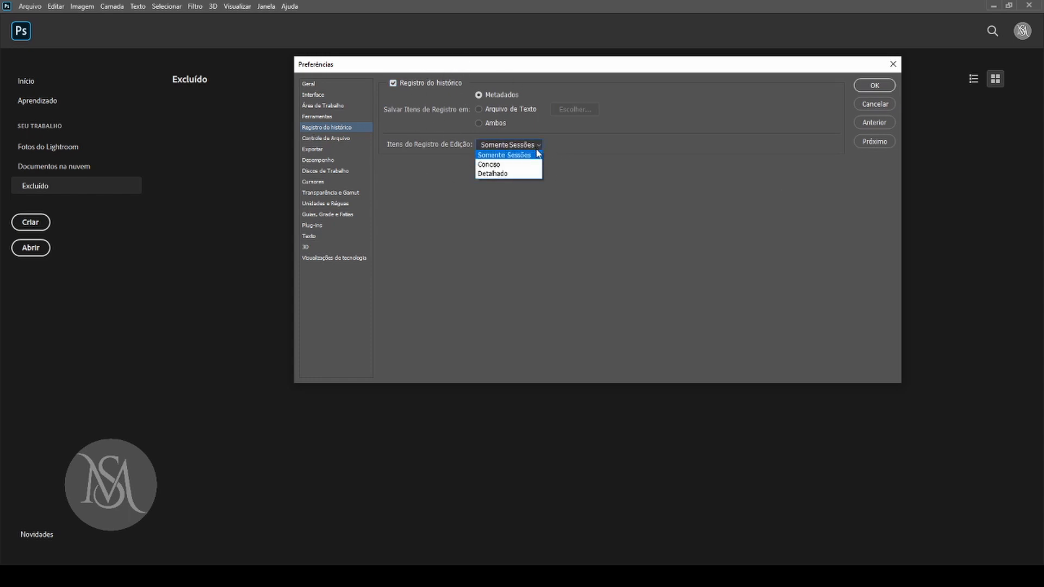
{"action": "left_click", "coordinate": [536, 145]}
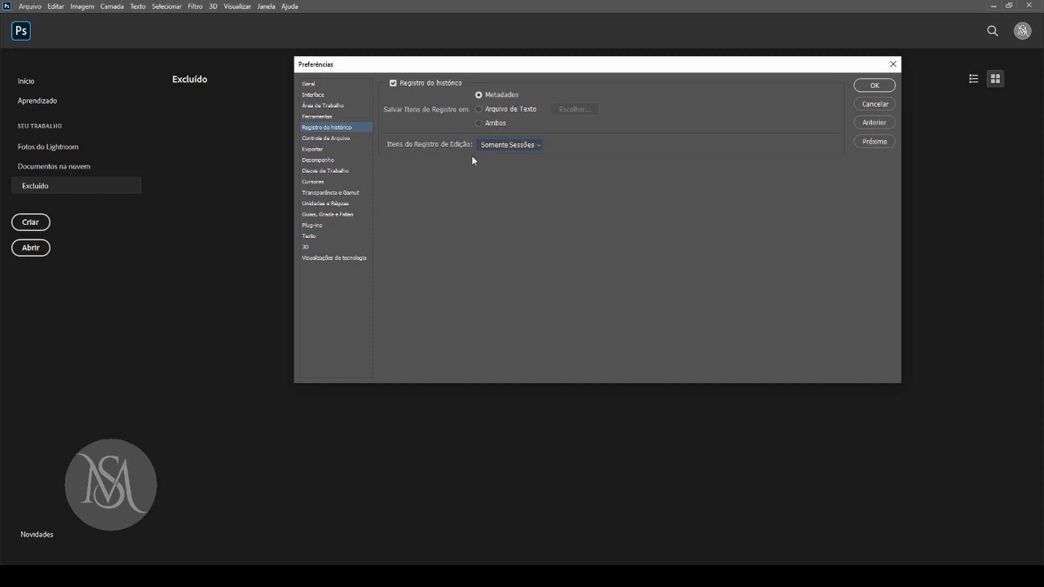
{"action": "left_click", "coordinate": [430, 84]}
{"action": "left_click", "coordinate": [403, 85]}
{"action": "left_click", "coordinate": [403, 86]}
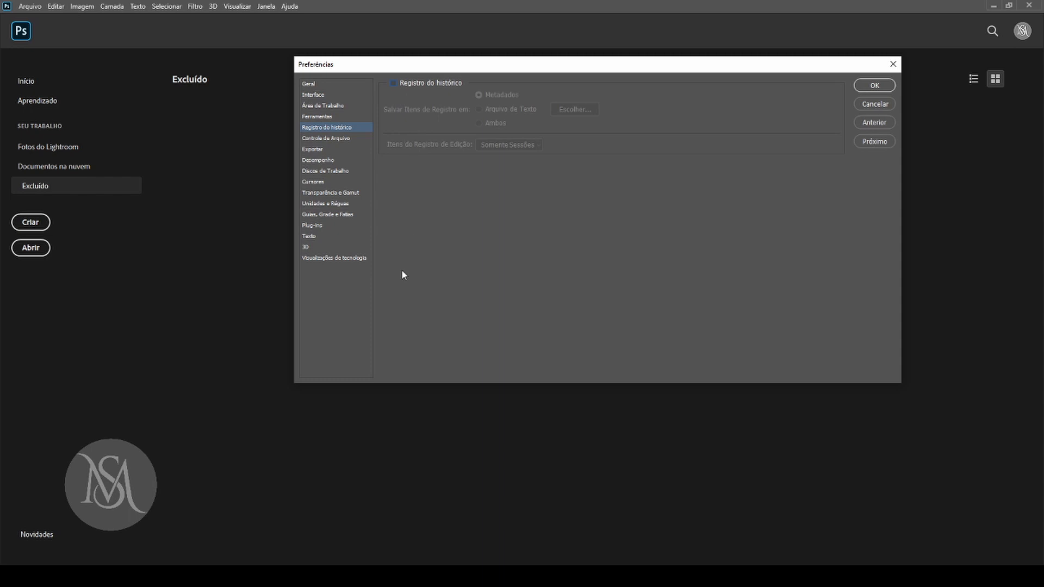
Review the image preview saving options in the file handling preferences.
{"action": "left_click", "coordinate": [333, 139]}
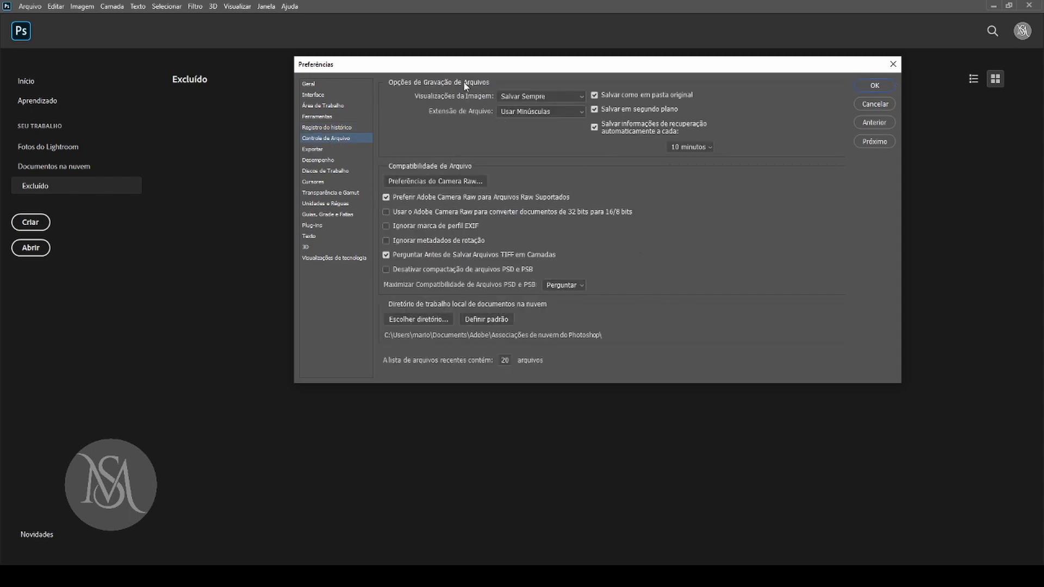
{"action": "left_click", "coordinate": [578, 97]}
{"action": "left_click", "coordinate": [579, 97]}
{"action": "left_click", "coordinate": [546, 96]}
{"action": "left_click", "coordinate": [548, 99]}
{"action": "left_click", "coordinate": [546, 96]}
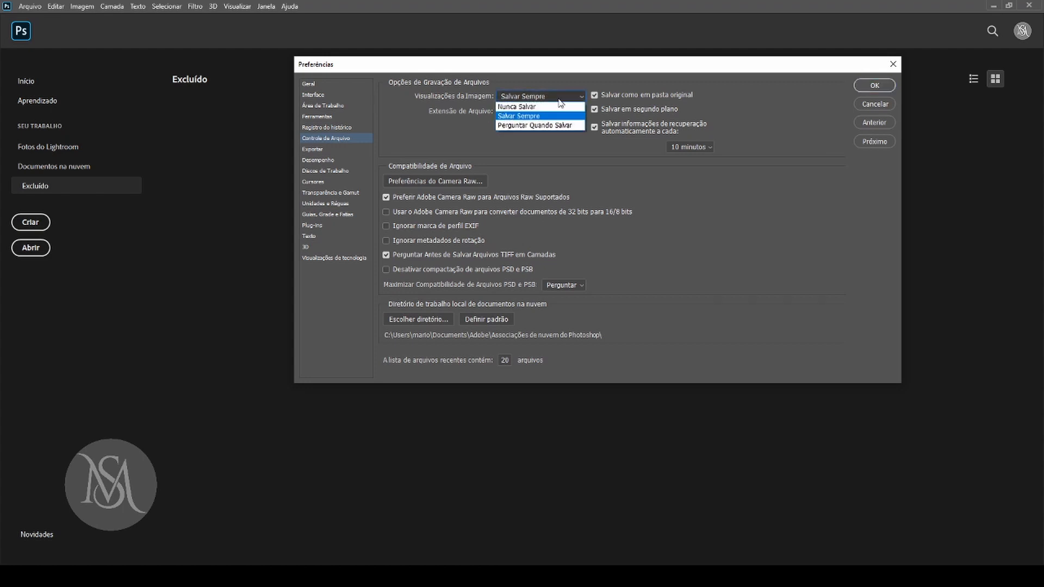
{"action": "left_click", "coordinate": [553, 99]}
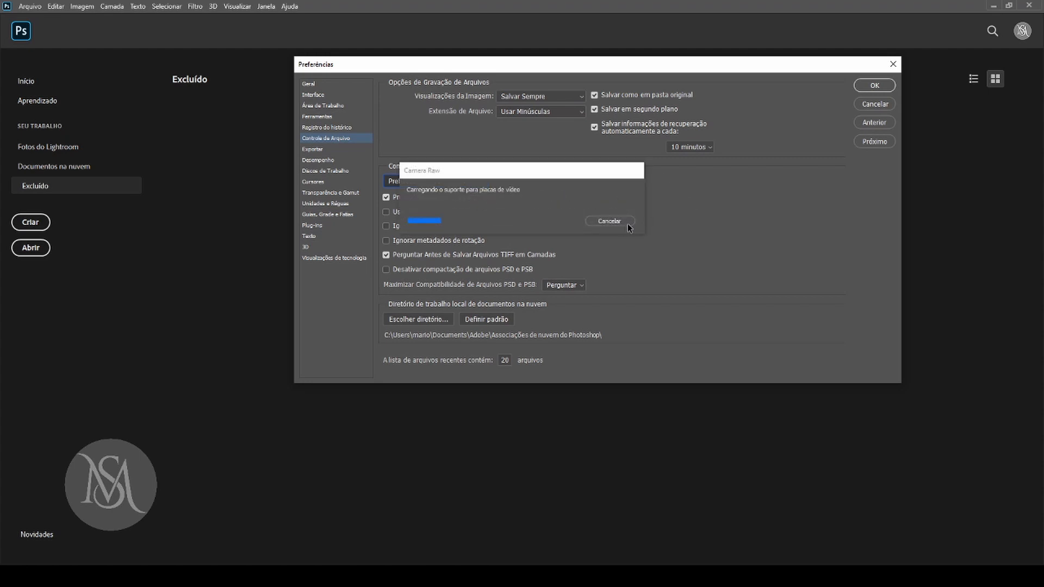
Examine the file handling, performance and Raw defaults sections of the Camera Raw preferences.
{"action": "left_click_drag", "start_coordinate": [593, 177], "coordinate": [809, 190]}
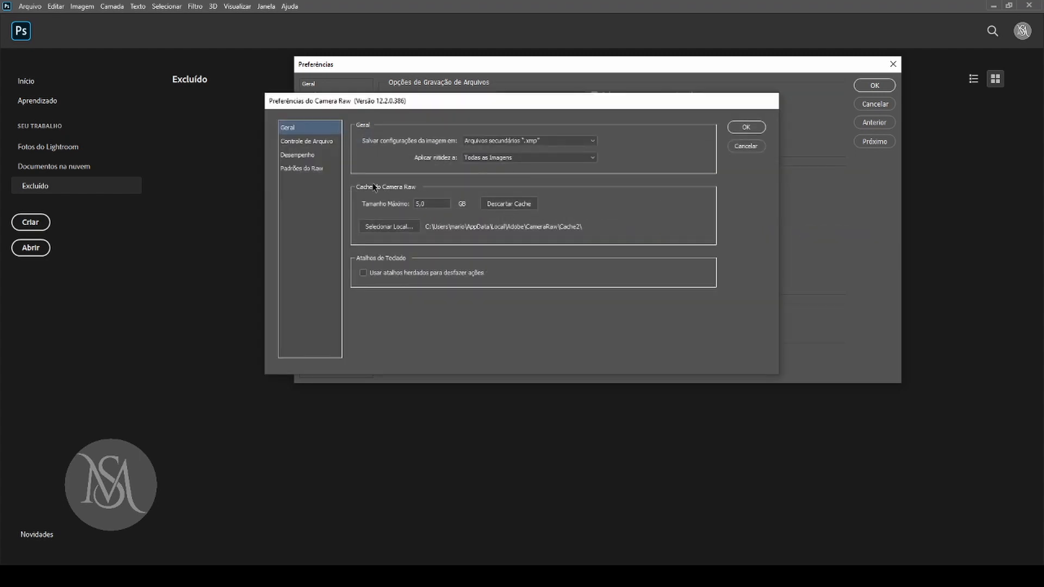
{"action": "left_click", "coordinate": [316, 143]}
{"action": "left_click", "coordinate": [311, 155]}
{"action": "left_click", "coordinate": [313, 169]}
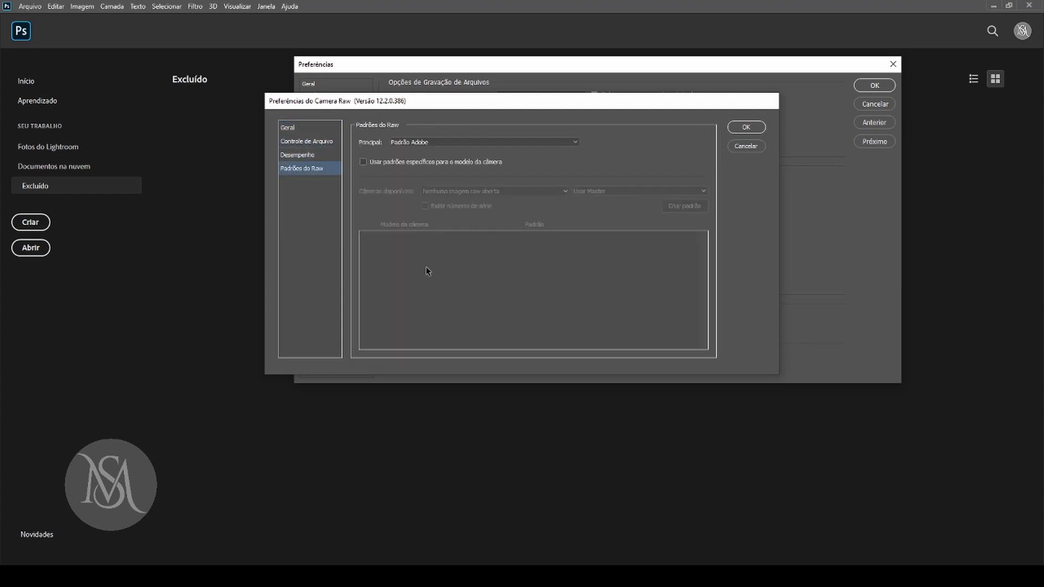
Dismiss the Camera Raw preferences and toggle the prompt before saving layered TIFF files off and back on.
{"action": "left_click", "coordinate": [746, 147]}
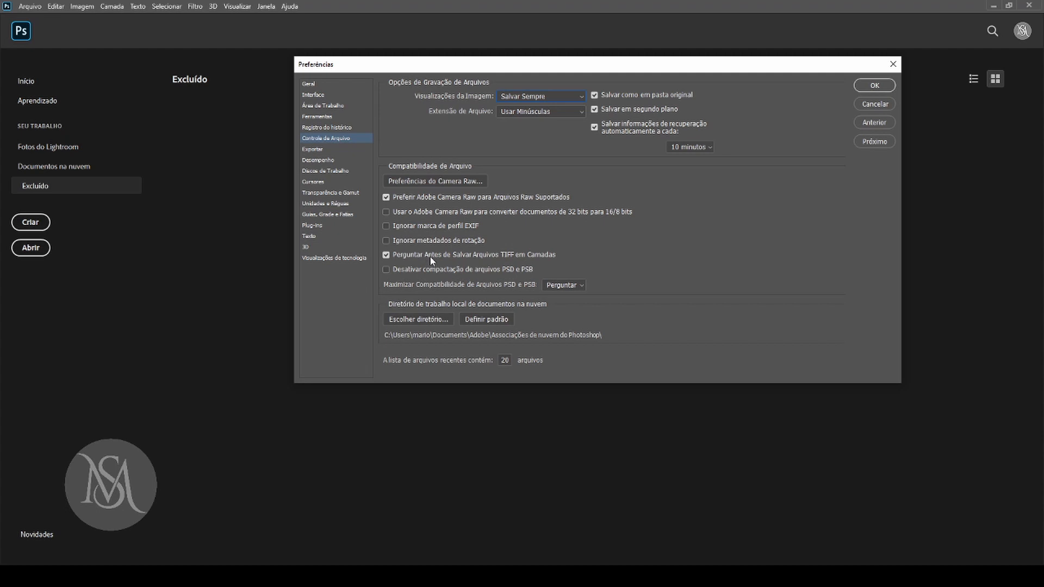
{"action": "left_click", "coordinate": [513, 256]}
{"action": "left_click", "coordinate": [514, 258]}
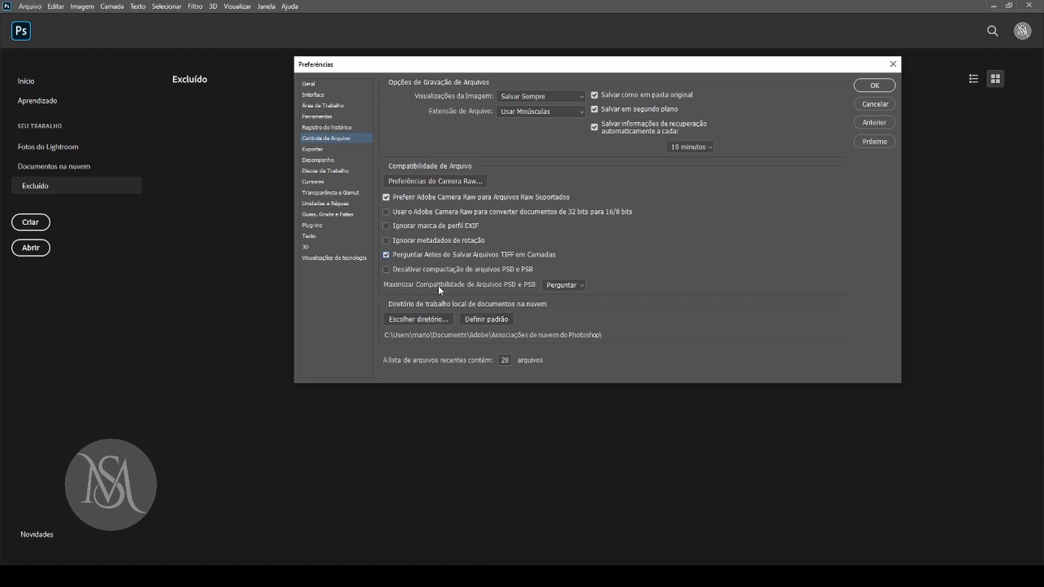
Review the quick export format and metadata options in the export preferences, keeping the metadata set to Nada.
{"action": "left_click", "coordinate": [312, 150]}
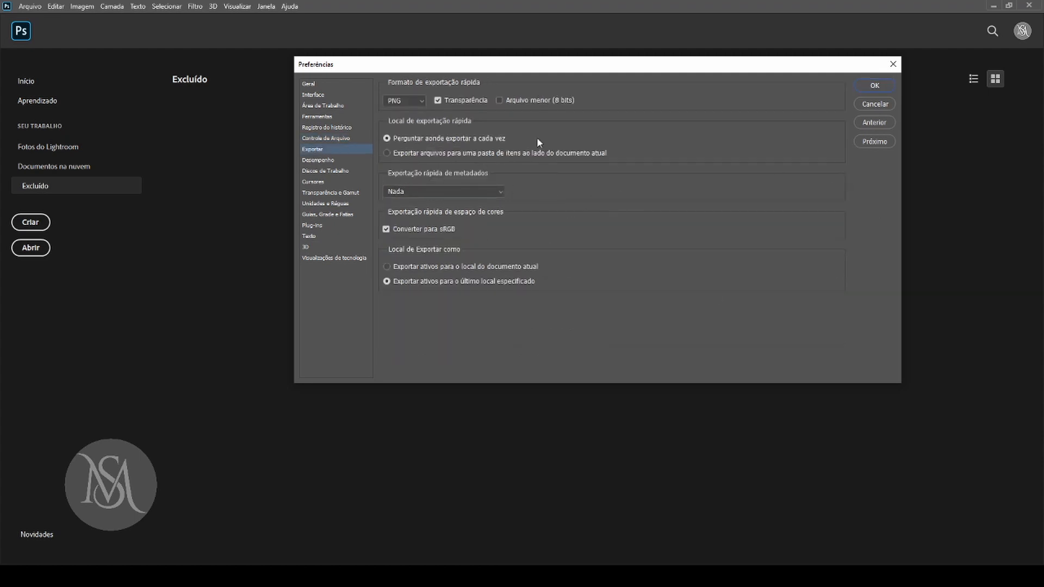
{"action": "left_click", "coordinate": [423, 102]}
{"action": "left_click", "coordinate": [419, 102]}
{"action": "left_click", "coordinate": [455, 193]}
{"action": "left_click", "coordinate": [455, 205]}
{"action": "left_click", "coordinate": [455, 191]}
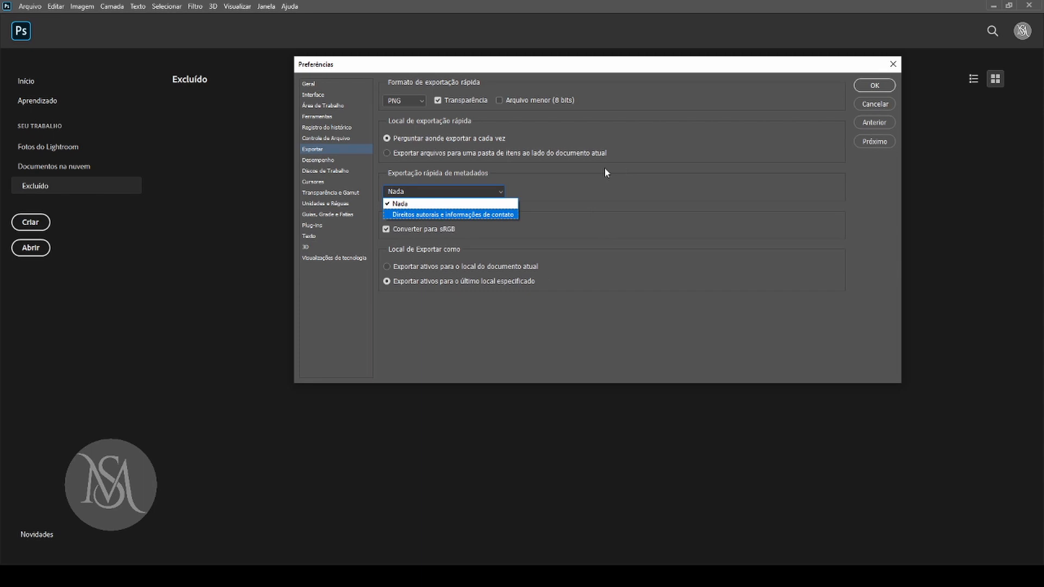
{"action": "left_click", "coordinate": [581, 190]}
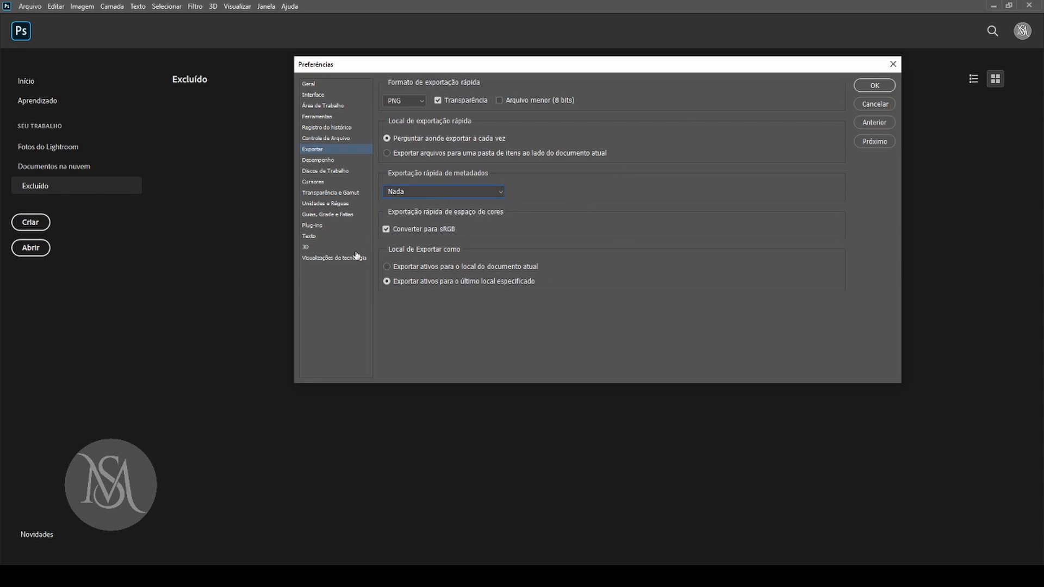
{"action": "left_click", "coordinate": [462, 192]}
{"action": "left_click", "coordinate": [473, 206]}
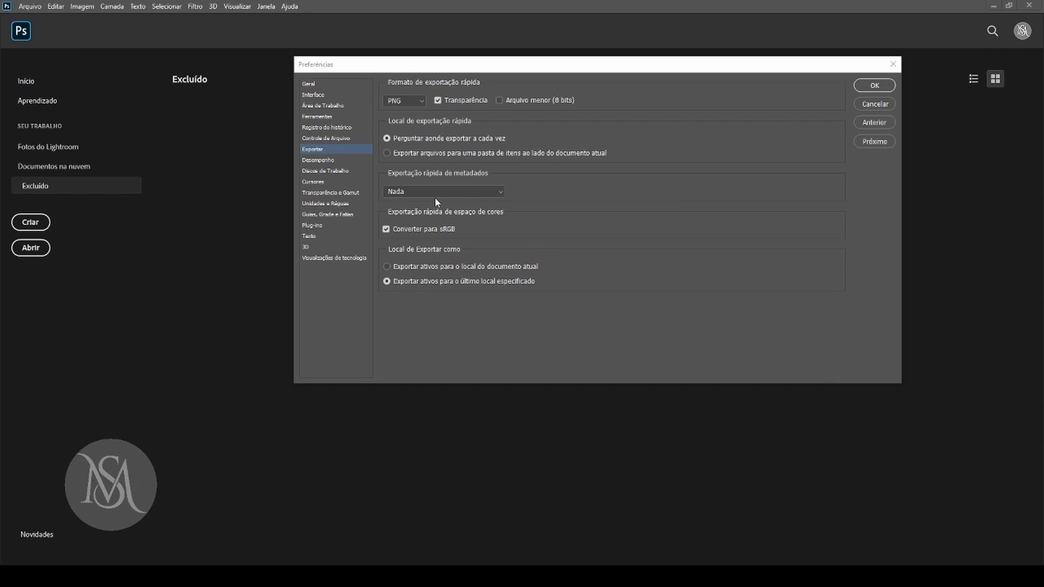
View the performance preferences with the memory usage setting, and switch to the Windows Calculator.
{"action": "left_click", "coordinate": [336, 167]}
{"action": "left_click", "coordinate": [319, 160]}
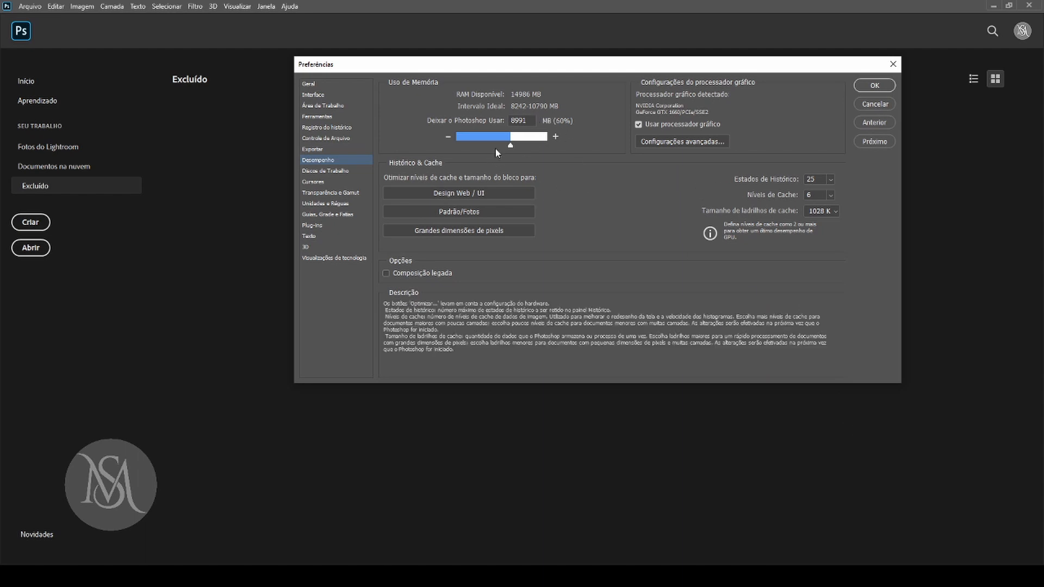
{"action": "double_click", "coordinate": [528, 120]}
{"action": "key", "text": "super"}
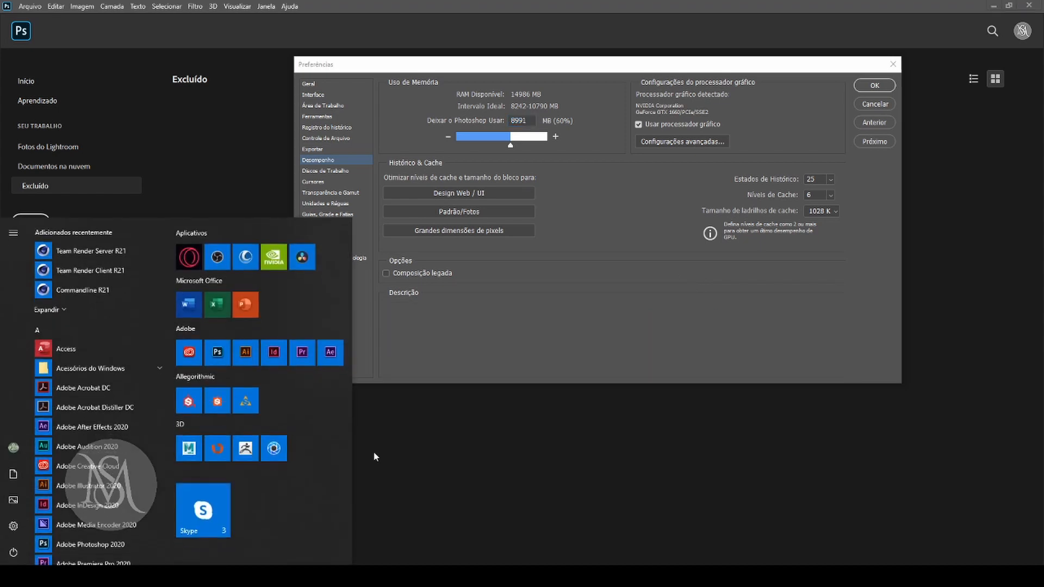
{"action": "type", "text": "calc"}
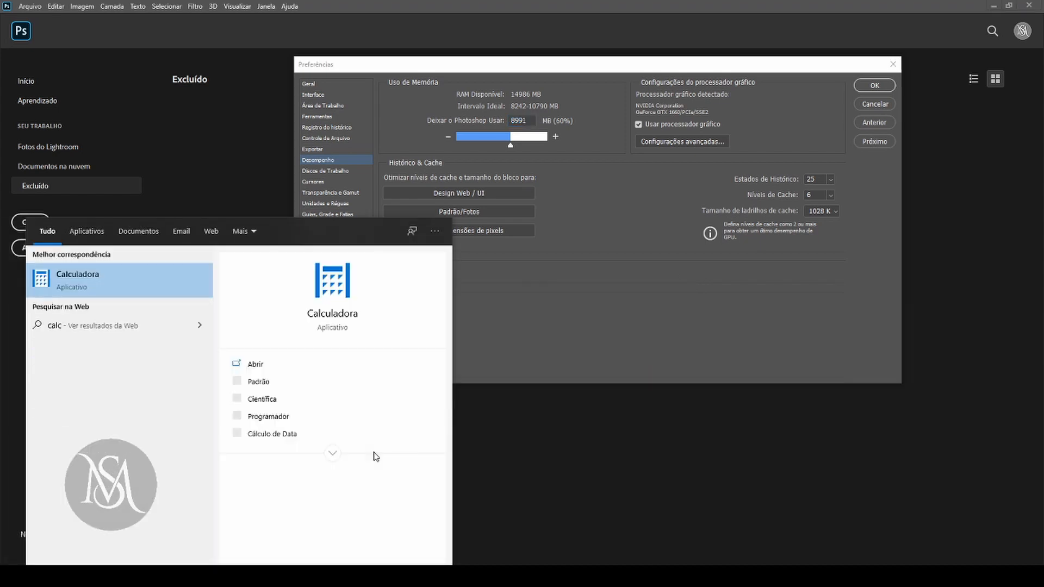
{"action": "key", "text": "Return"}
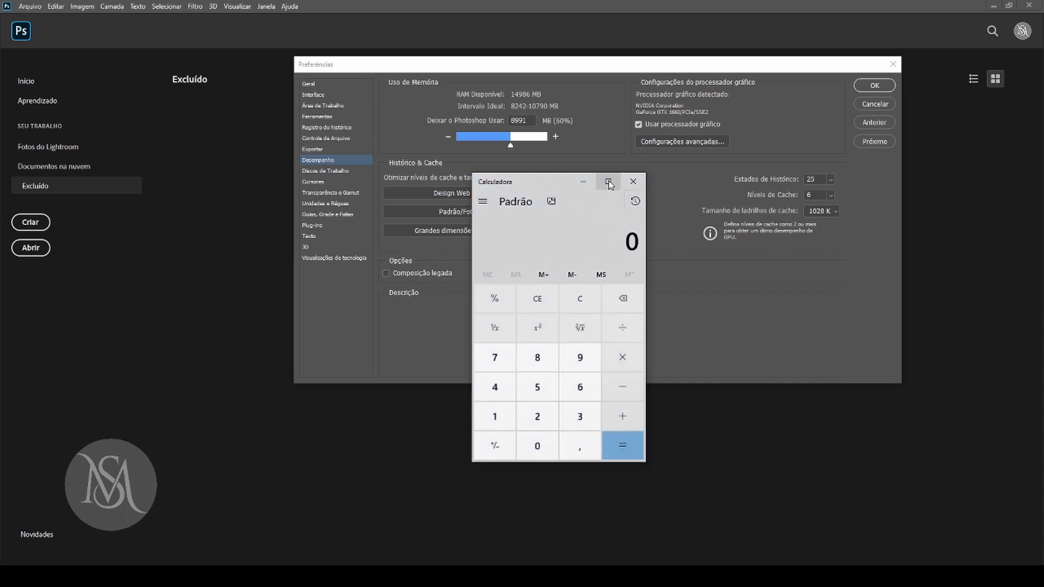
{"action": "mouse_move", "coordinate": [548, 182]}
{"action": "left_mouse_down"}
{"action": "mouse_move", "coordinate": [569, 245]}
{"action": "mouse_move", "coordinate": [566, 190]}
{"action": "left_mouse_up"}
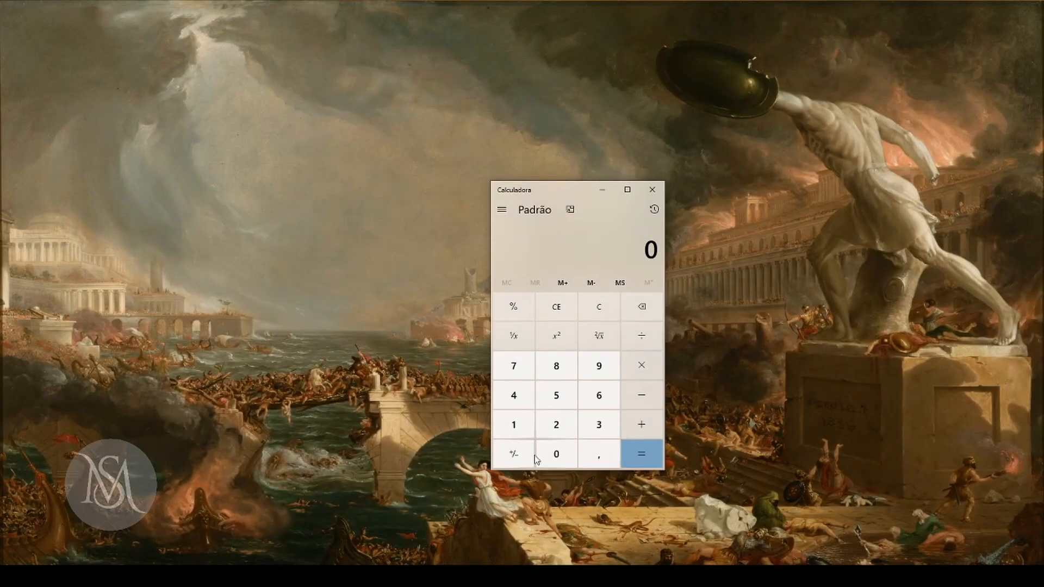
Calculate 1024 doubled four times in a row, and close the calculator.
{"action": "type", "text": "102"}
{"action": "left_click", "coordinate": [522, 397]}
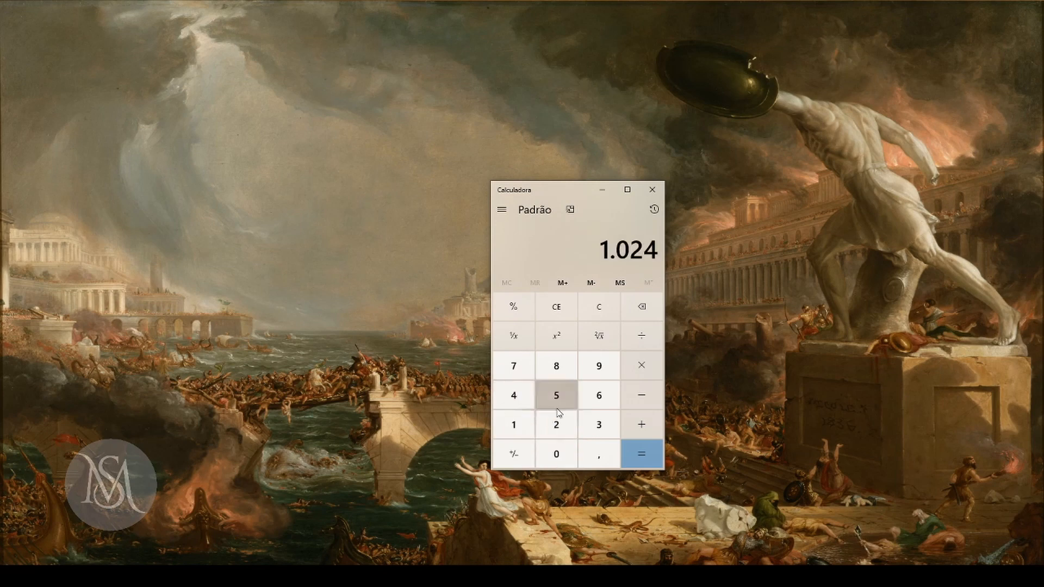
{"action": "left_click", "coordinate": [641, 365]}
{"action": "left_click", "coordinate": [559, 426]}
{"action": "left_click", "coordinate": [650, 444]}
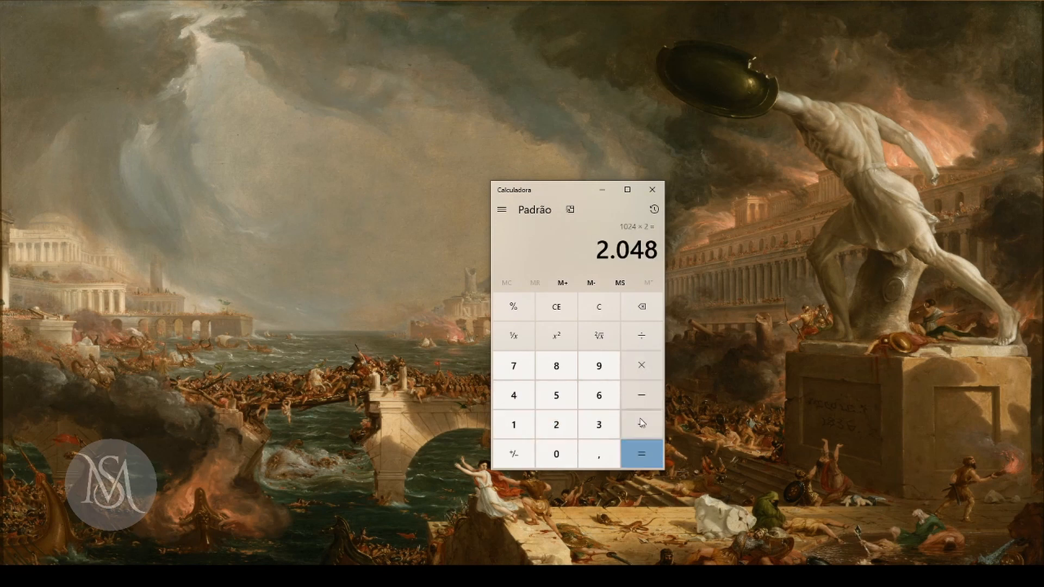
{"action": "left_click", "coordinate": [645, 366]}
{"action": "left_click", "coordinate": [546, 424]}
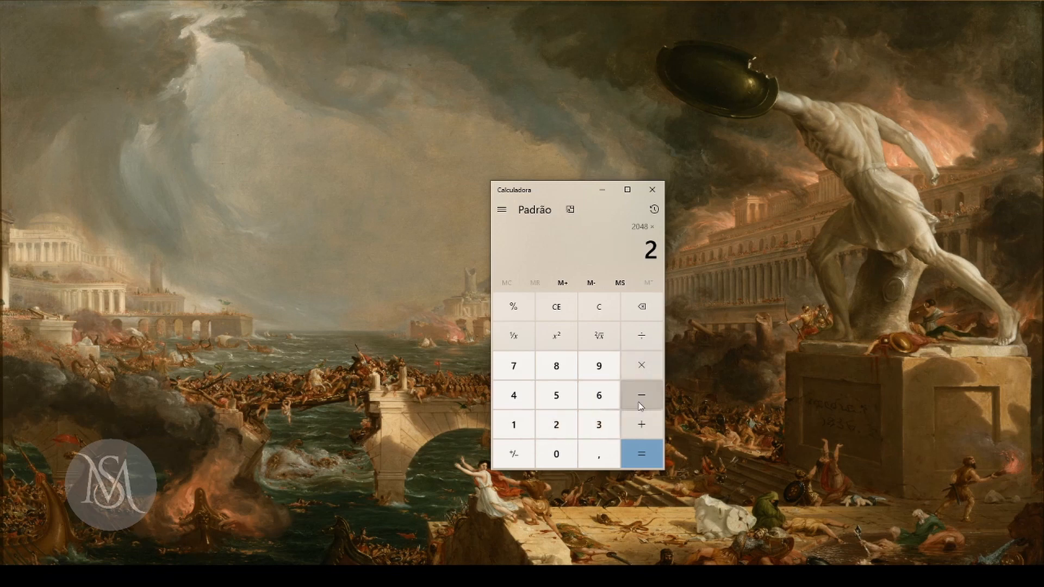
{"action": "left_click", "coordinate": [640, 454]}
{"action": "left_click", "coordinate": [642, 366]}
{"action": "left_click", "coordinate": [557, 423]}
{"action": "left_click", "coordinate": [641, 455]}
{"action": "left_click", "coordinate": [642, 366]}
{"action": "left_click", "coordinate": [556, 424]}
{"action": "left_click", "coordinate": [639, 446]}
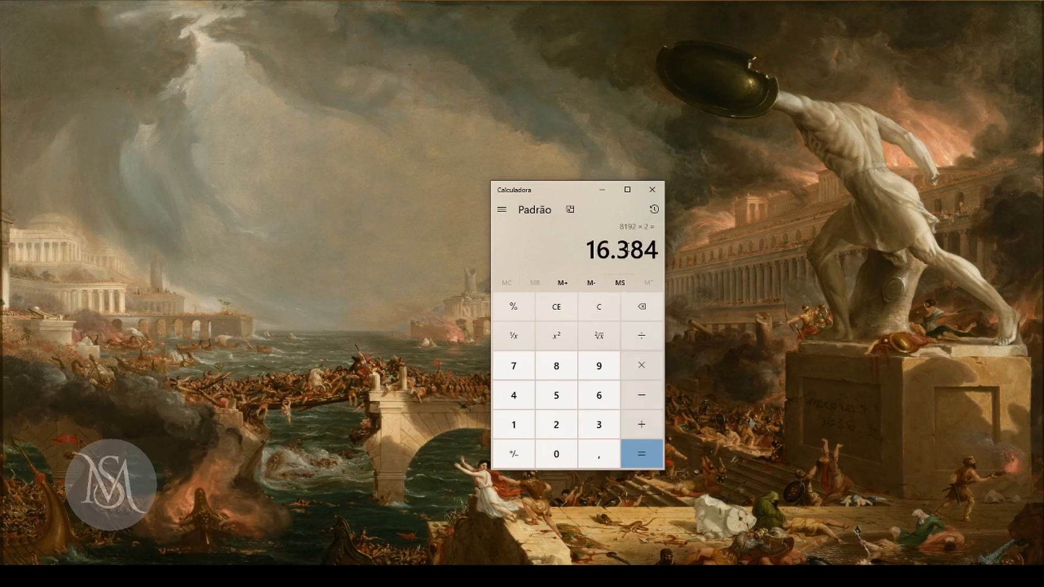
{"action": "left_click", "coordinate": [652, 189]}
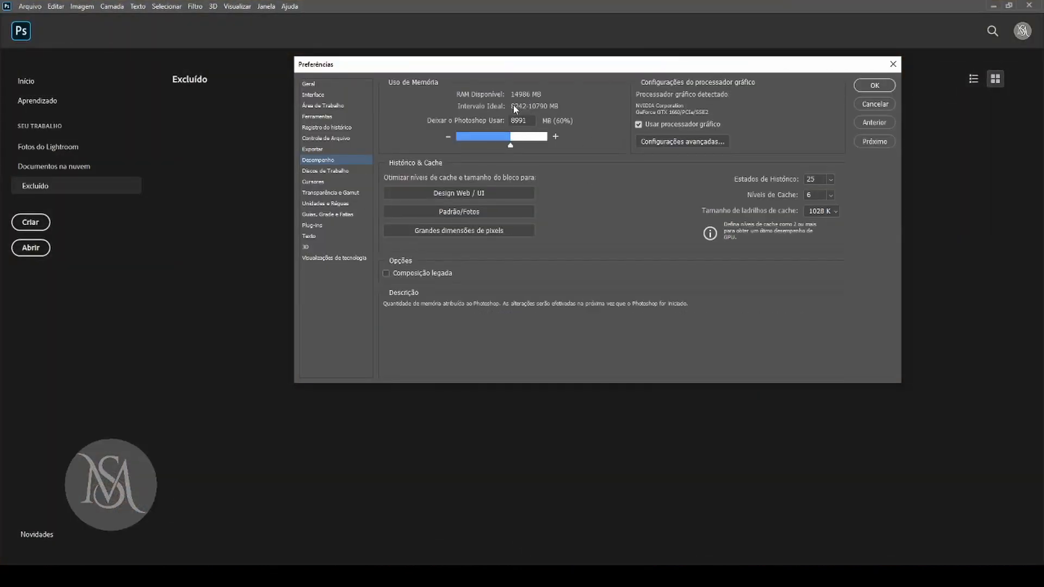
Set the memory Photoshop may use to 9063 MB (60%) in the performance preferences.
{"action": "double_click", "coordinate": [525, 122]}
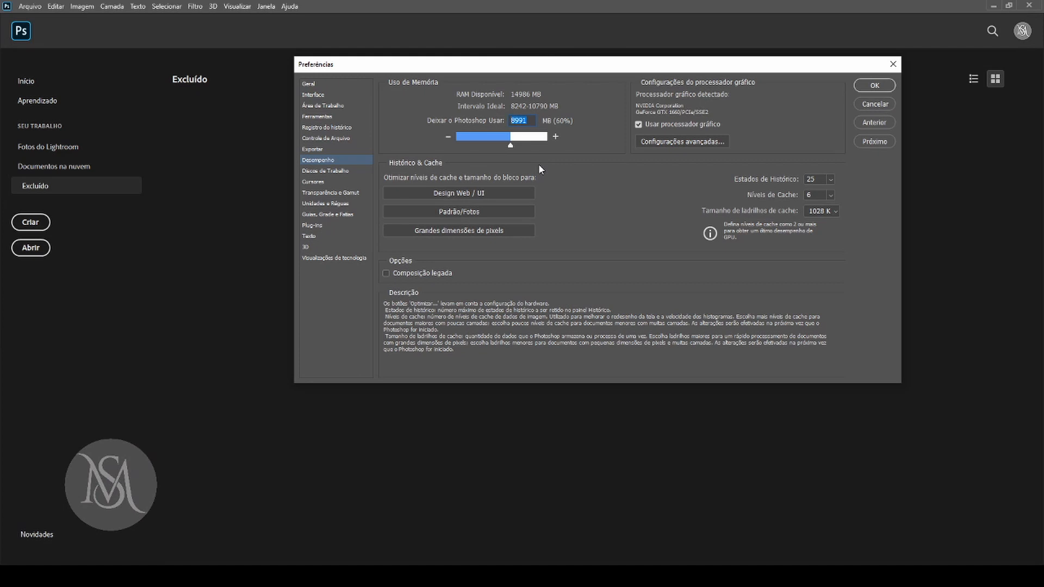
{"action": "type", "text": "8040"}
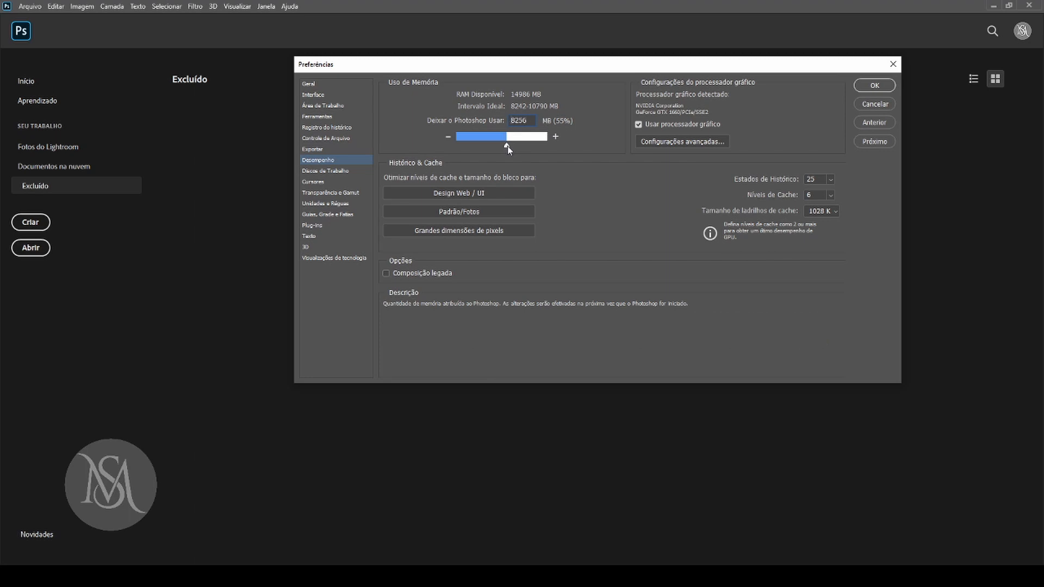
{"action": "left_click_drag", "start_coordinate": [510, 147], "coordinate": [509, 148]}
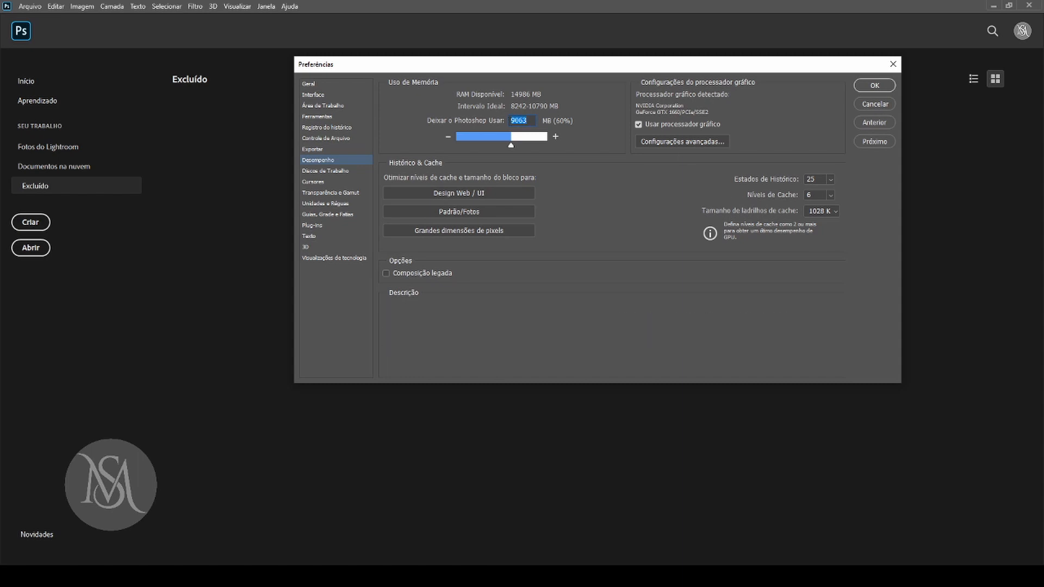
In the advanced graphics processor settings, keep the drawing mode on Avançado and enable 30-bit display.
{"action": "key", "text": "alt+Tab"}
{"action": "left_click", "coordinate": [665, 143]}
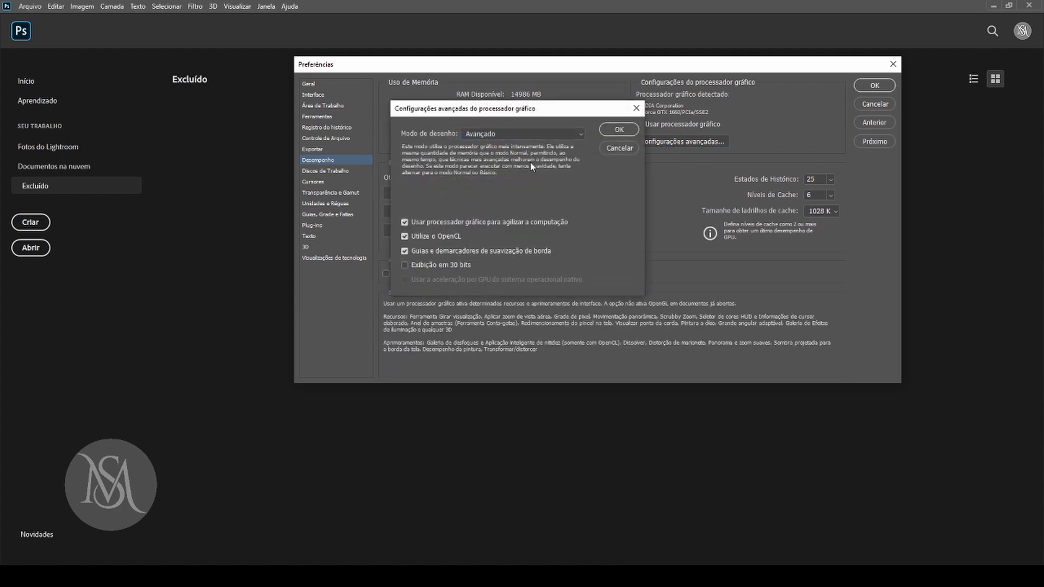
{"action": "left_click", "coordinate": [522, 133]}
{"action": "left_click", "coordinate": [511, 162]}
{"action": "left_click", "coordinate": [617, 133]}
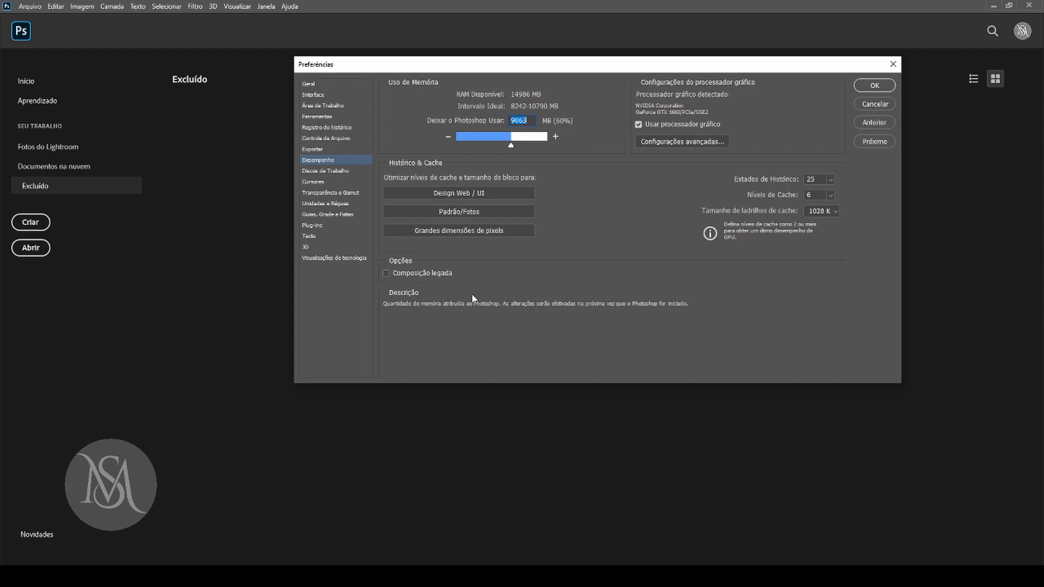
{"action": "left_click", "coordinate": [716, 142]}
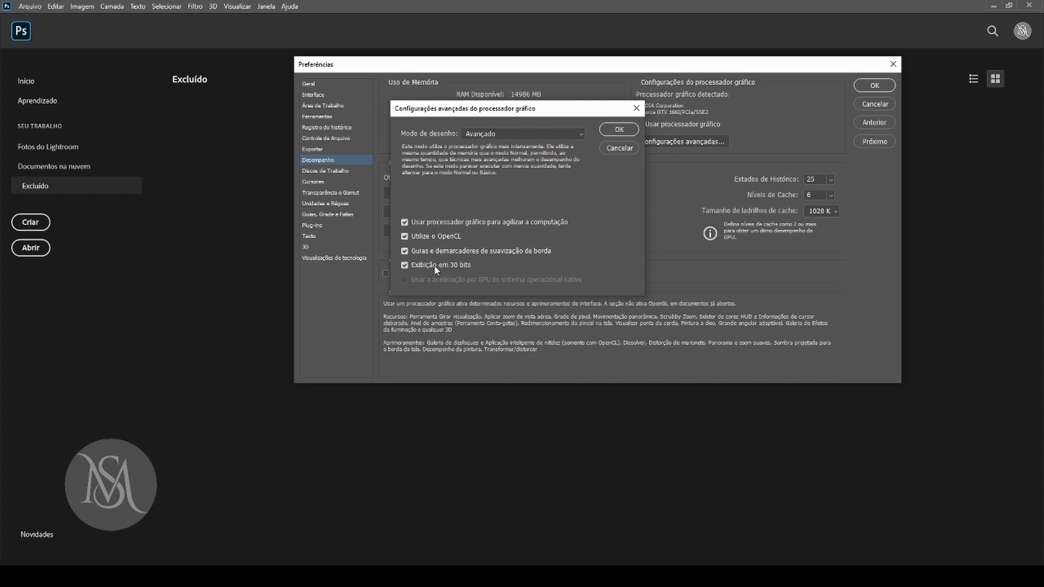
{"action": "left_click", "coordinate": [618, 133]}
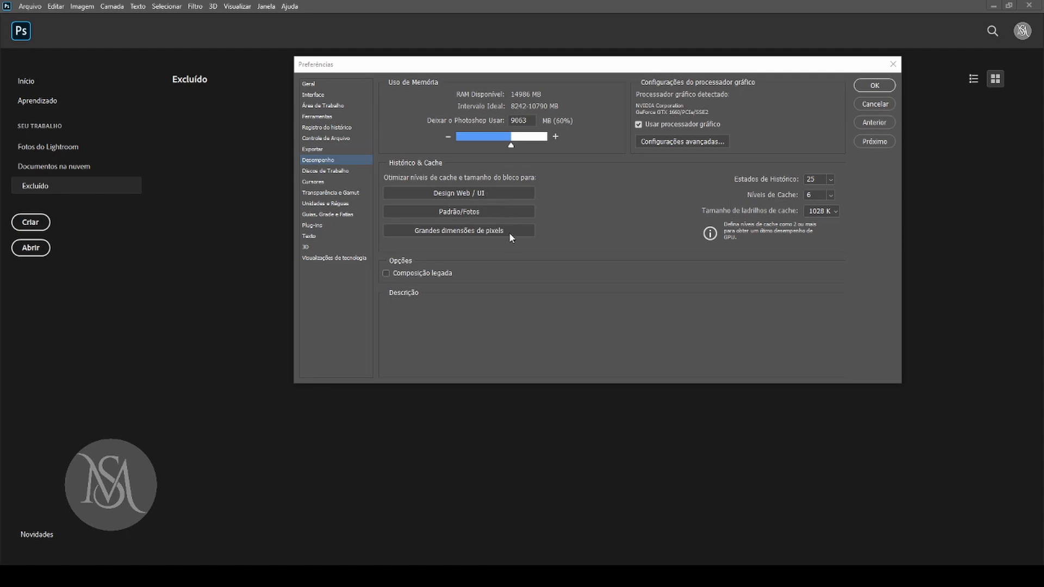
Try the Design Web / UI and Padrão/Fotos cache optimizations, and apply the one for large pixel dimensions.
{"action": "left_click", "coordinate": [496, 196]}
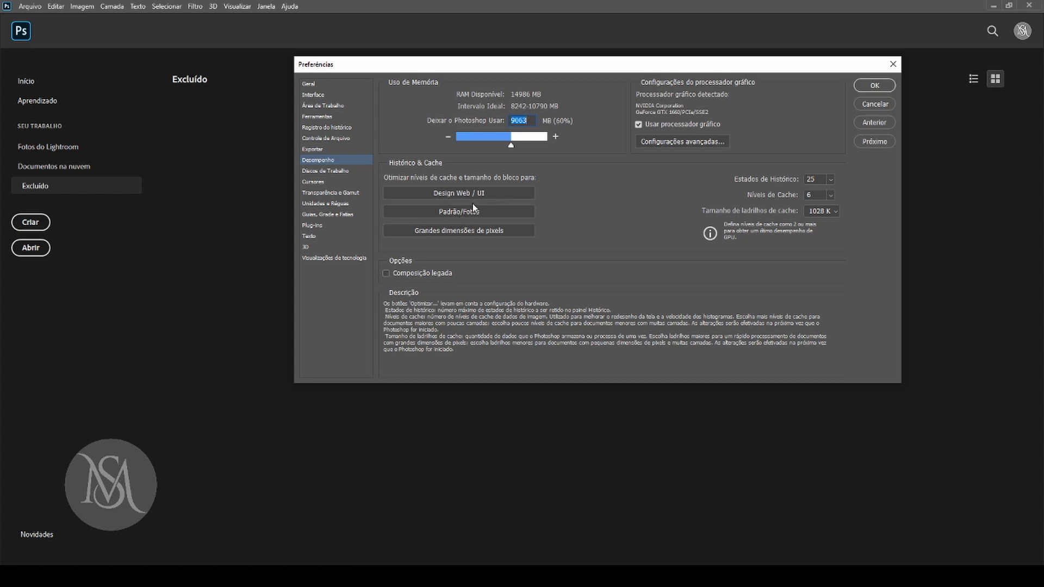
{"action": "left_click", "coordinate": [486, 211]}
{"action": "left_click", "coordinate": [495, 193]}
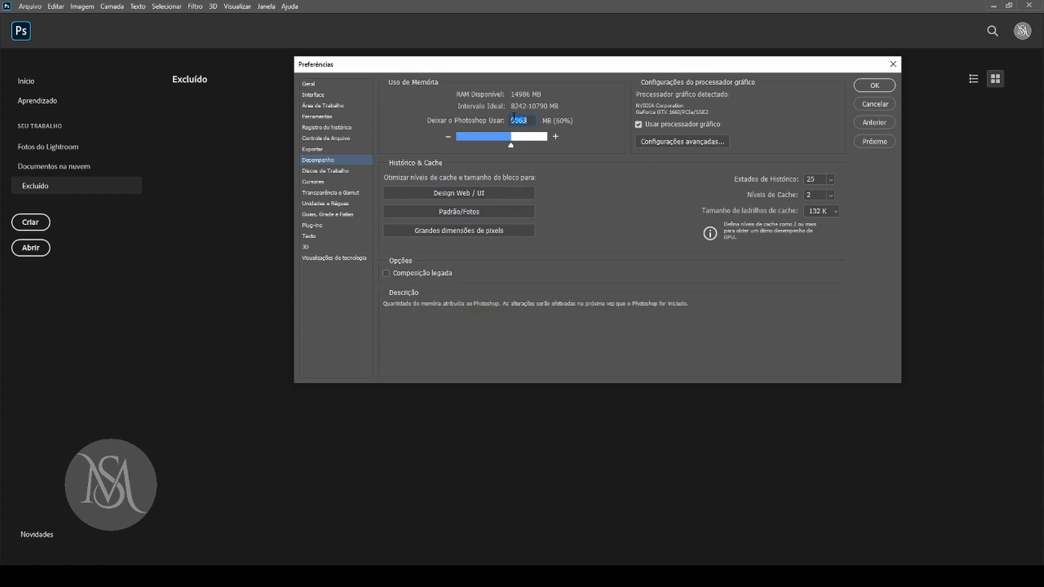
{"action": "left_click", "coordinate": [489, 229]}
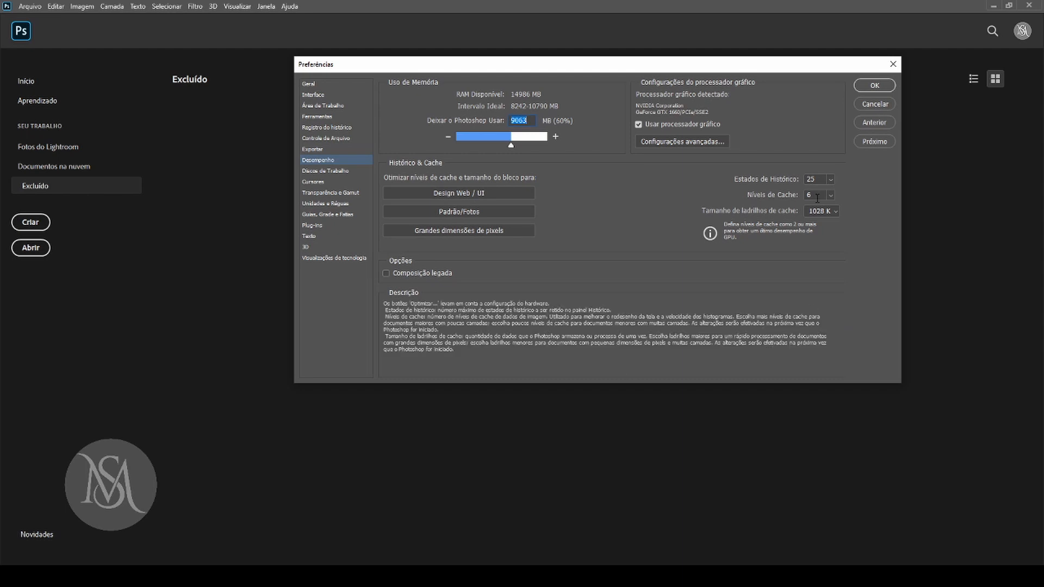
Review the active C:\ drive in the scratch disk preferences and view the cursor preferences.
{"action": "left_click", "coordinate": [338, 171]}
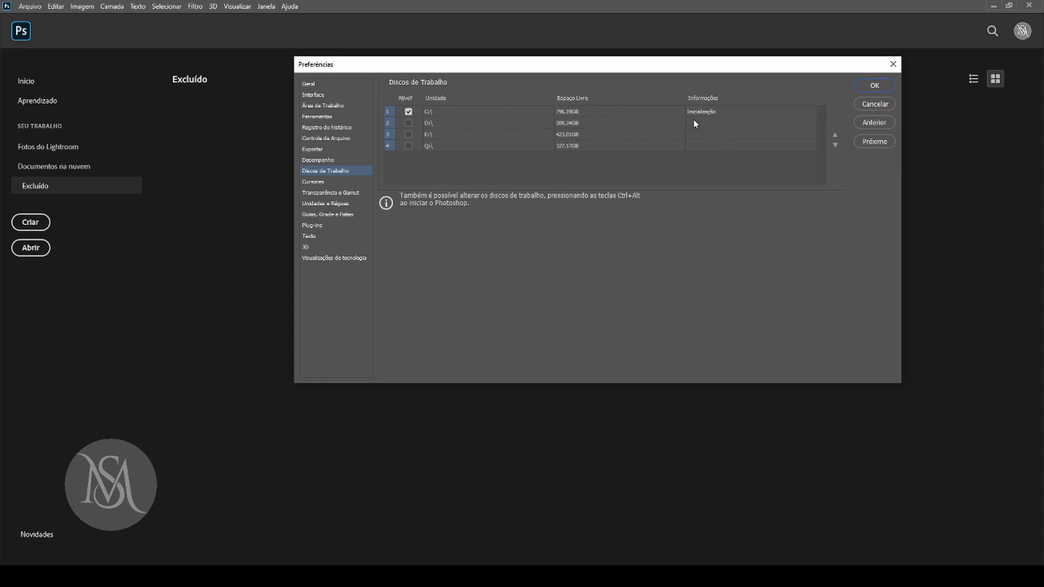
{"action": "left_click", "coordinate": [408, 111]}
{"action": "left_click", "coordinate": [313, 182]}
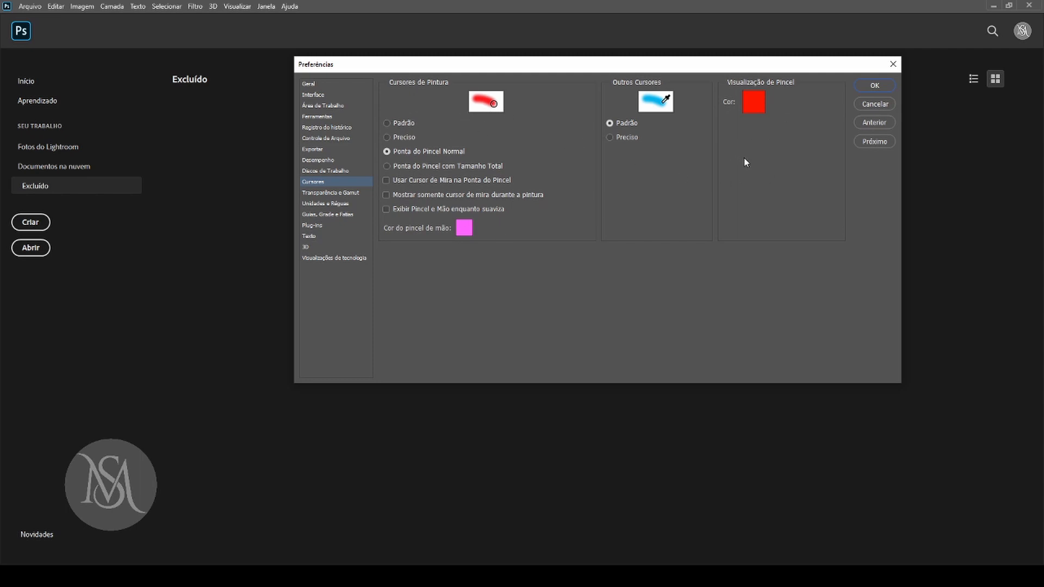
In the transparency preferences, keep the grid size Média, try the Azul grid colors, and restore Clara.
{"action": "left_click", "coordinate": [338, 194]}
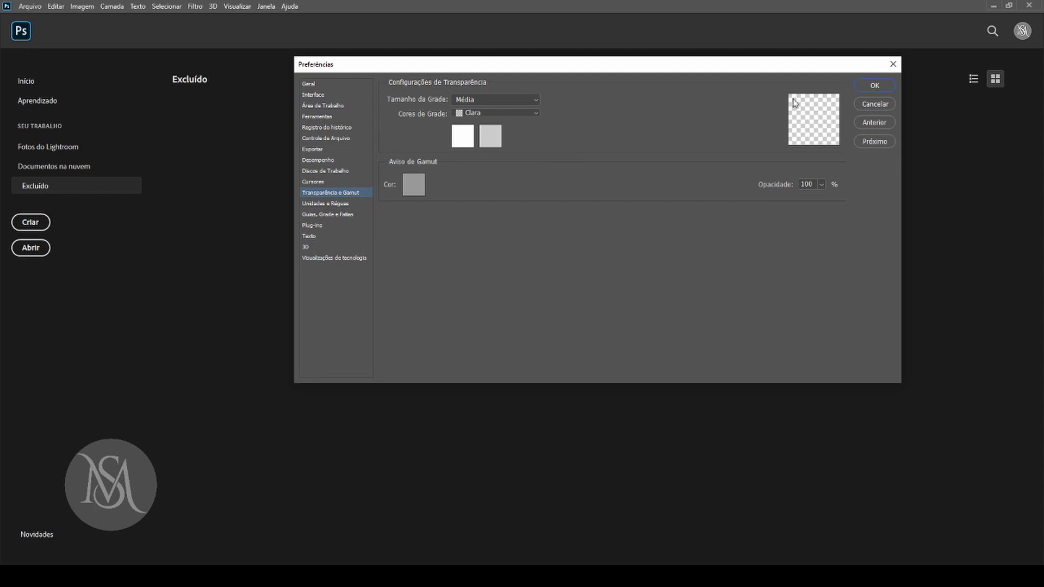
{"action": "left_click", "coordinate": [521, 100]}
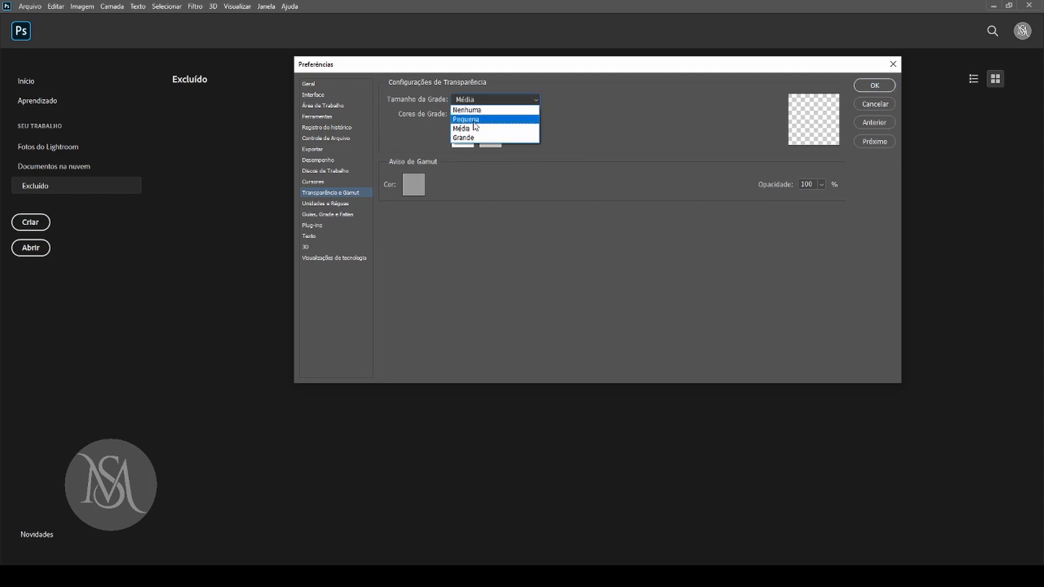
{"action": "left_click", "coordinate": [471, 130]}
{"action": "left_click", "coordinate": [487, 111]}
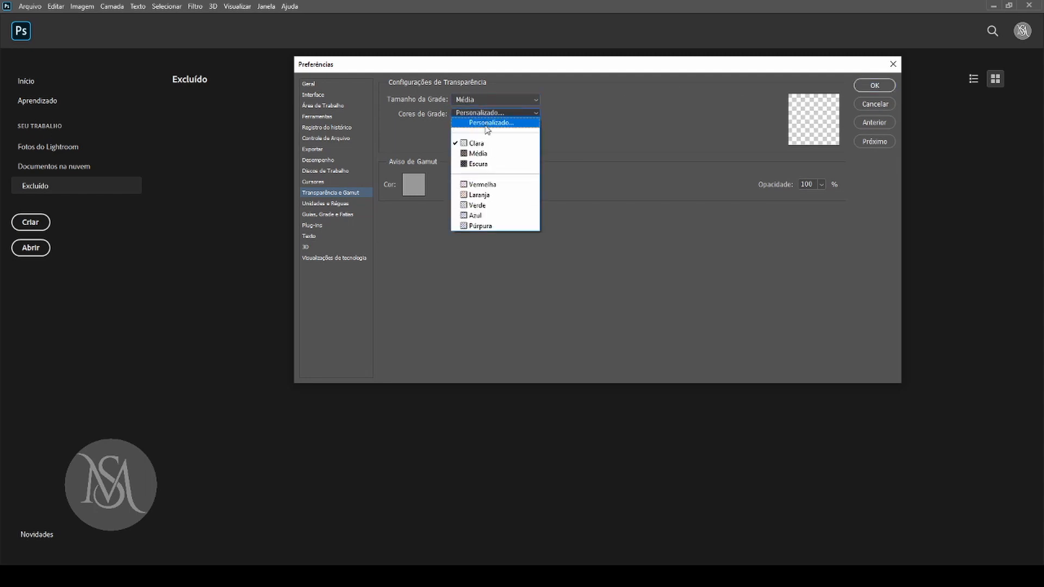
{"action": "left_click", "coordinate": [481, 216]}
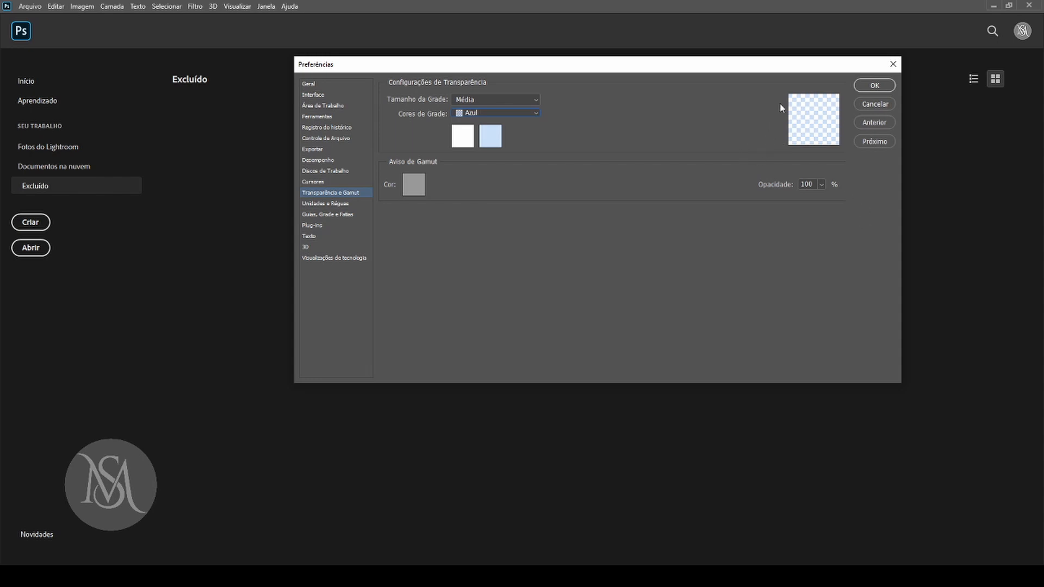
{"action": "left_click", "coordinate": [483, 114]}
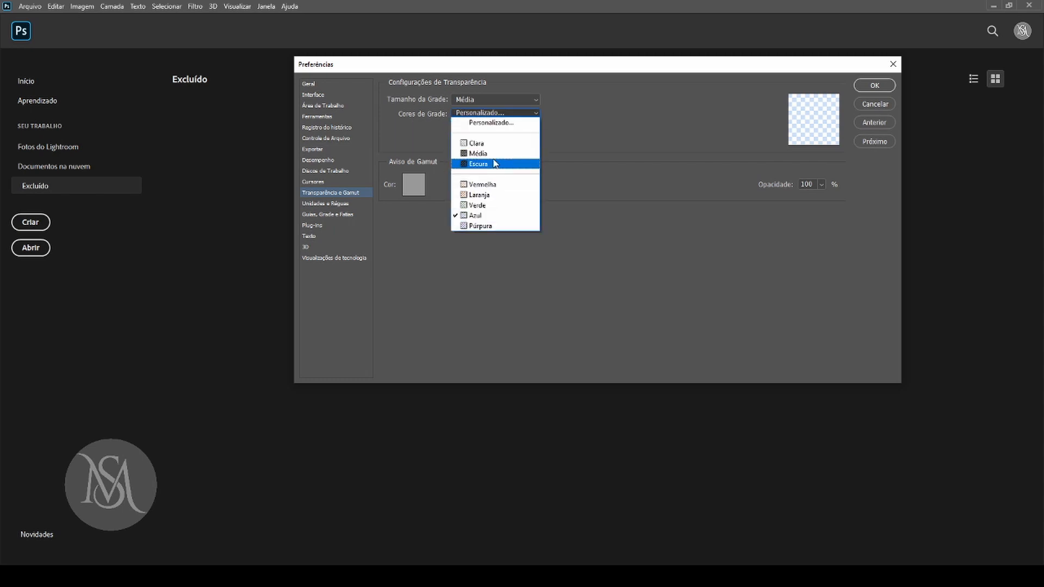
{"action": "left_click", "coordinate": [478, 143]}
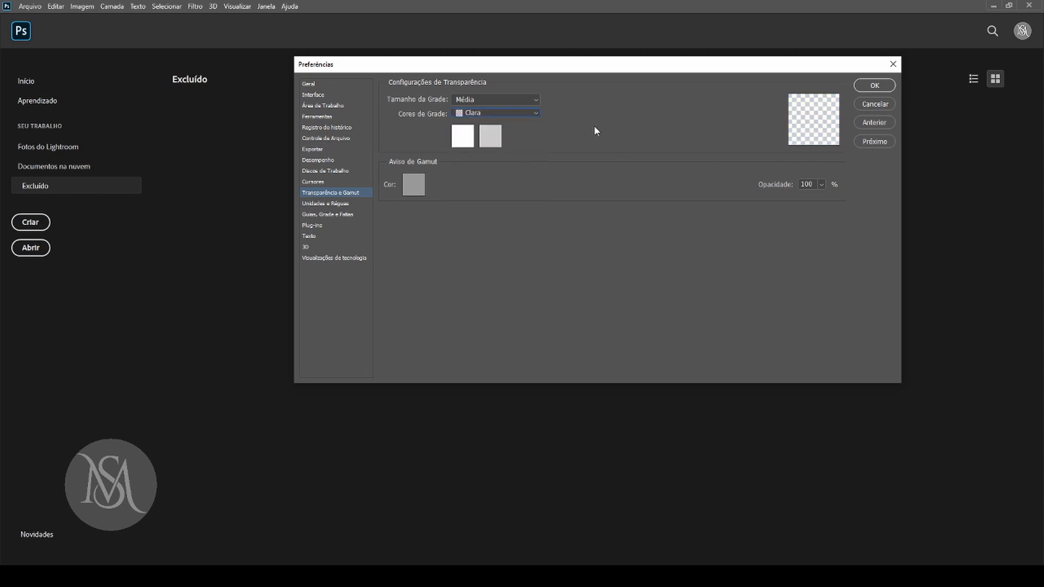
Review the units and rulers preferences, and view the artboard guide line styles and grid color choices.
{"action": "left_click", "coordinate": [337, 204]}
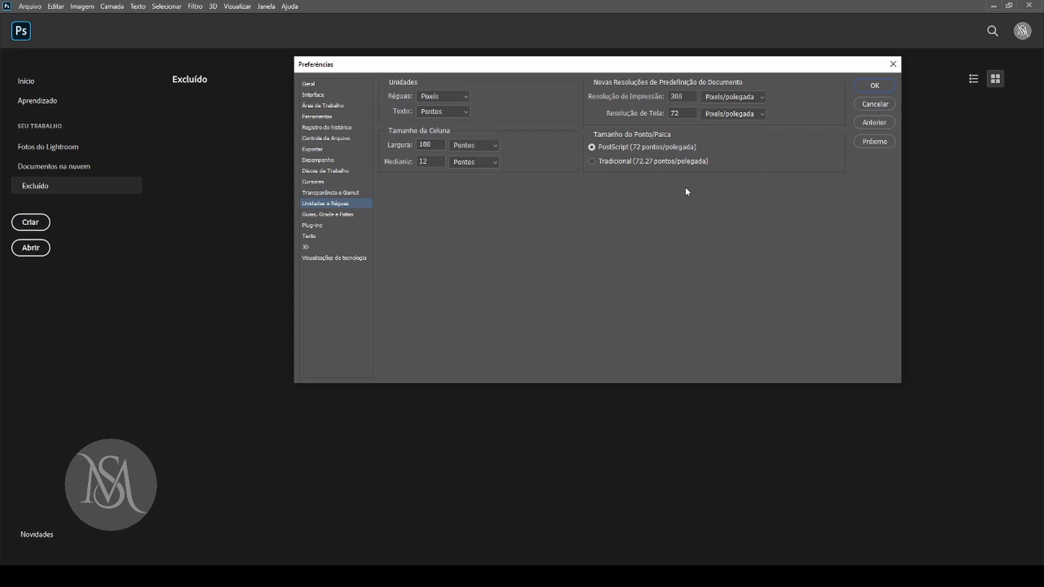
{"action": "left_click", "coordinate": [333, 215]}
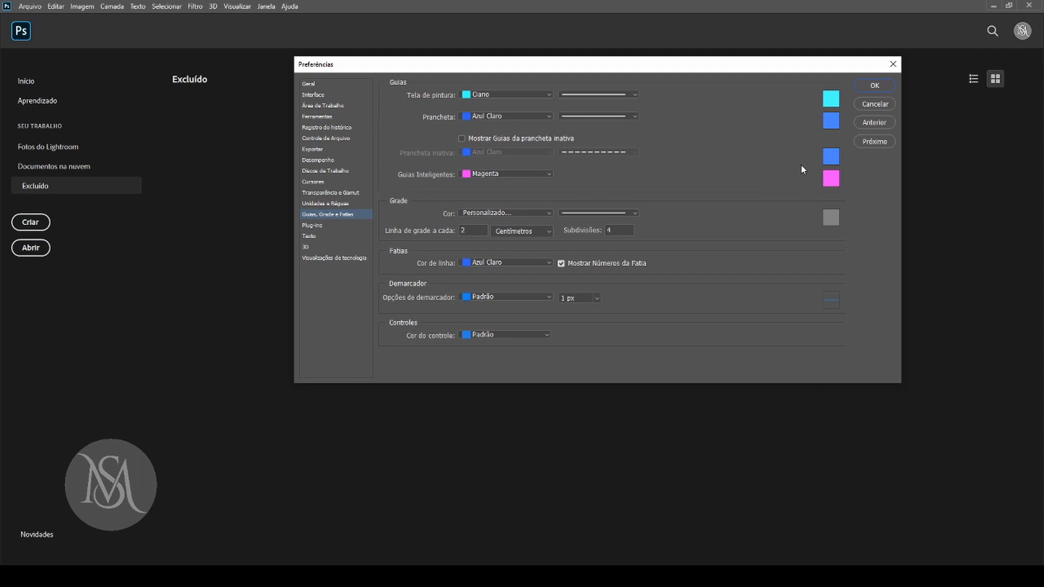
{"action": "left_click", "coordinate": [633, 116]}
{"action": "left_click", "coordinate": [686, 130]}
{"action": "left_click", "coordinate": [510, 212]}
{"action": "left_click", "coordinate": [726, 190]}
Review the Ativar o Generator option in the plug-in preferences, and view the text and 3D preferences.
{"action": "left_click", "coordinate": [313, 226]}
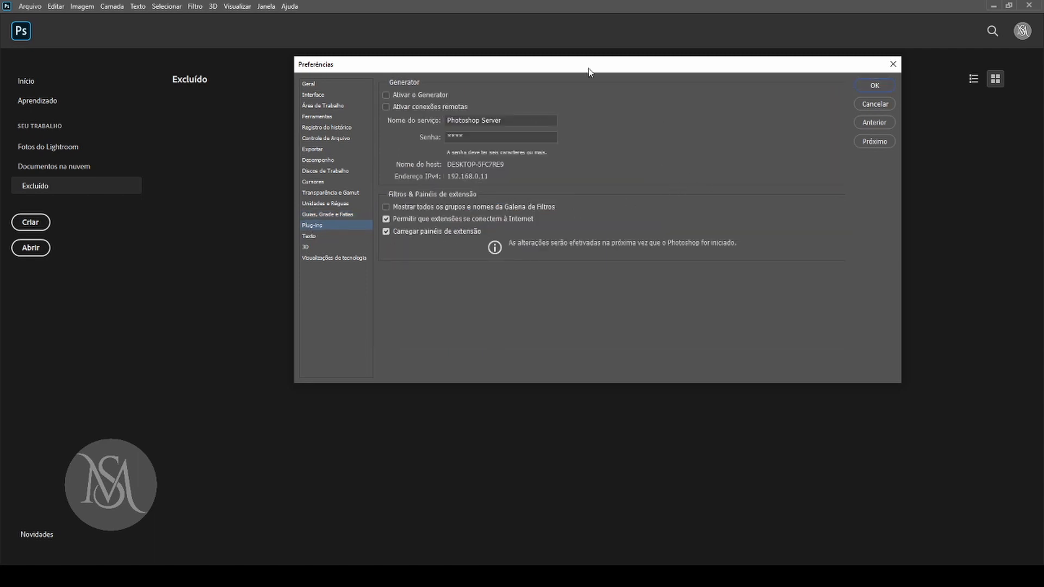
{"action": "left_click", "coordinate": [435, 96]}
{"action": "left_click", "coordinate": [312, 237]}
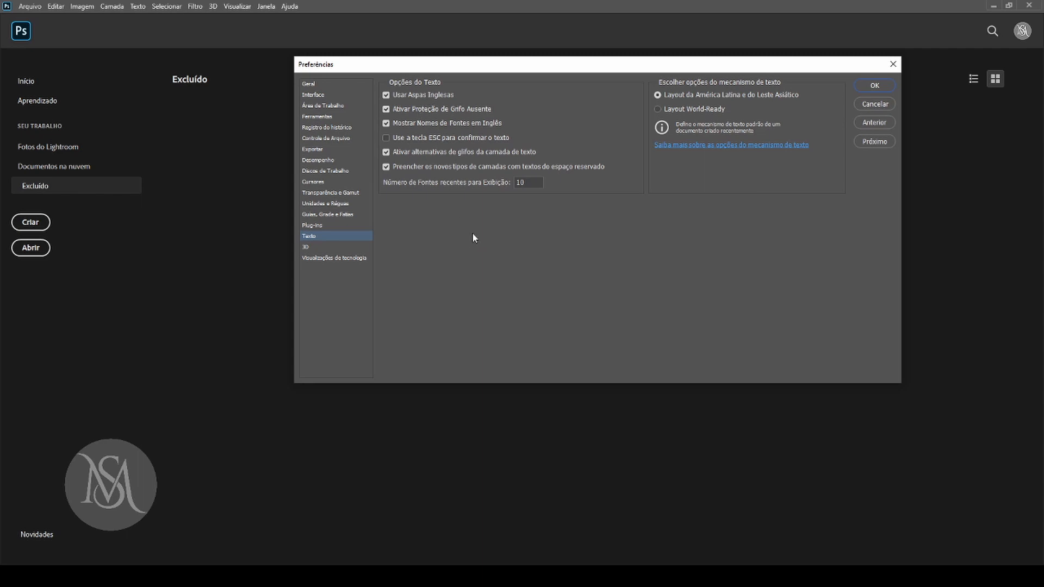
{"action": "left_click", "coordinate": [320, 248]}
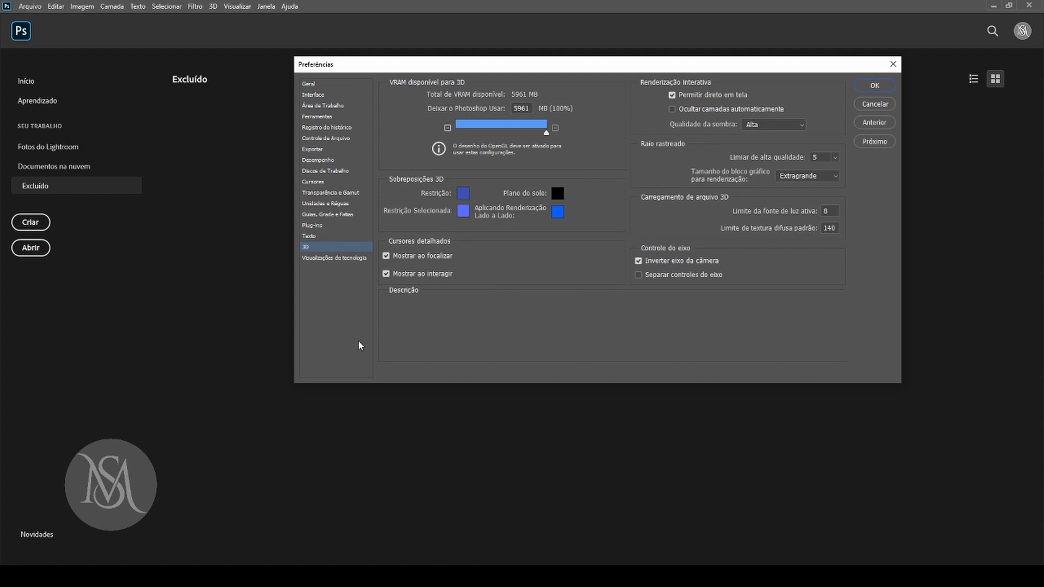
In the technology previews, toggle Habilitar aumento em preservar detalhes 2.0 twice and apply the preferences.
{"action": "left_click", "coordinate": [351, 259]}
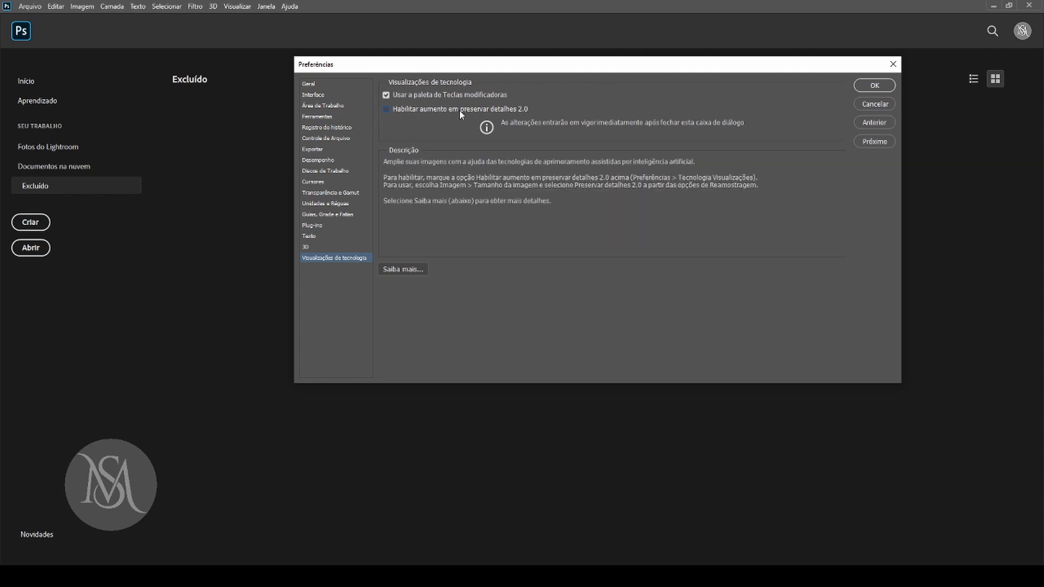
{"action": "left_click", "coordinate": [488, 109]}
{"action": "left_click", "coordinate": [495, 108]}
{"action": "left_click", "coordinate": [875, 88]}
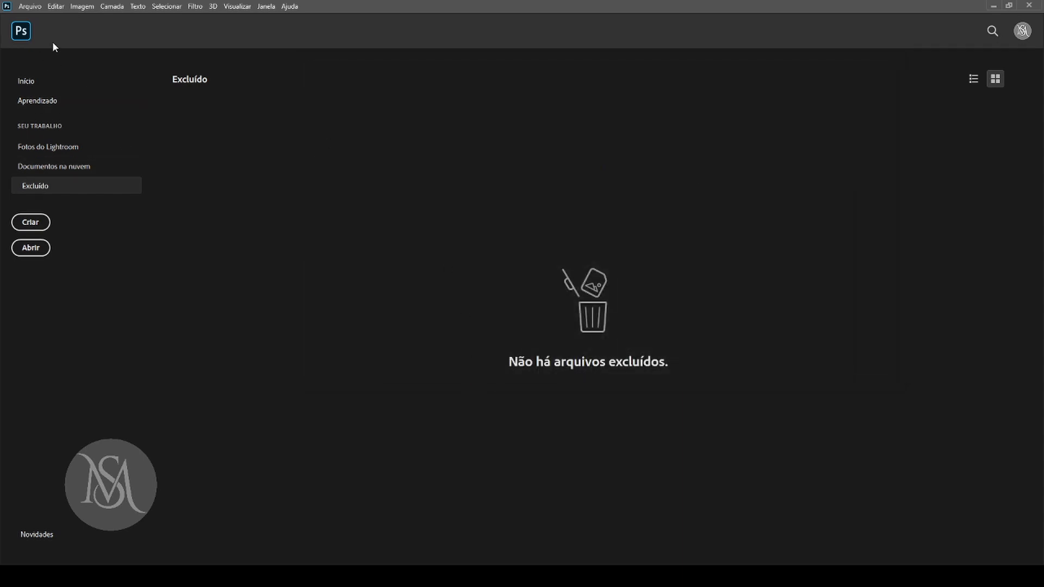
Open the keyboard shortcut settings and examine the shortcuts of the Arquivo and Camada menu commands.
{"action": "left_click", "coordinate": [56, 6]}
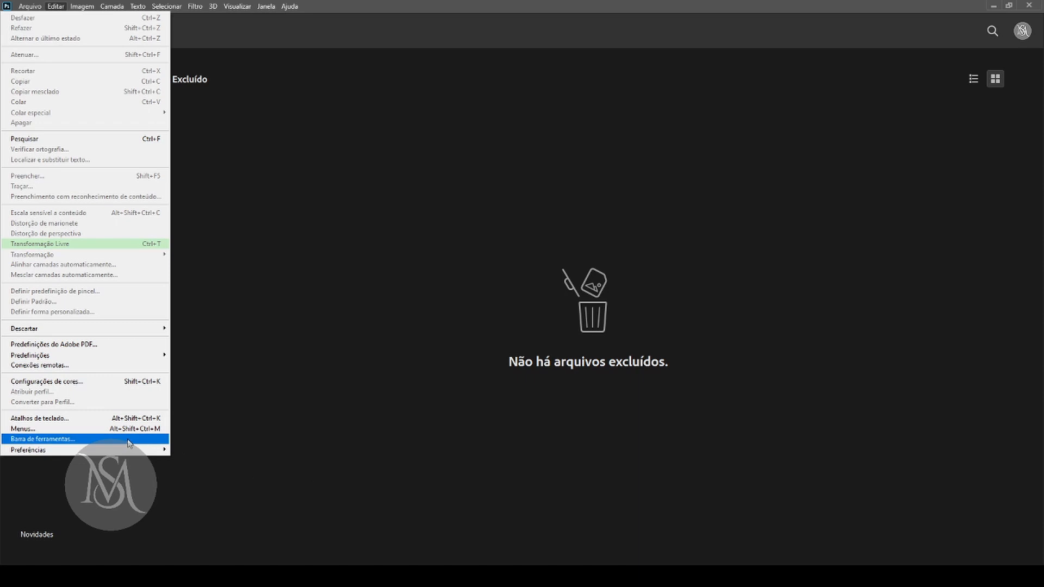
{"action": "left_click", "coordinate": [137, 419]}
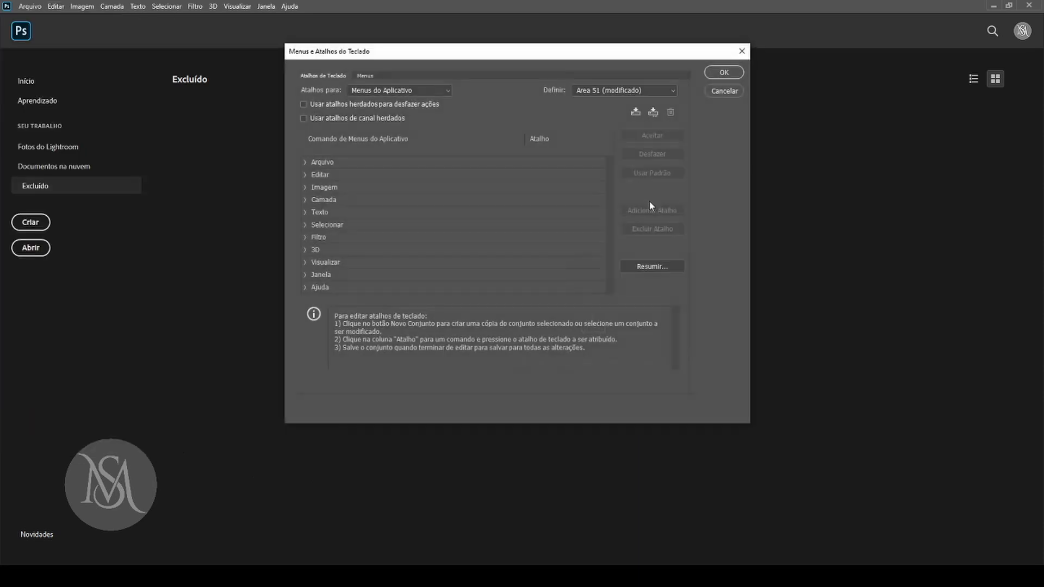
{"action": "left_click_drag", "start_coordinate": [609, 63], "coordinate": [663, 56]}
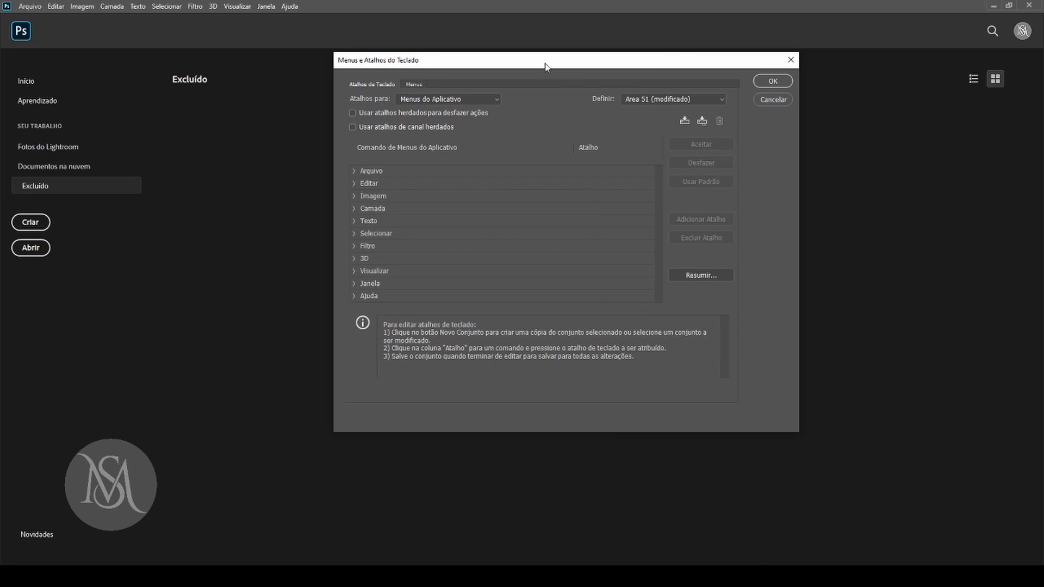
{"action": "mouse_move", "coordinate": [545, 67]}
{"action": "left_mouse_down"}
{"action": "mouse_move", "coordinate": [510, 82]}
{"action": "mouse_move", "coordinate": [527, 69]}
{"action": "left_mouse_up"}
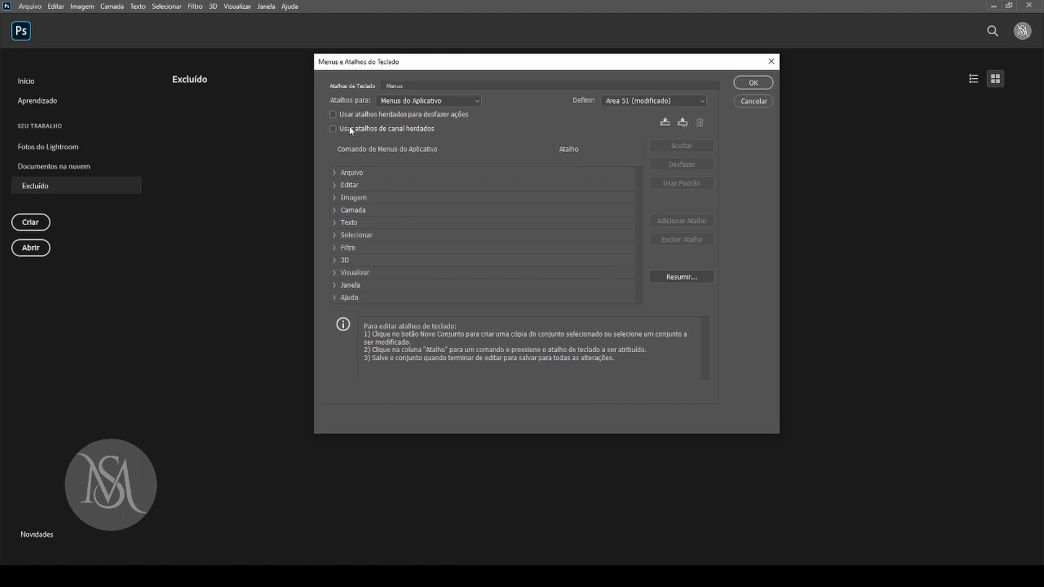
{"action": "left_click", "coordinate": [334, 173]}
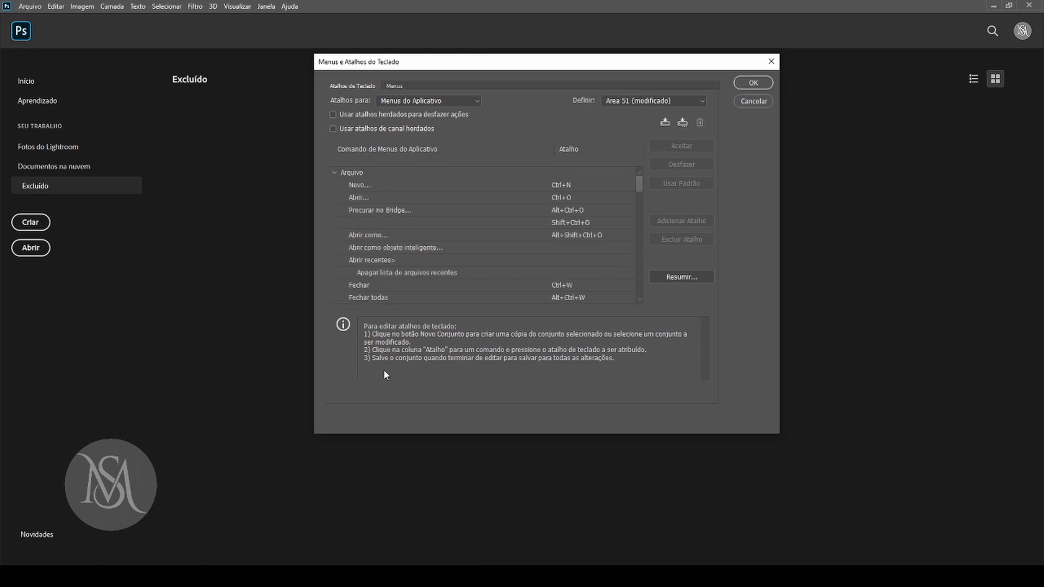
{"action": "left_click", "coordinate": [335, 173]}
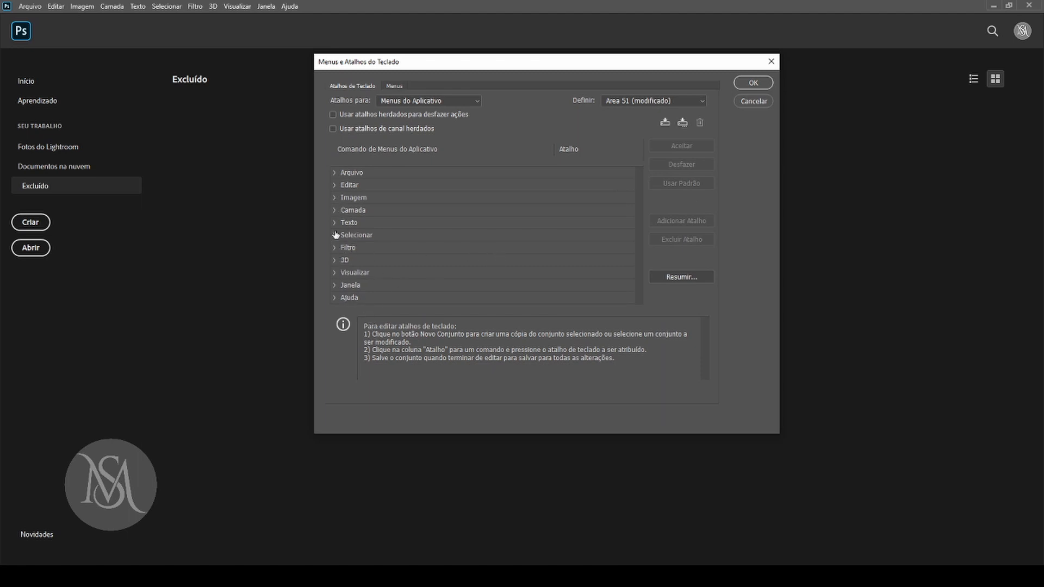
{"action": "left_click", "coordinate": [335, 212]}
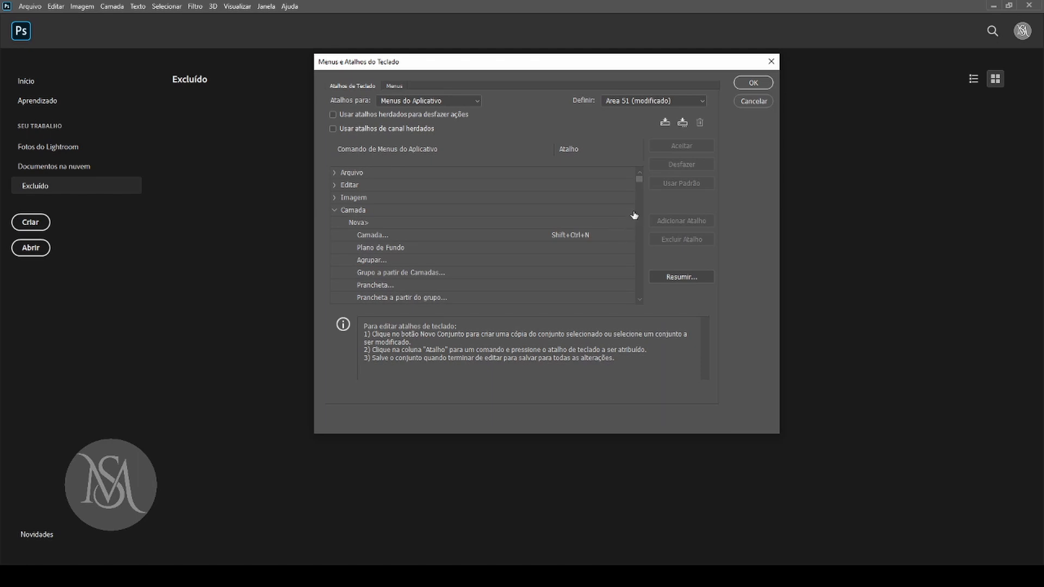
{"action": "left_click_drag", "start_coordinate": [640, 179], "coordinate": [641, 289]}
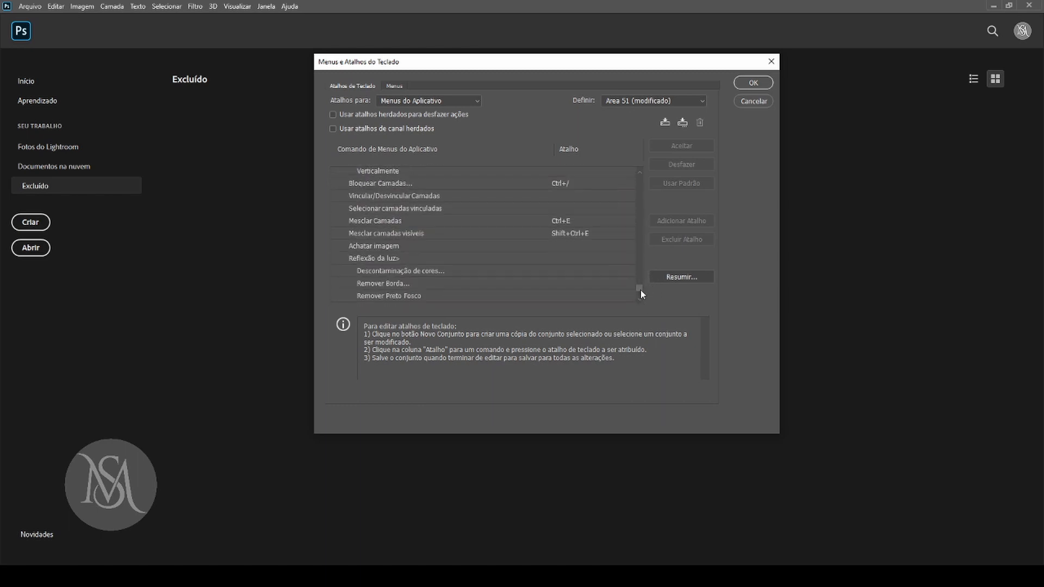
Try the shortcut Shift+Ctrl+. for Achatar imagem, replace it with Shift+Ctrl+A, and accept the assignment.
{"action": "left_click", "coordinate": [559, 251]}
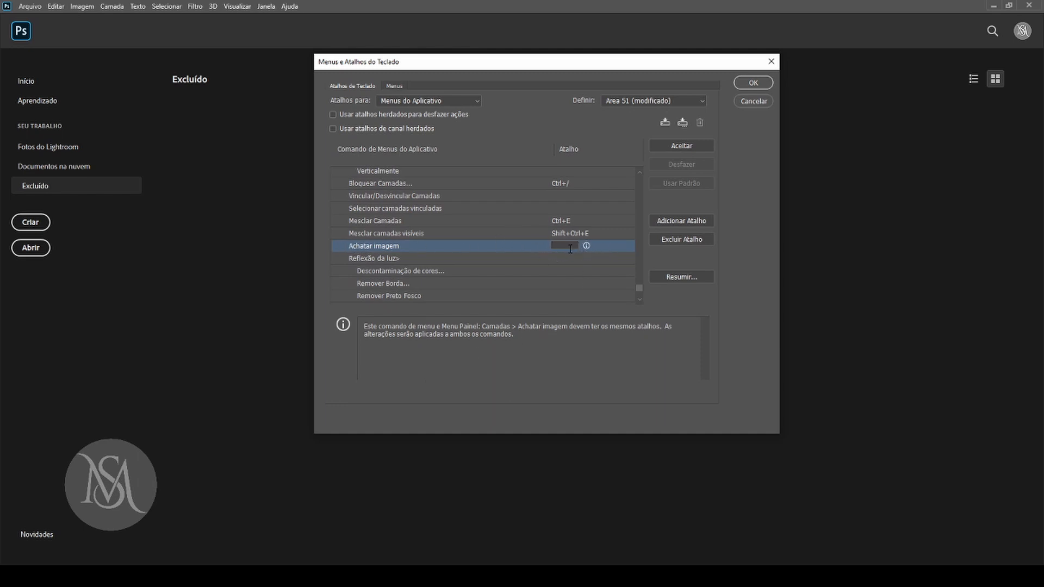
{"action": "left_click", "coordinate": [407, 233]}
{"action": "left_click", "coordinate": [407, 248]}
{"action": "key", "text": "ctrl+shift+period"}
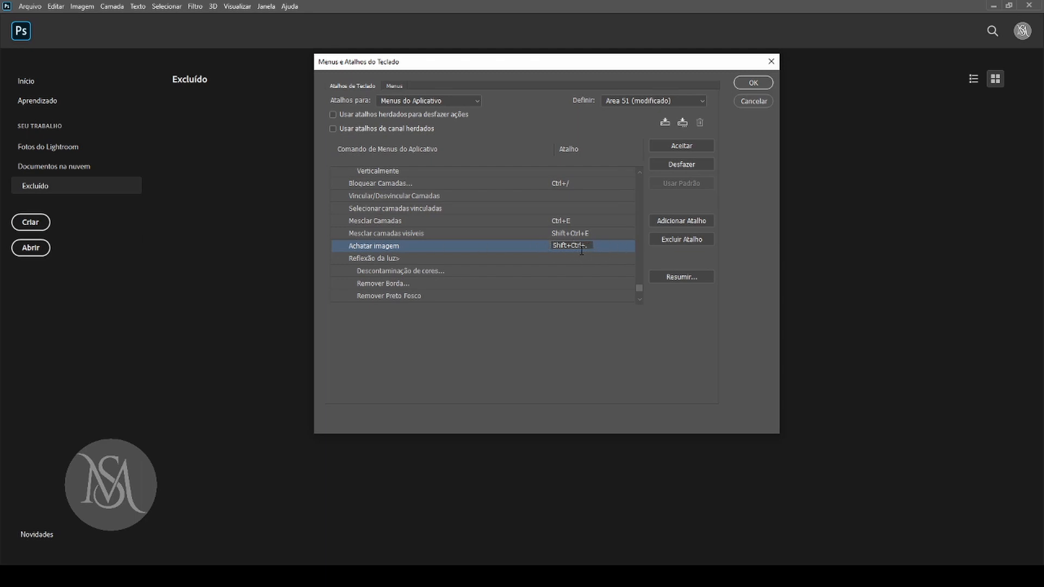
{"action": "key", "text": "ctrl+shift+a"}
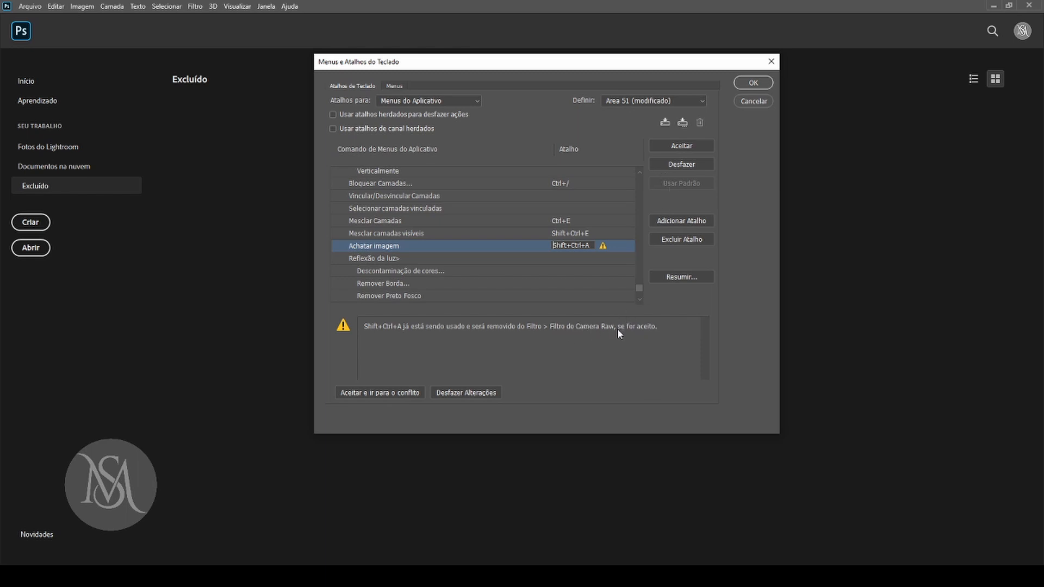
{"action": "left_click", "coordinate": [683, 146]}
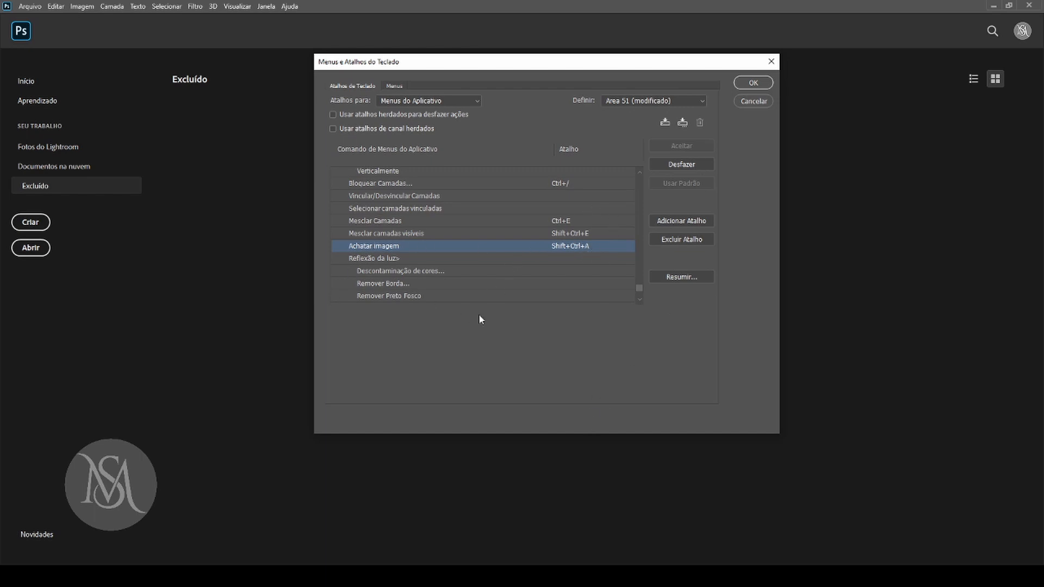
View the Menus do painel shortcuts and the save options for the shortcut set without saving, and close the shortcut settings.
{"action": "left_click", "coordinate": [405, 100]}
{"action": "left_click", "coordinate": [421, 121]}
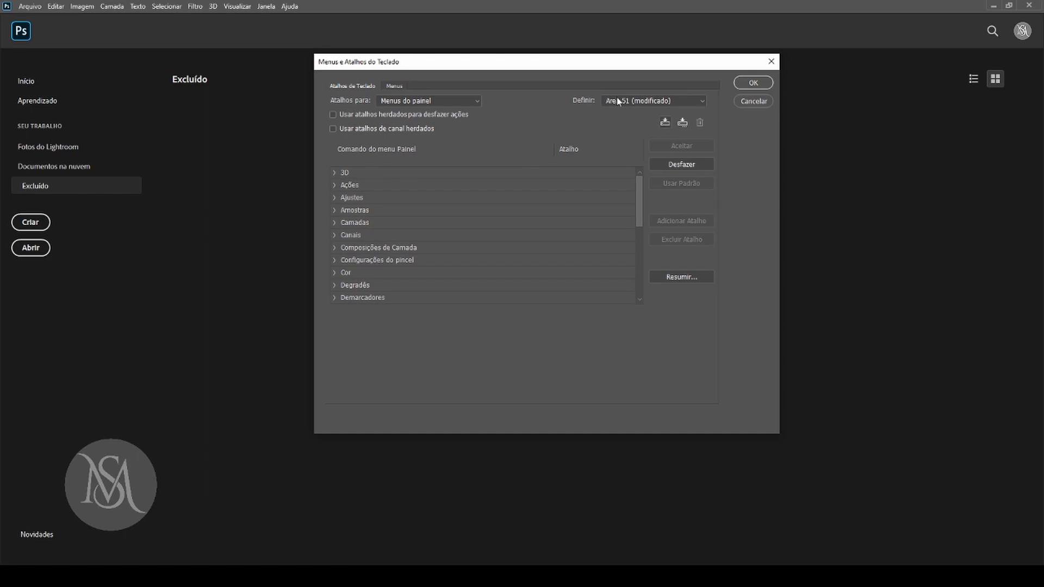
{"action": "left_click", "coordinate": [665, 123]}
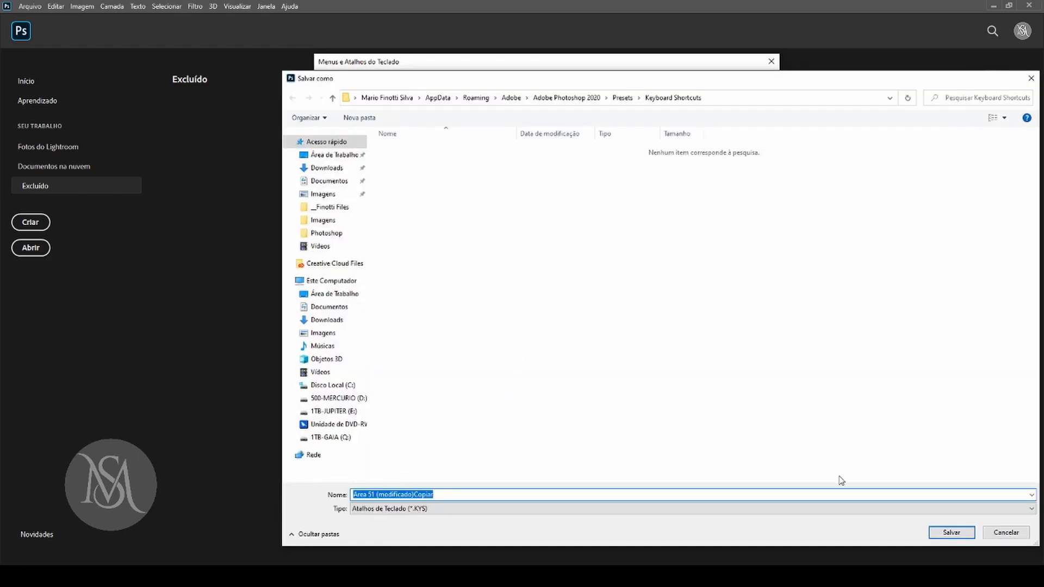
{"action": "left_click", "coordinate": [1016, 533]}
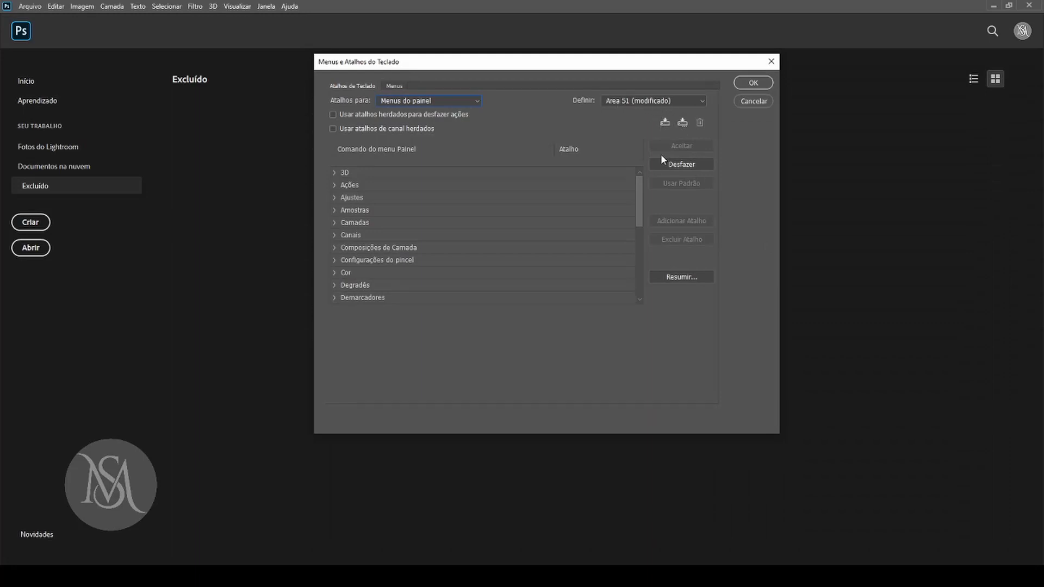
{"action": "left_click", "coordinate": [681, 124]}
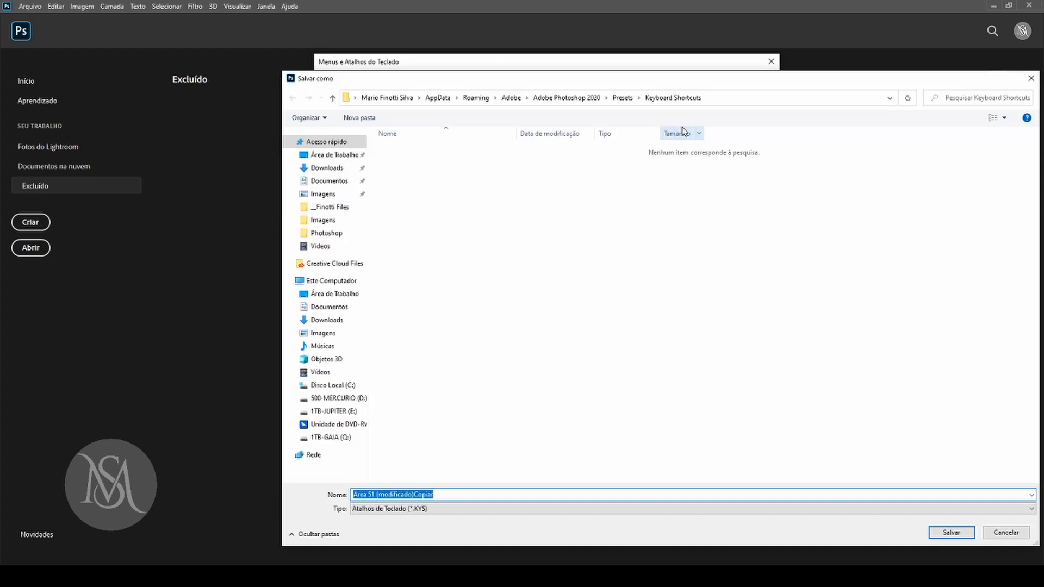
{"action": "left_click", "coordinate": [1005, 532]}
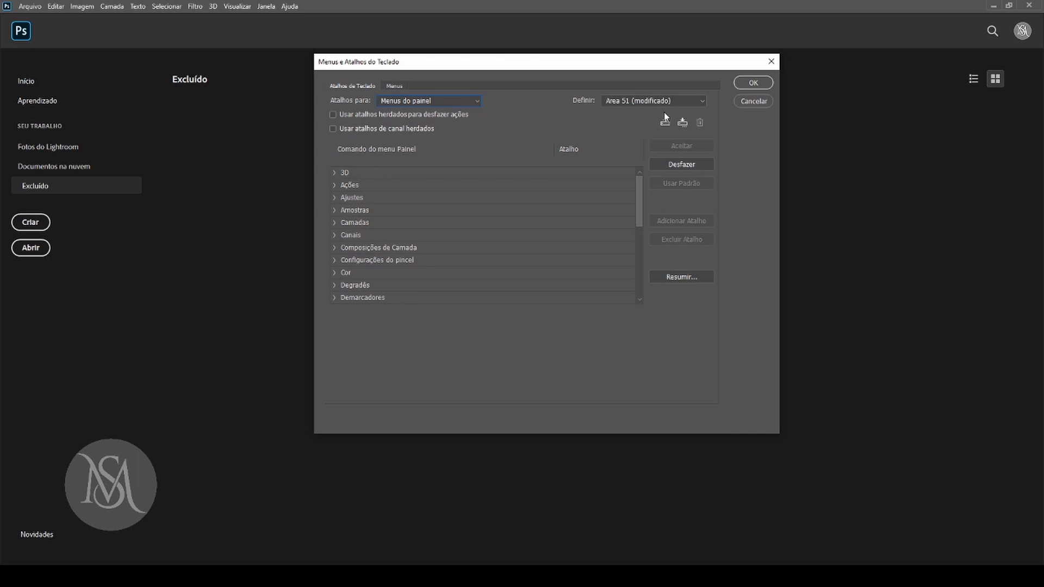
{"action": "left_click", "coordinate": [667, 121]}
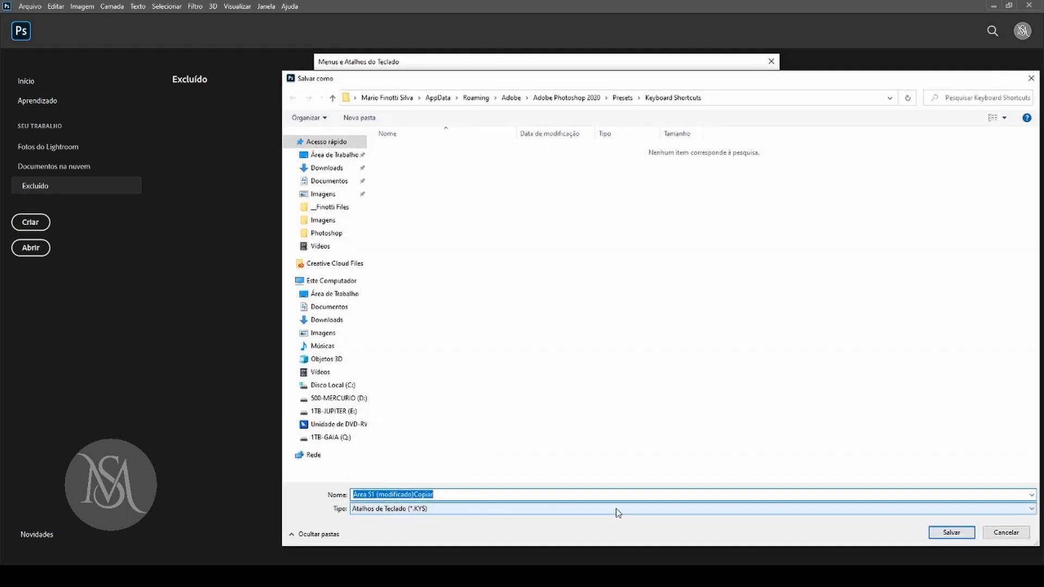
{"action": "left_click", "coordinate": [1005, 533]}
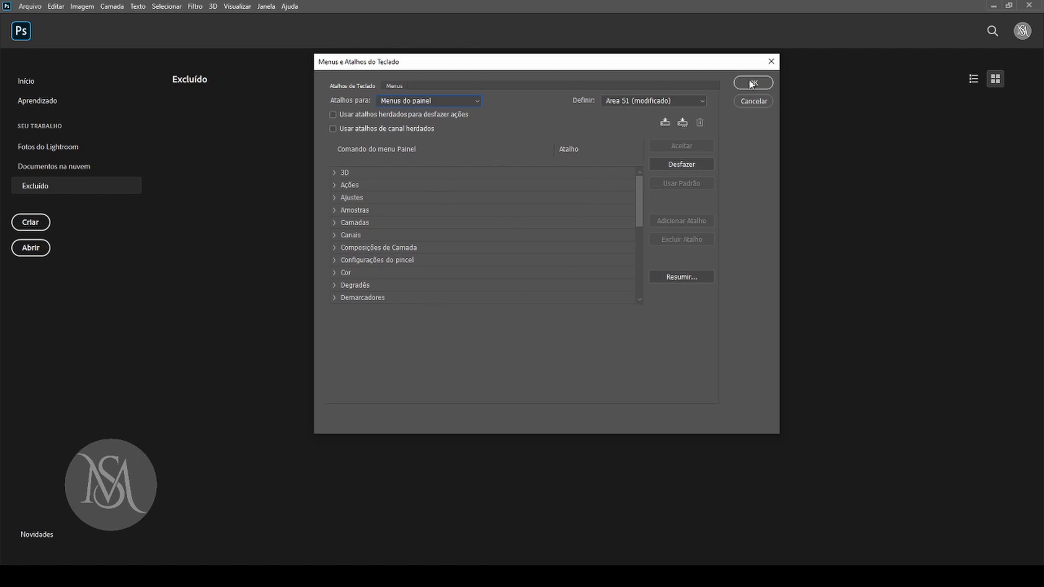
{"action": "key", "text": "Escape"}
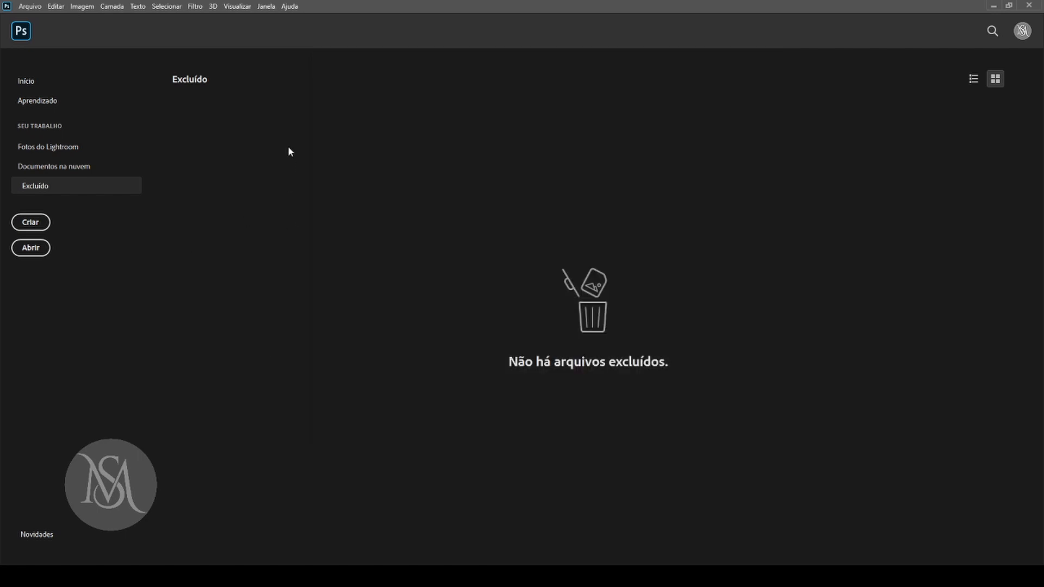
Examine the visibility and color settings of the Arquivo menu commands, cancel them, and view the colored commands in the actual menu.
{"action": "left_click", "coordinate": [56, 7]}
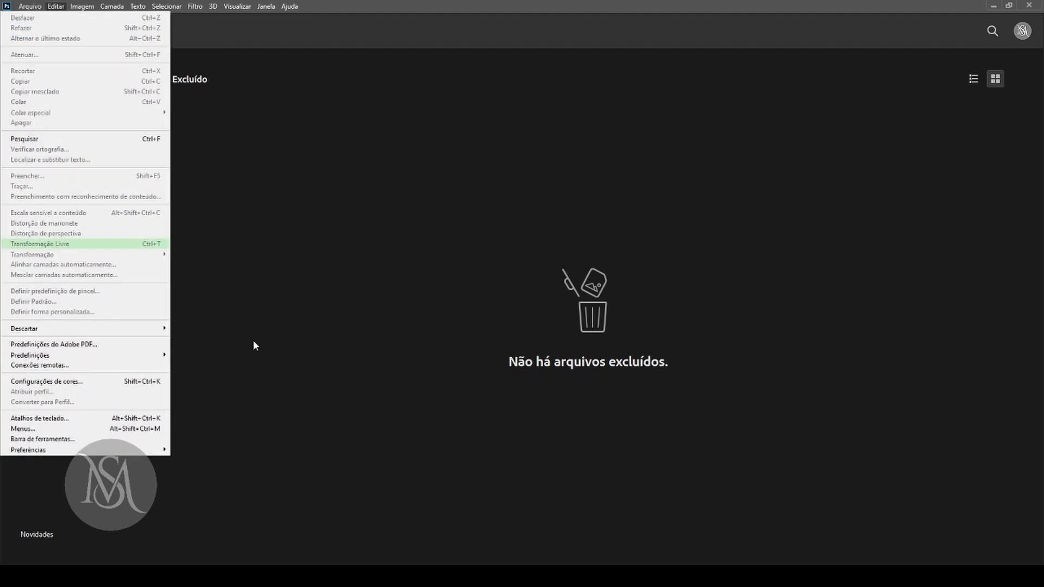
{"action": "left_click", "coordinate": [137, 429]}
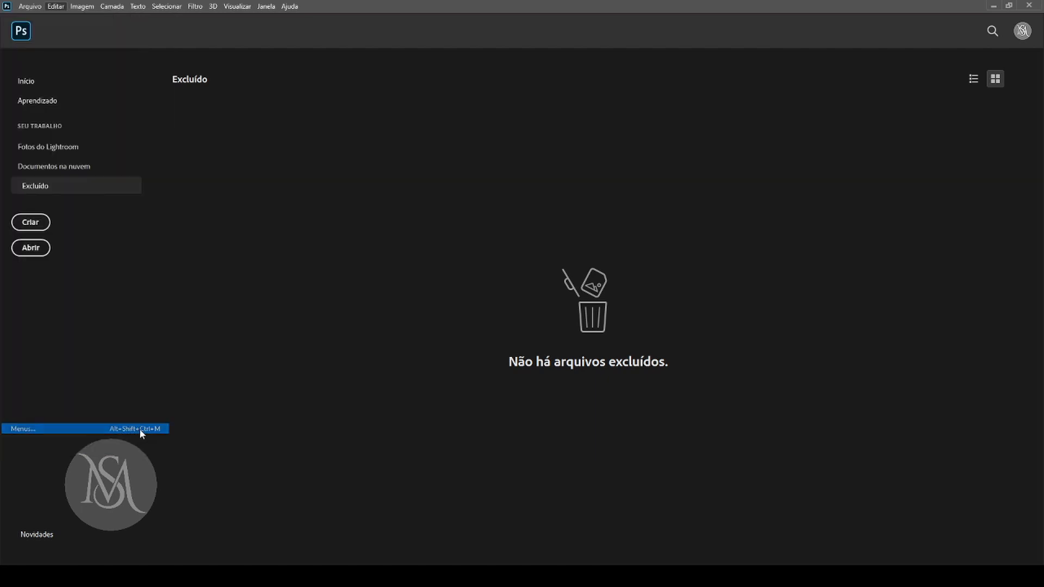
{"action": "left_click_drag", "start_coordinate": [557, 66], "coordinate": [639, 61]}
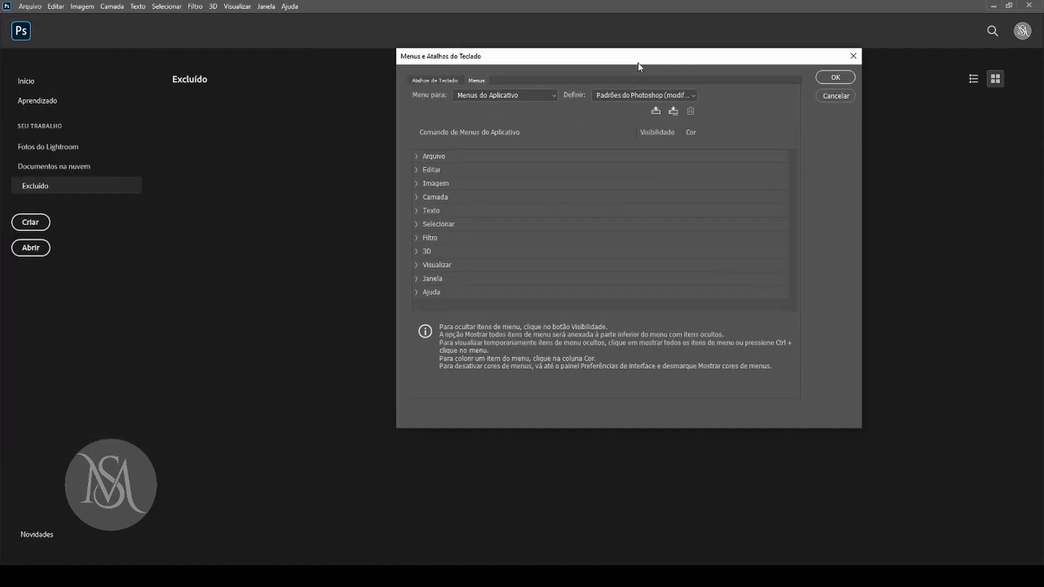
{"action": "left_click", "coordinate": [417, 158]}
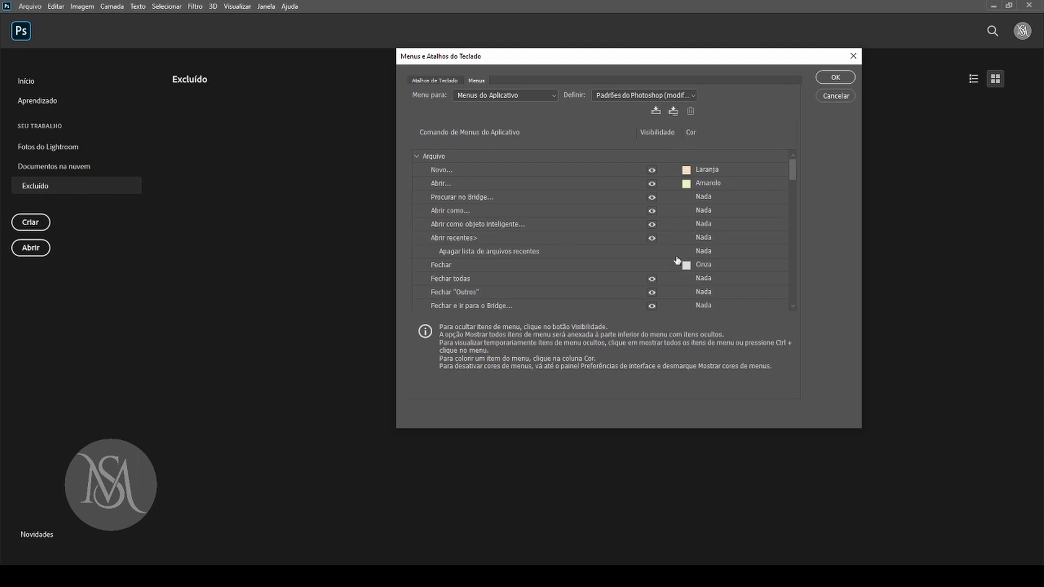
{"action": "left_click", "coordinate": [835, 95]}
{"action": "left_click", "coordinate": [30, 6]}
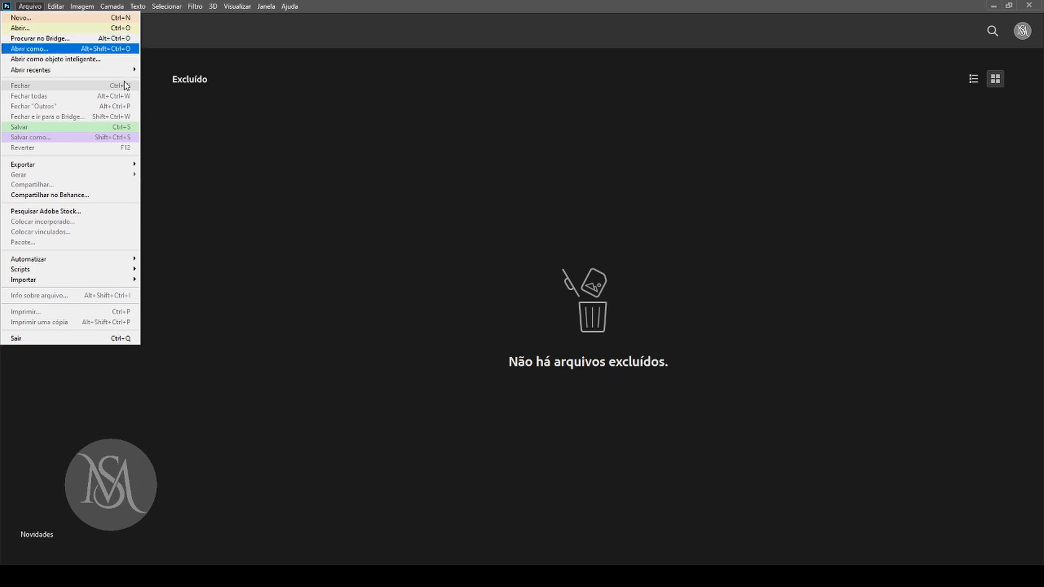
{"action": "left_click", "coordinate": [405, 279]}
Hide the Procurar no Bridge command in the menu settings, accept the change, and check the Arquivo menu.
{"action": "left_click", "coordinate": [56, 7]}
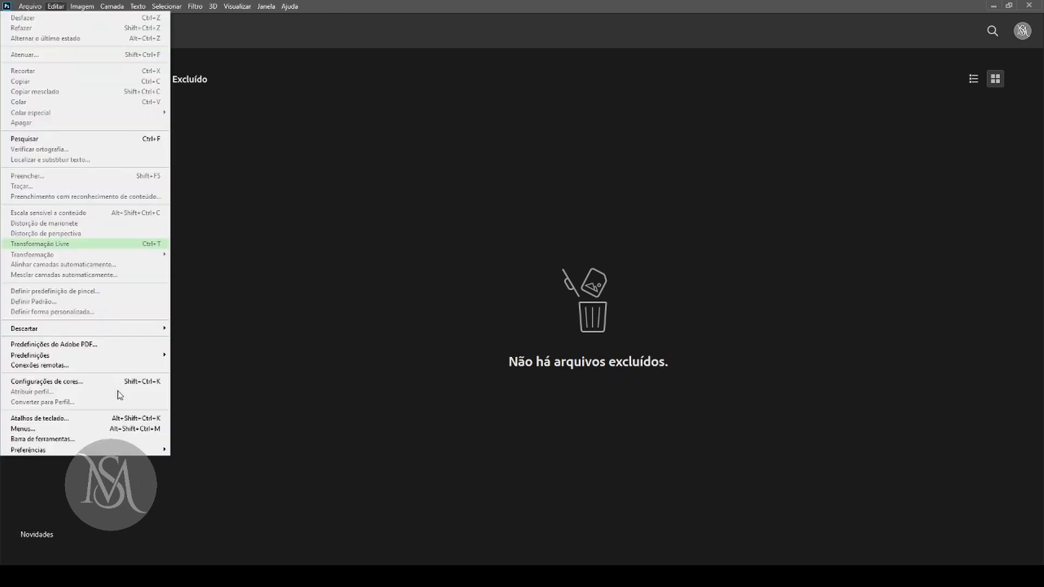
{"action": "left_click", "coordinate": [135, 429]}
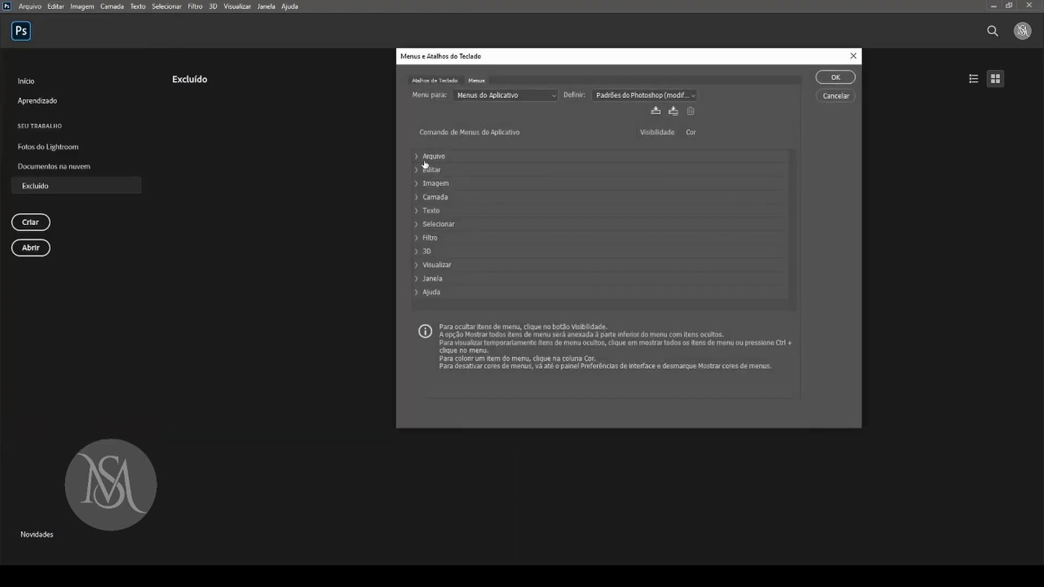
{"action": "left_click", "coordinate": [417, 157]}
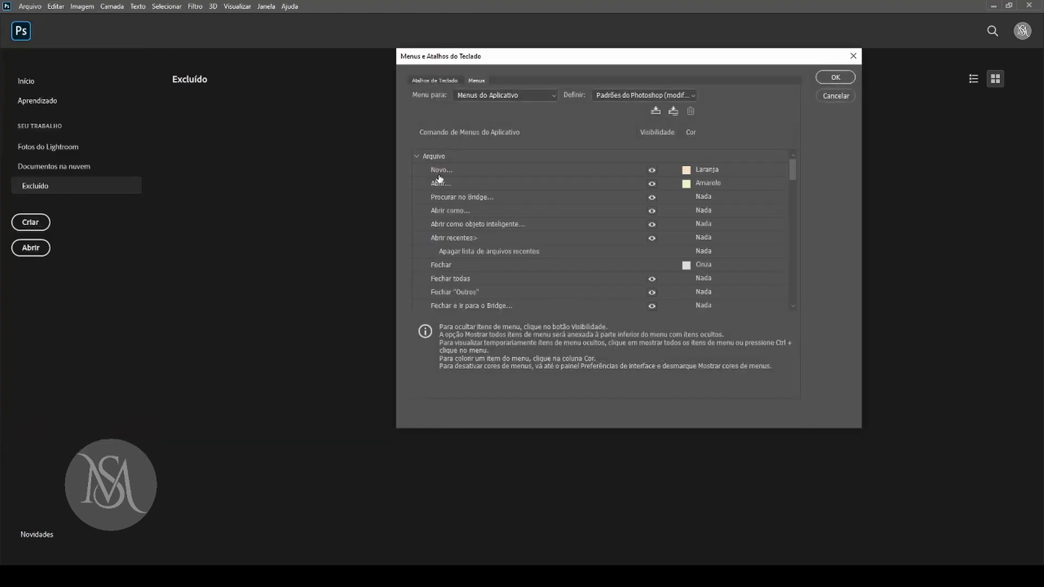
{"action": "left_click", "coordinate": [652, 197]}
{"action": "left_click", "coordinate": [848, 80]}
{"action": "left_click", "coordinate": [30, 7]}
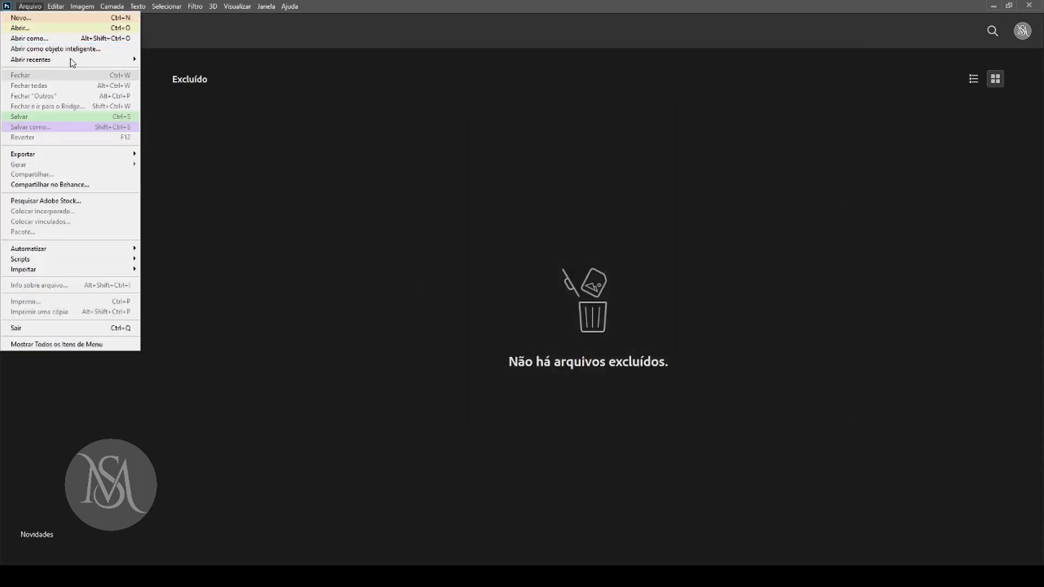
{"action": "mouse_move", "coordinate": [74, 65]}
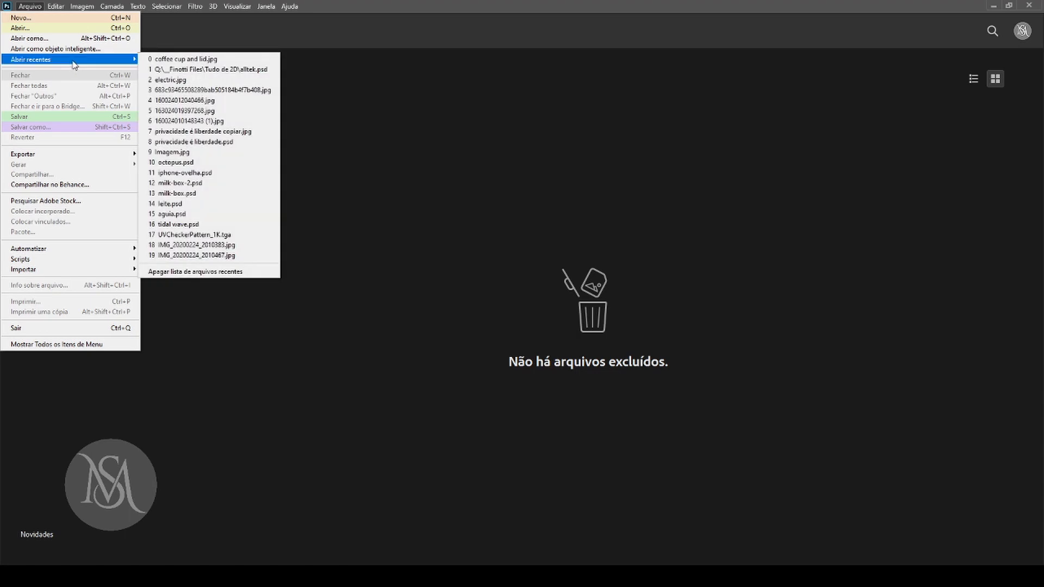
{"action": "left_click", "coordinate": [56, 7]}
{"action": "left_click", "coordinate": [57, 7]}
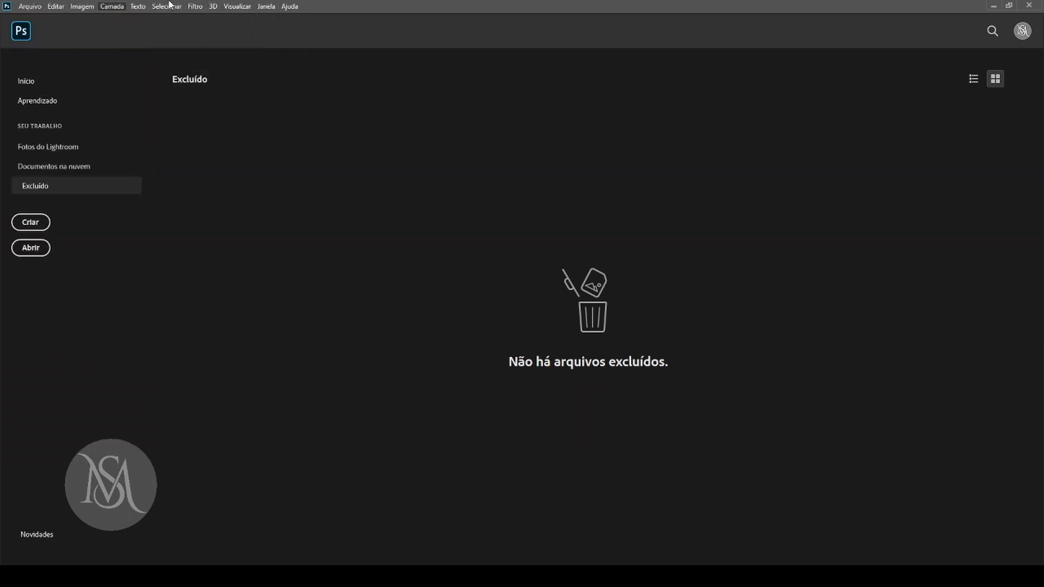
Make the Procurar no Bridge command visible again, color it Violeta in the menu settings, and check the Arquivo menu.
{"action": "left_click", "coordinate": [56, 7]}
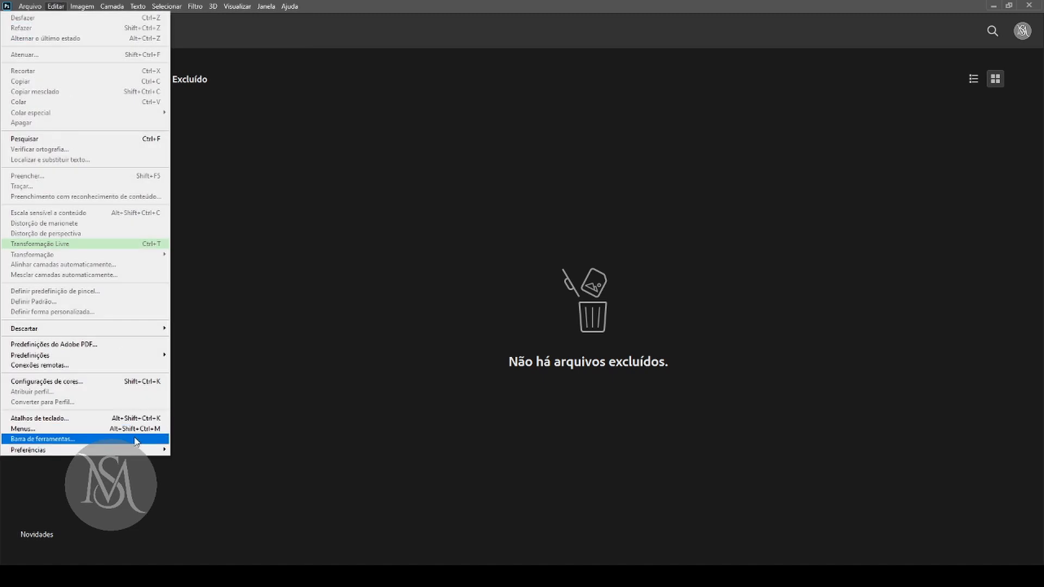
{"action": "mouse_move", "coordinate": [34, 7]}
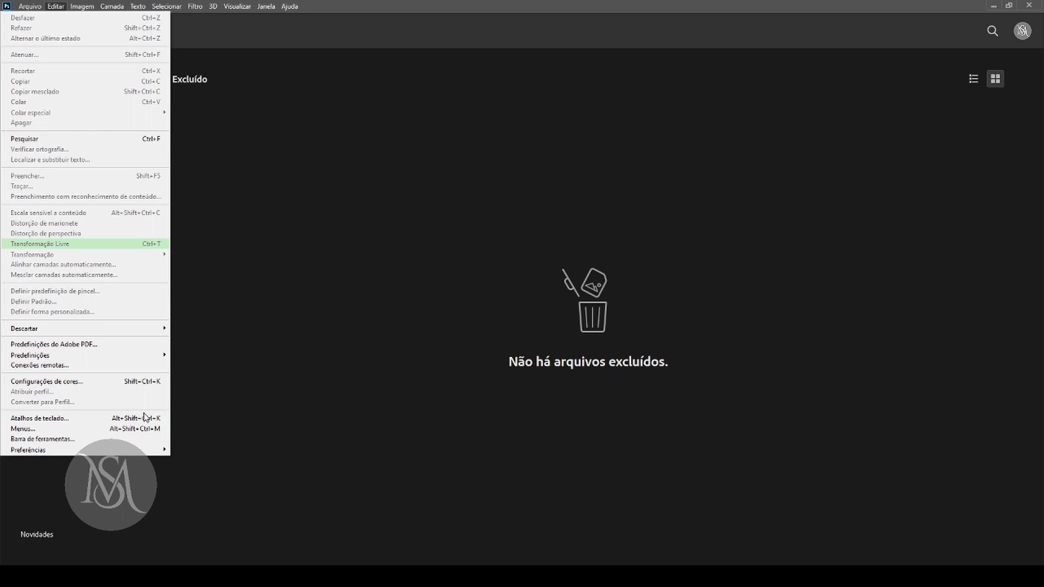
{"action": "left_click", "coordinate": [140, 430]}
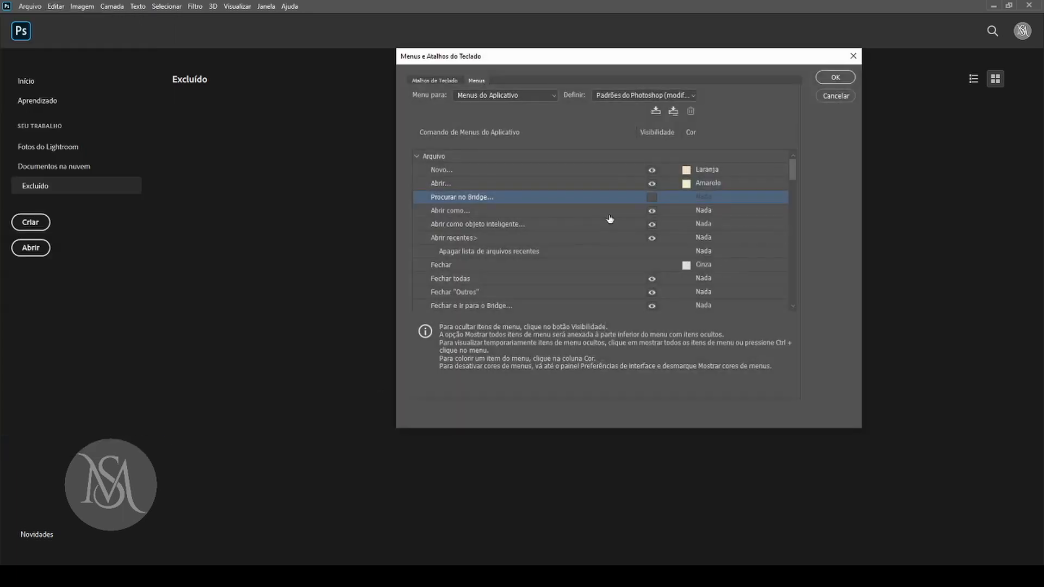
{"action": "left_click", "coordinate": [651, 197]}
{"action": "left_click", "coordinate": [706, 197]}
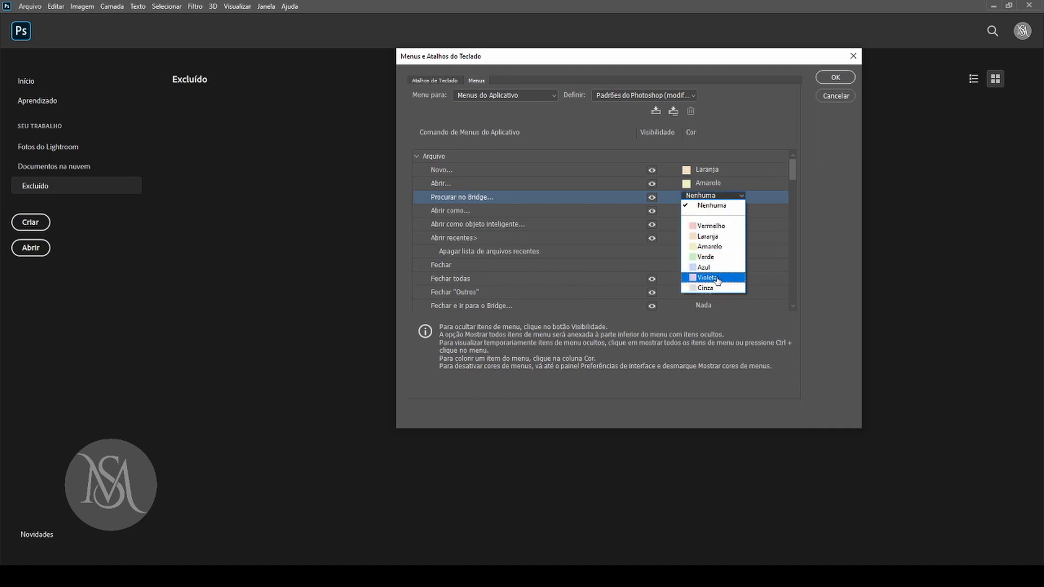
{"action": "left_click", "coordinate": [706, 278]}
{"action": "left_click", "coordinate": [835, 78]}
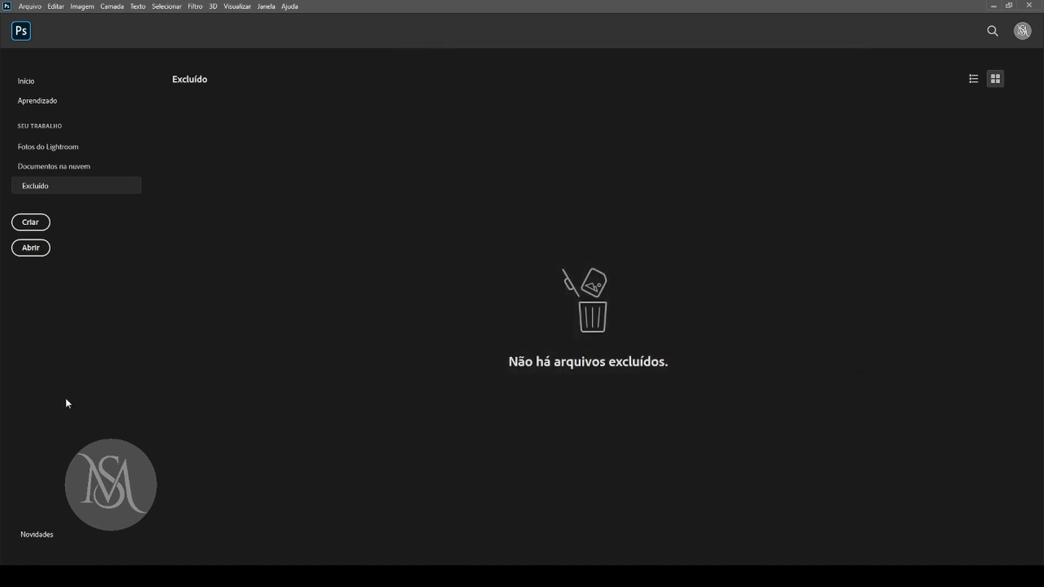
{"action": "left_click", "coordinate": [27, 6]}
{"action": "left_click", "coordinate": [24, 6]}
{"action": "left_click", "coordinate": [32, 7]}
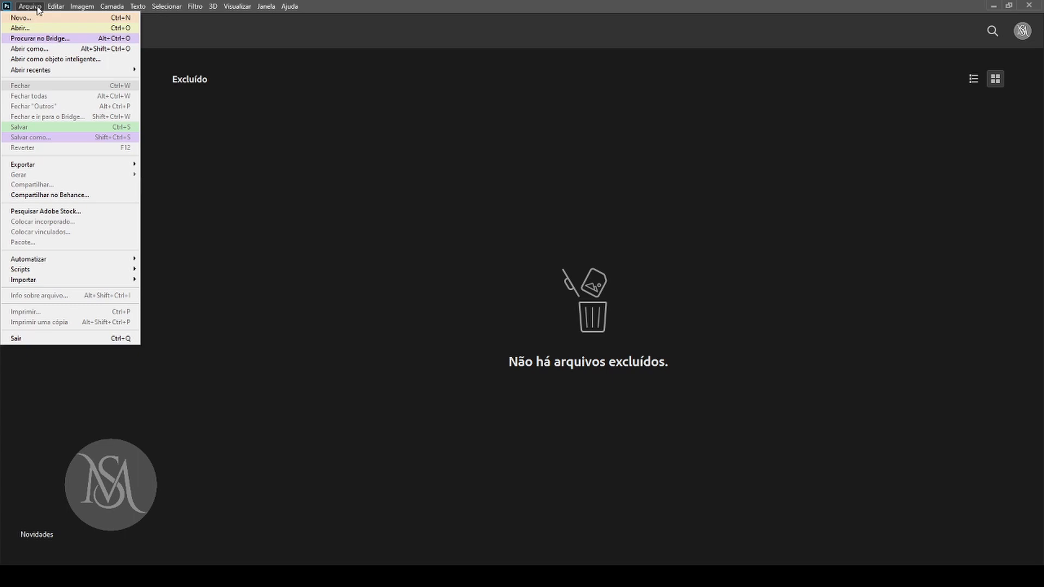
Reopen the menu settings and compare the Arquivo command list with the Atalhos de Teclado settings.
{"action": "left_click", "coordinate": [58, 7]}
{"action": "left_click", "coordinate": [61, 8]}
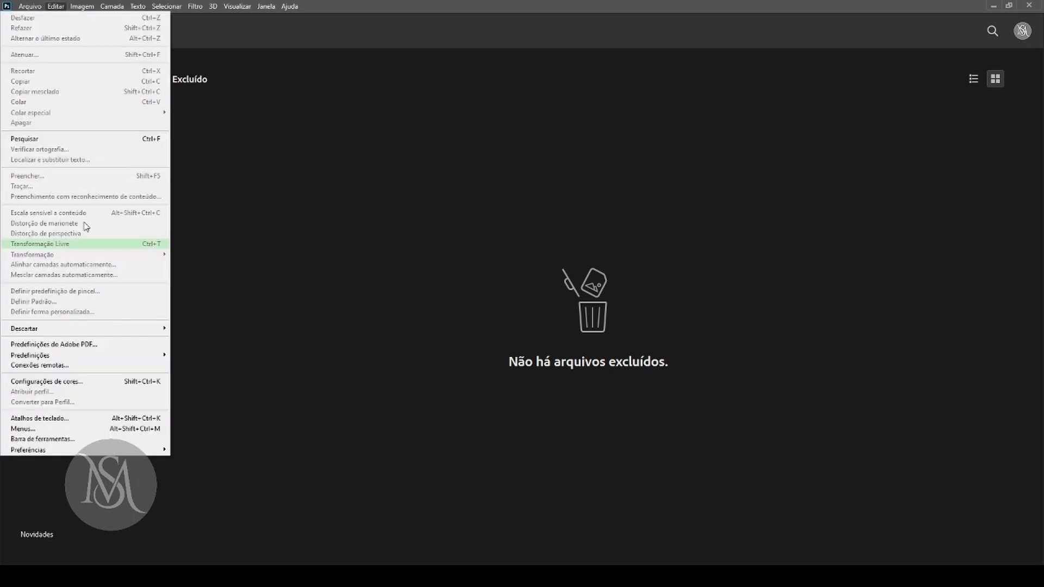
{"action": "left_click", "coordinate": [119, 430]}
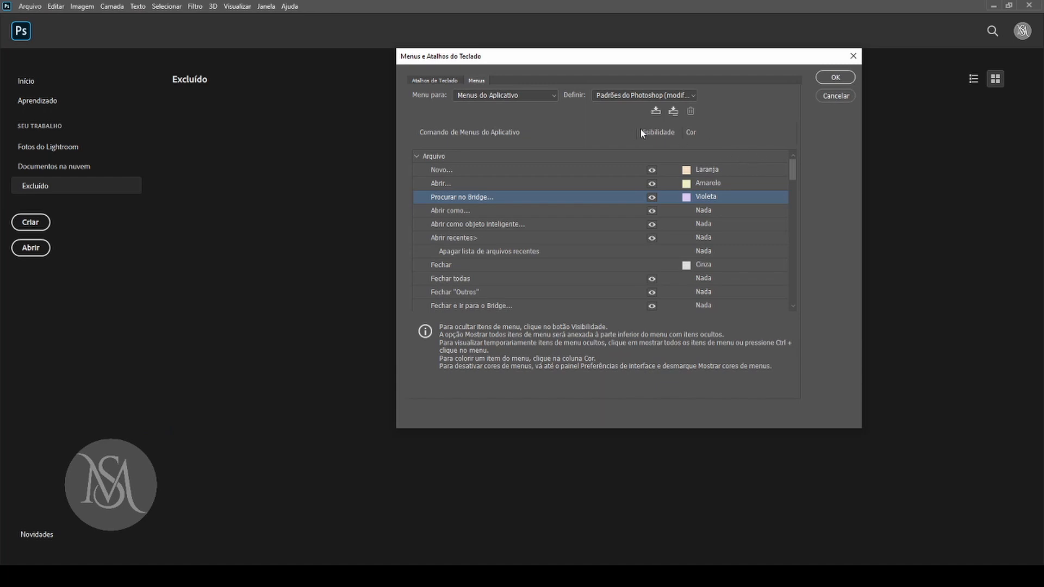
{"action": "left_click_drag", "start_coordinate": [793, 164], "coordinate": [798, 309]}
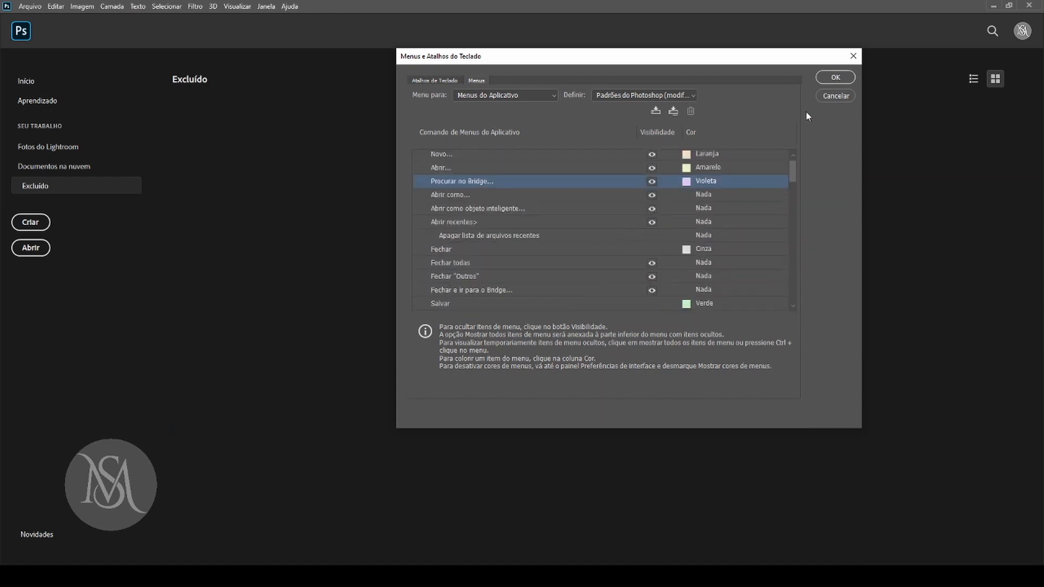
{"action": "left_click", "coordinate": [438, 82]}
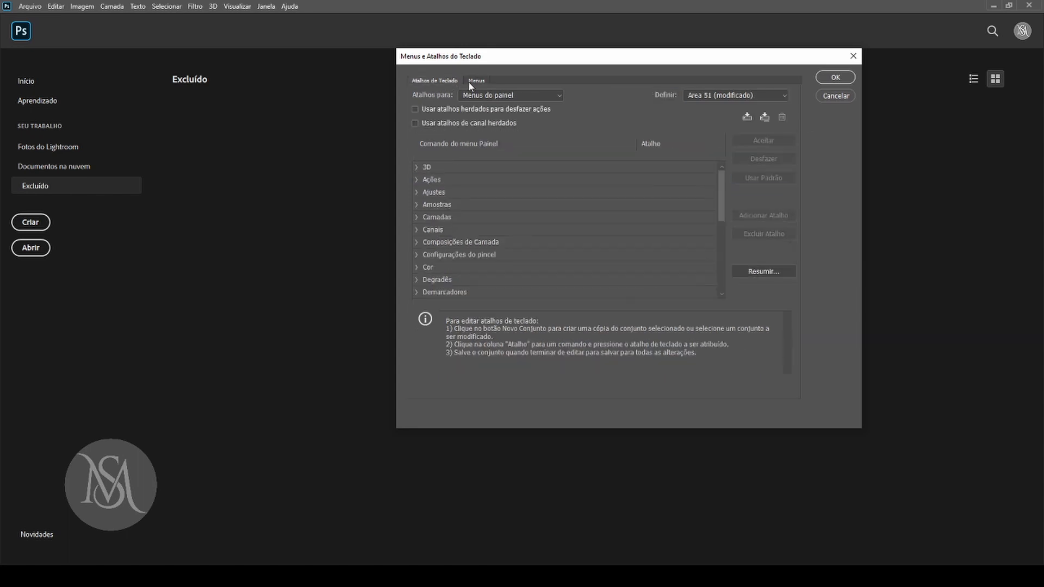
{"action": "left_click", "coordinate": [470, 81]}
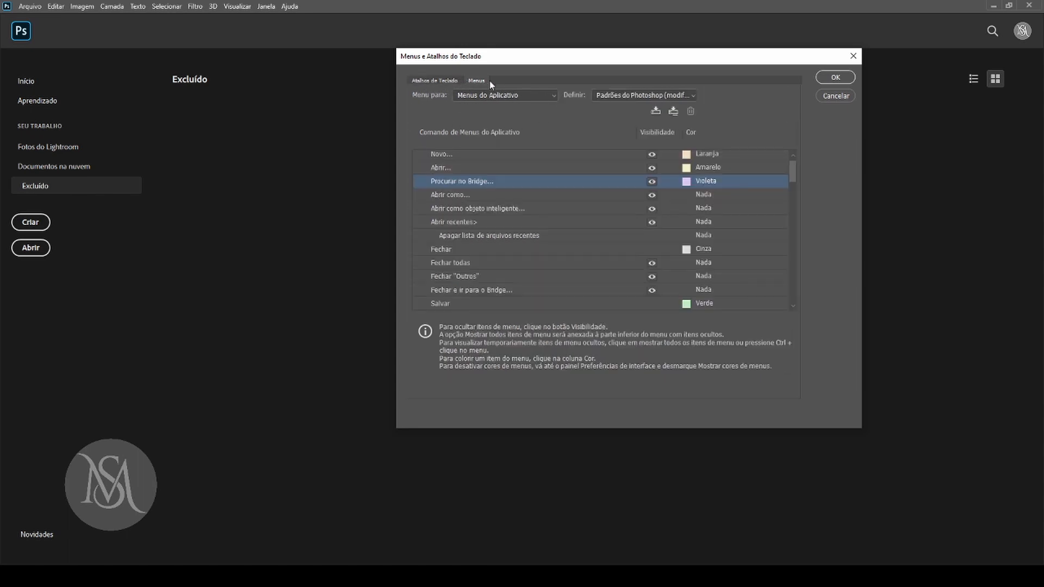
{"action": "left_click", "coordinate": [438, 82]}
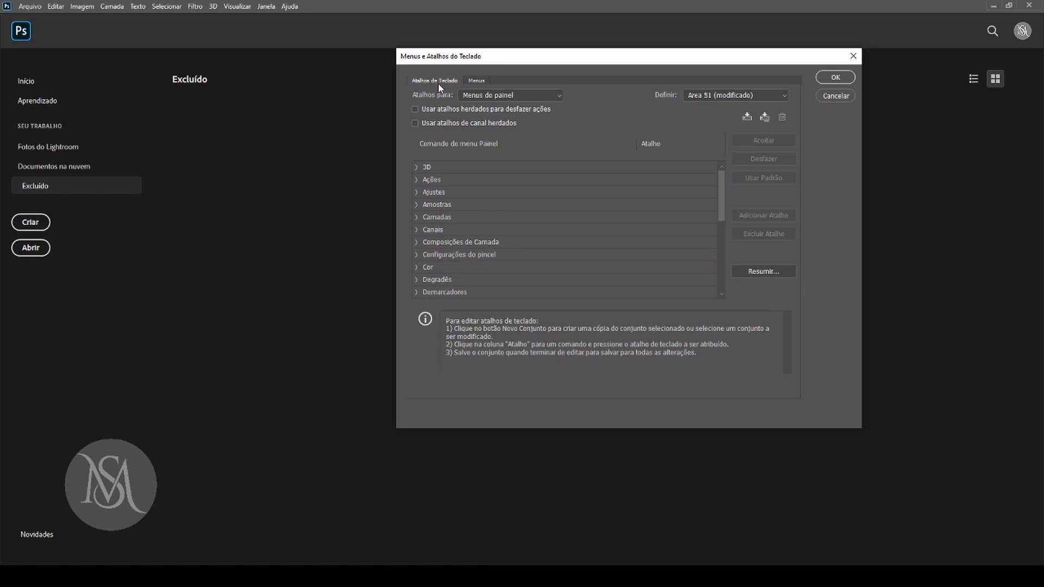
{"action": "left_click", "coordinate": [489, 82]}
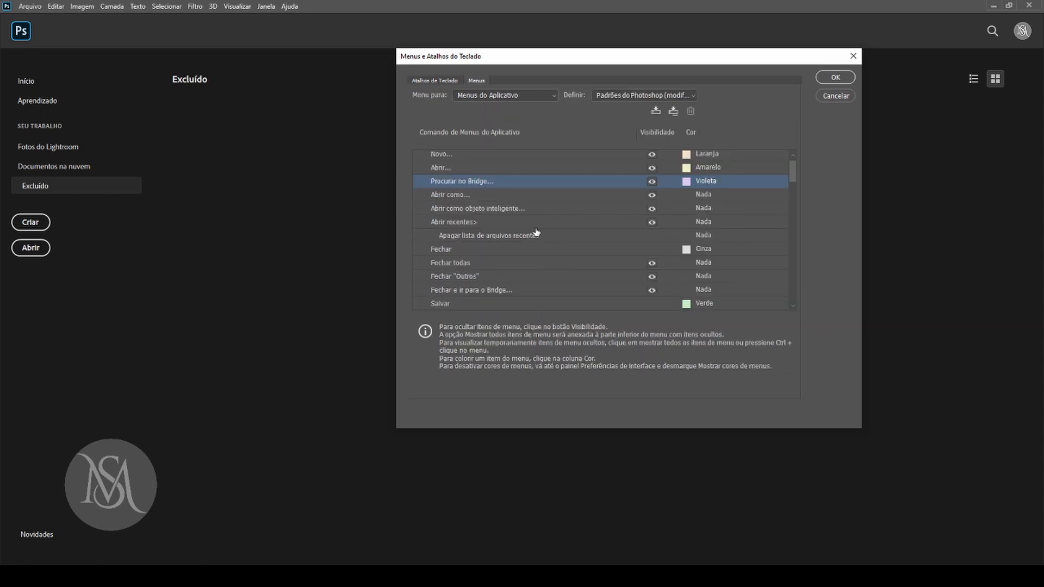
Examine the panel groups under Menus do painel in the menu settings, and accept and close the dialog.
{"action": "left_click", "coordinate": [527, 95]}
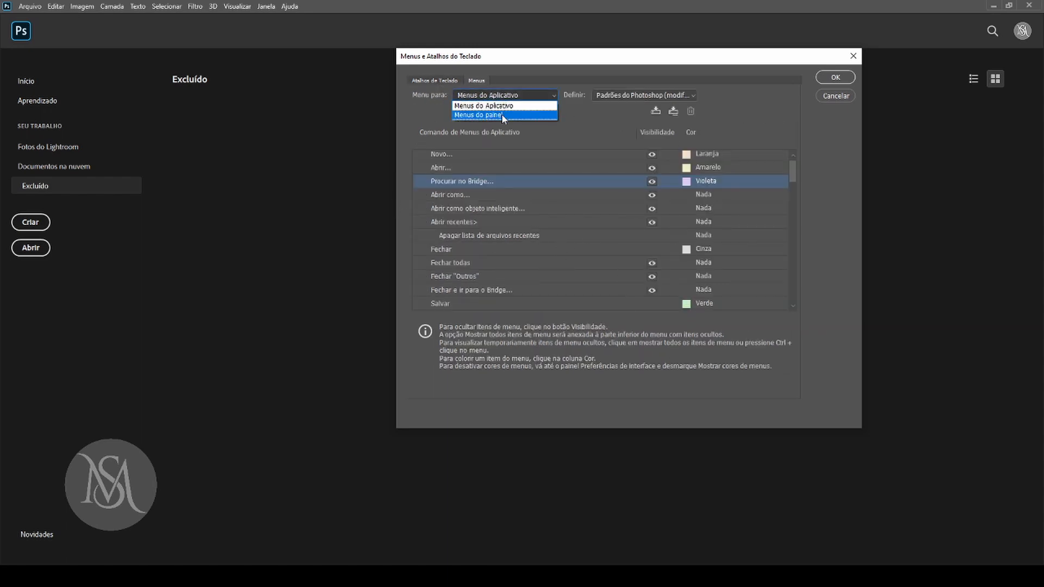
{"action": "left_click", "coordinate": [481, 112]}
{"action": "left_click_drag", "start_coordinate": [792, 182], "coordinate": [730, 319]}
{"action": "left_click", "coordinate": [417, 304]}
{"action": "left_click", "coordinate": [416, 278]}
{"action": "left_click", "coordinate": [417, 264]}
{"action": "left_click", "coordinate": [417, 250]}
{"action": "left_click", "coordinate": [416, 236]}
{"action": "left_click", "coordinate": [416, 223]}
{"action": "left_click", "coordinate": [417, 209]}
{"action": "mouse_move", "coordinate": [792, 180]}
{"action": "left_mouse_down"}
{"action": "mouse_move", "coordinate": [800, 301]}
{"action": "mouse_move", "coordinate": [794, 138]}
{"action": "left_mouse_up"}
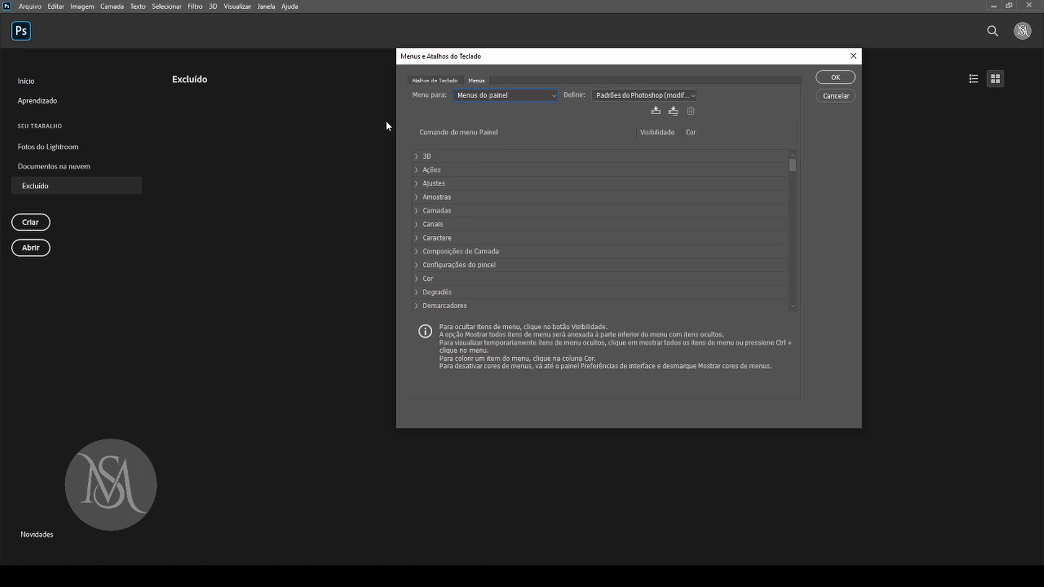
{"action": "left_click", "coordinate": [835, 77]}
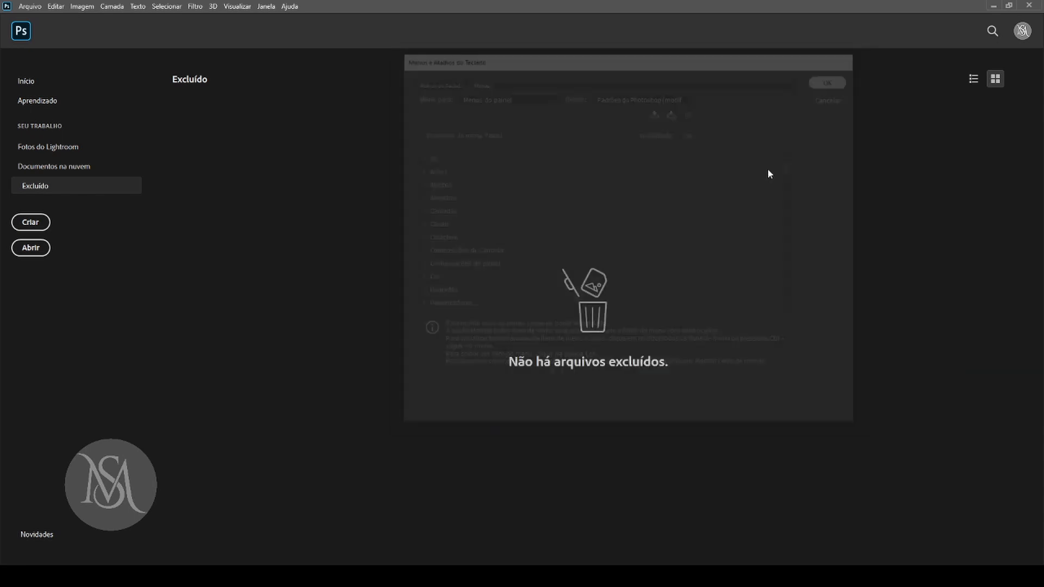
{"action": "left_click", "coordinate": [38, 6]}
{"action": "left_click", "coordinate": [492, 233]}
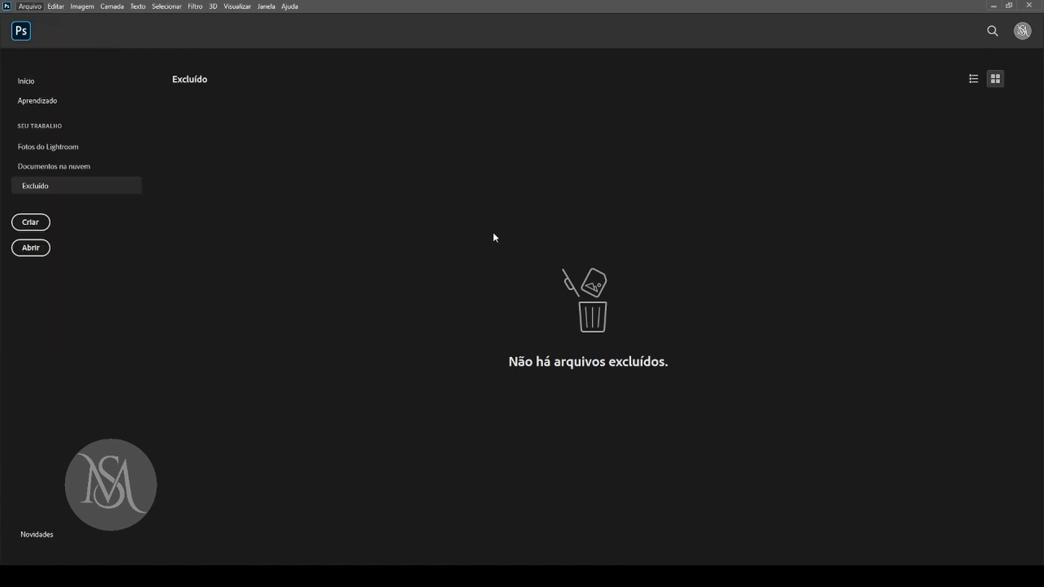
Search the computer for bridge and look through the installed Adobe programs.
{"action": "key", "text": "super"}
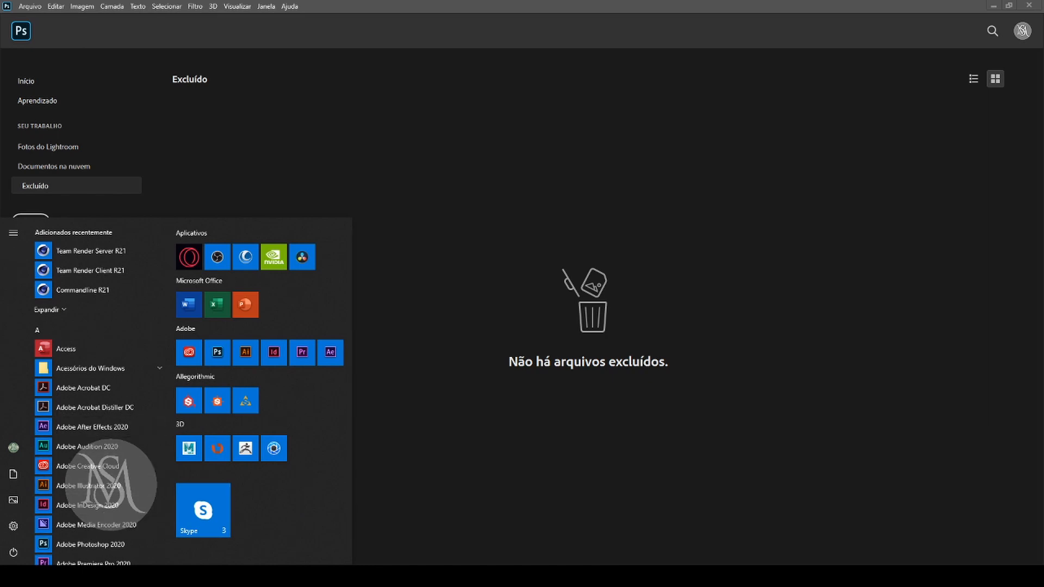
{"action": "type", "text": "bridge"}
{"action": "left_click", "coordinate": [664, 155]}
{"action": "left_click", "coordinate": [912, 577]}
{"action": "left_click", "coordinate": [912, 576]}
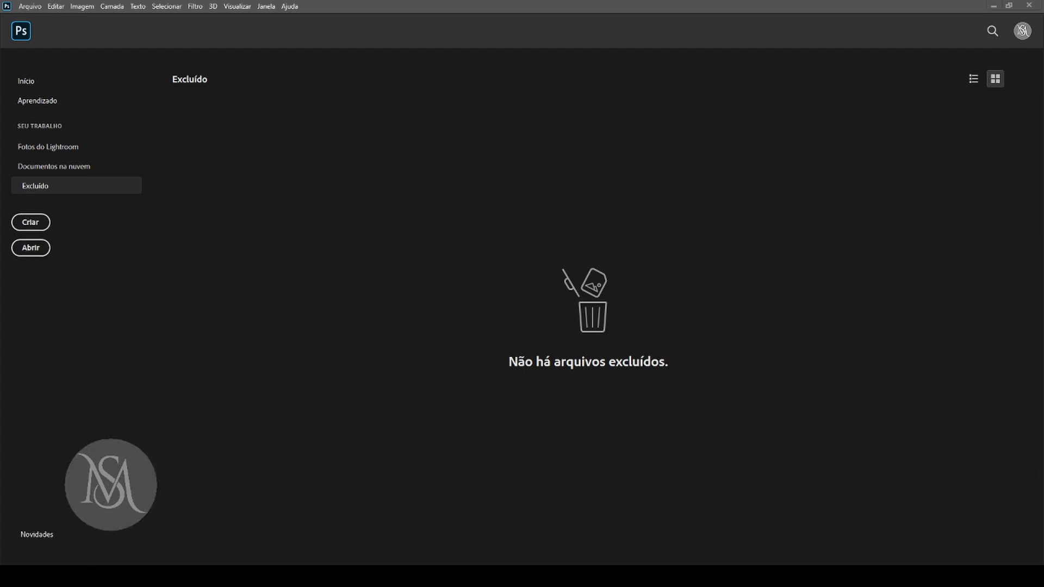
{"action": "left_click", "coordinate": [12, 575]}
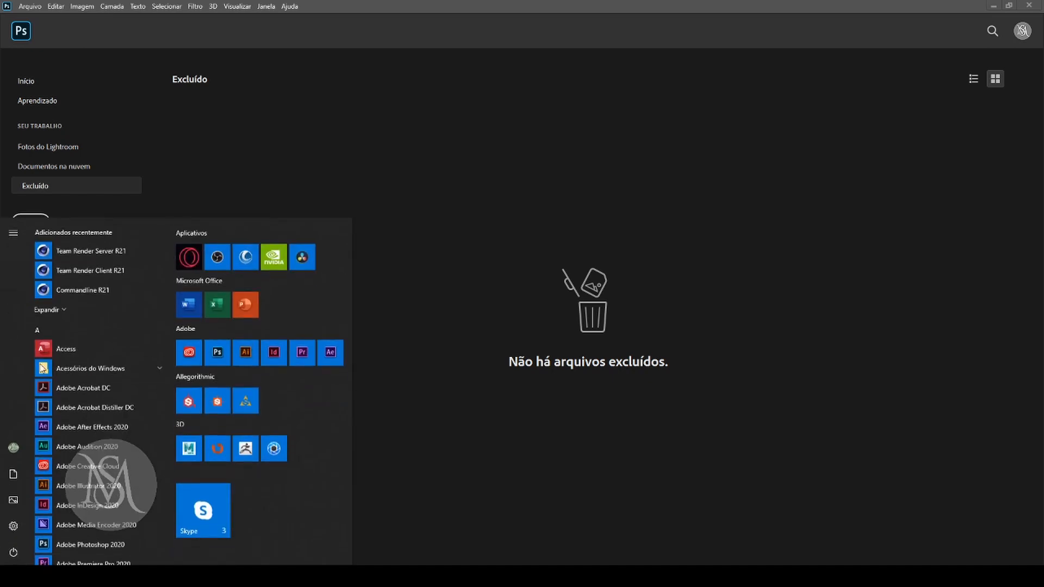
{"action": "left_click", "coordinate": [68, 448]}
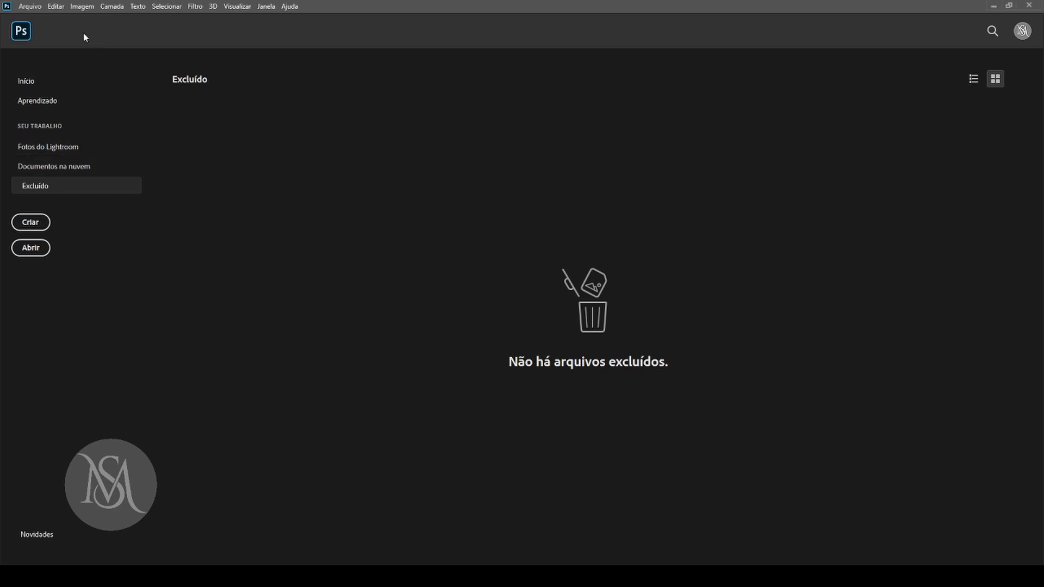
Open the Novo documento dialog and reposition it slightly.
{"action": "left_click", "coordinate": [32, 6]}
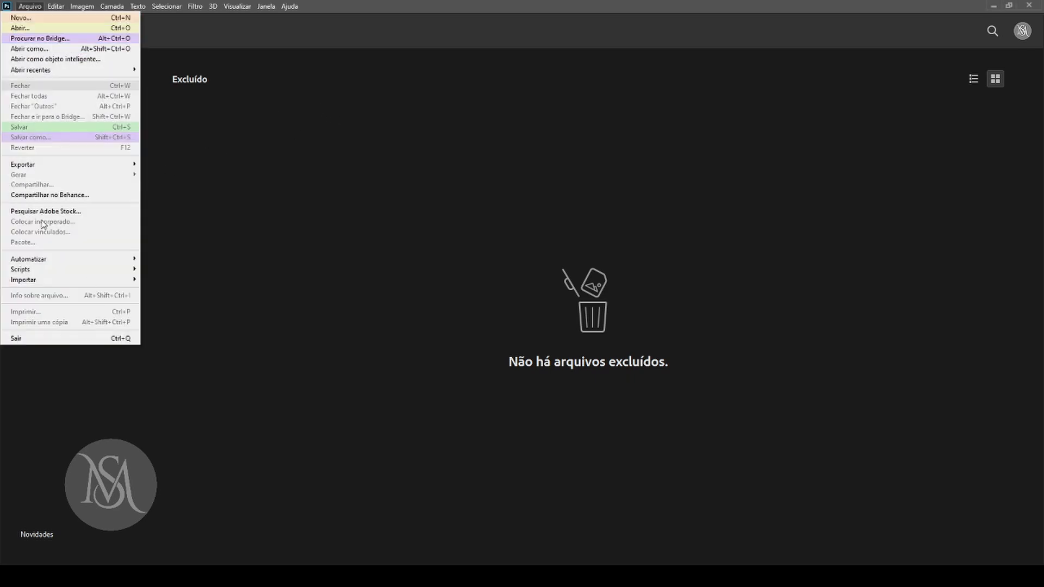
{"action": "mouse_move", "coordinate": [55, 6]}
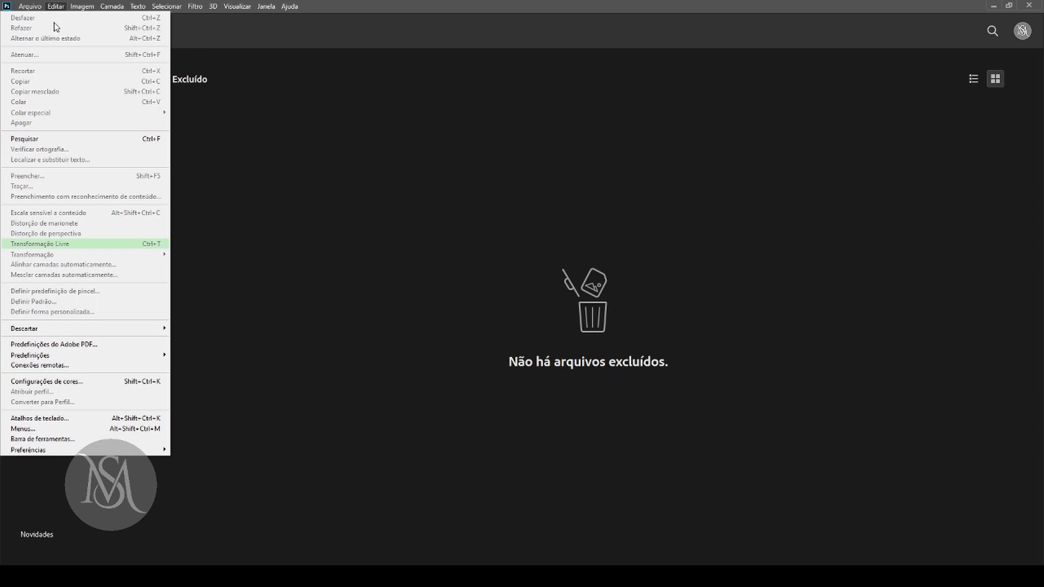
{"action": "left_click", "coordinate": [265, 237]}
{"action": "left_click", "coordinate": [29, 7]}
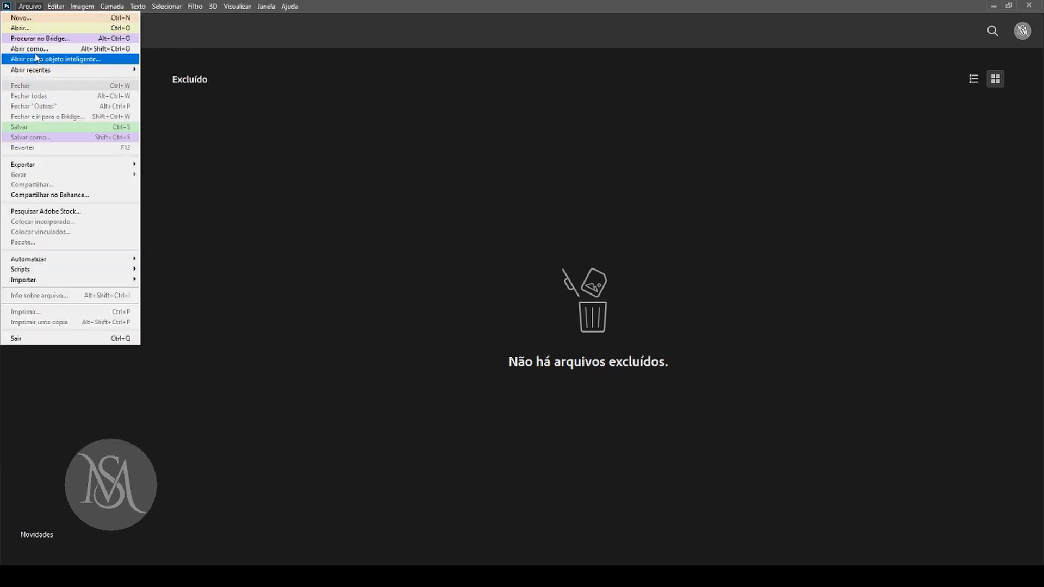
{"action": "left_click", "coordinate": [22, 17]}
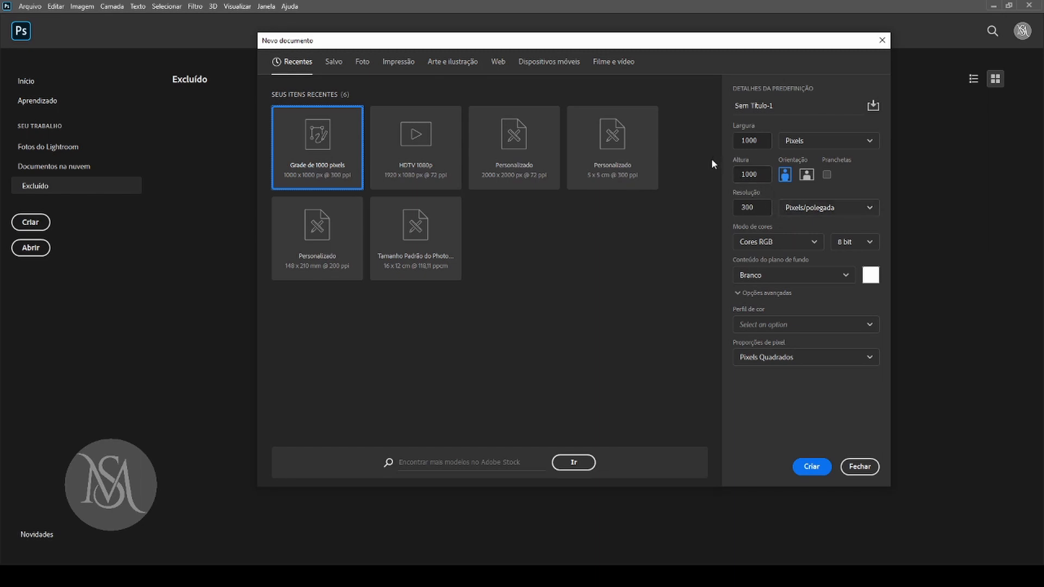
{"action": "left_click_drag", "start_coordinate": [639, 47], "coordinate": [610, 47]}
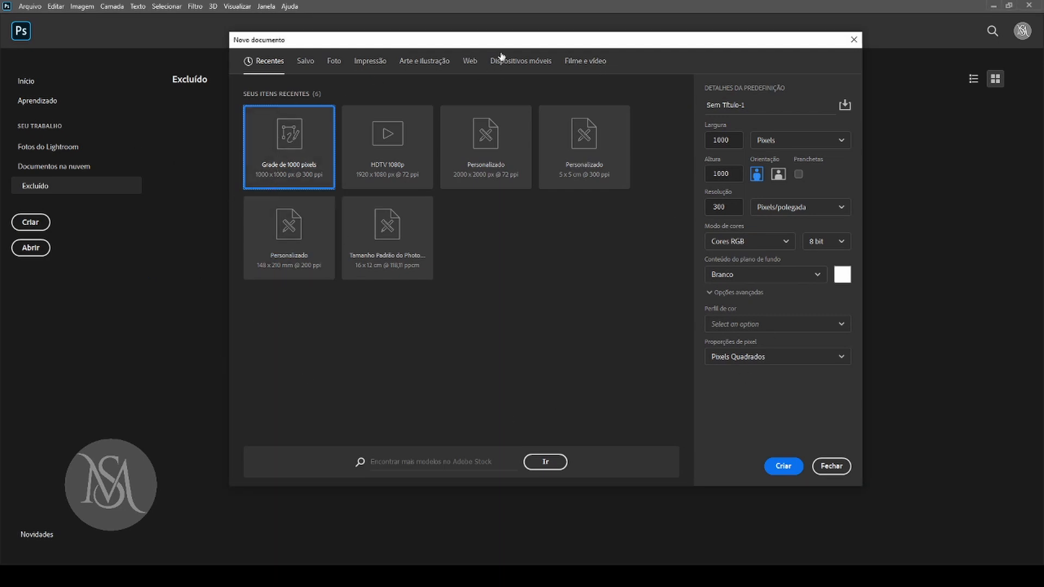
Look through the Impressão, Arte e ilustração, Web, Dispositivos móveis and Filme e vídeo presets, and return to Recentes.
{"action": "left_click", "coordinate": [364, 63]}
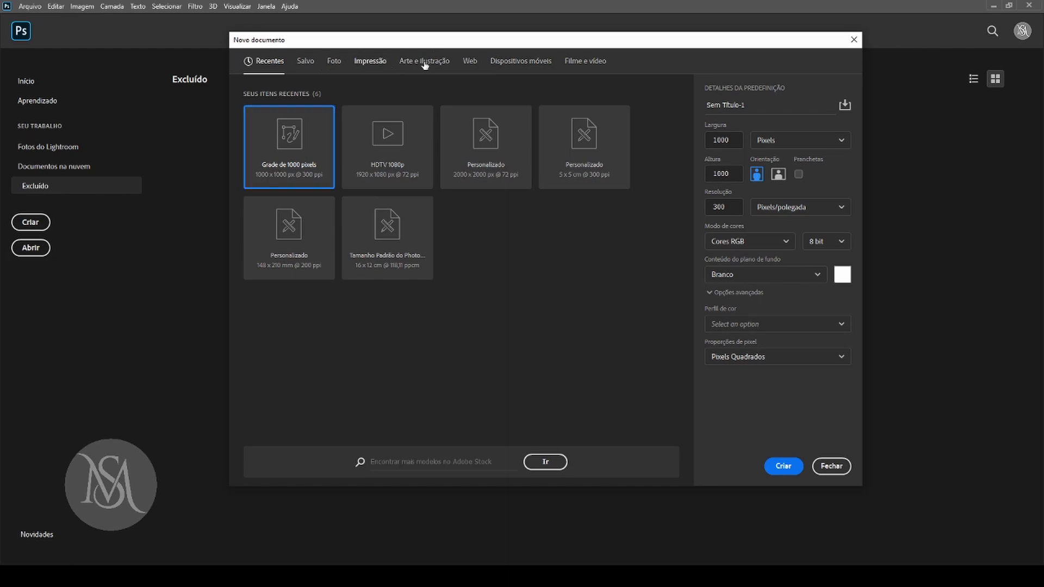
{"action": "left_click", "coordinate": [423, 63]}
{"action": "left_click", "coordinate": [468, 63]}
{"action": "left_click", "coordinate": [520, 62]}
{"action": "left_click", "coordinate": [581, 62]}
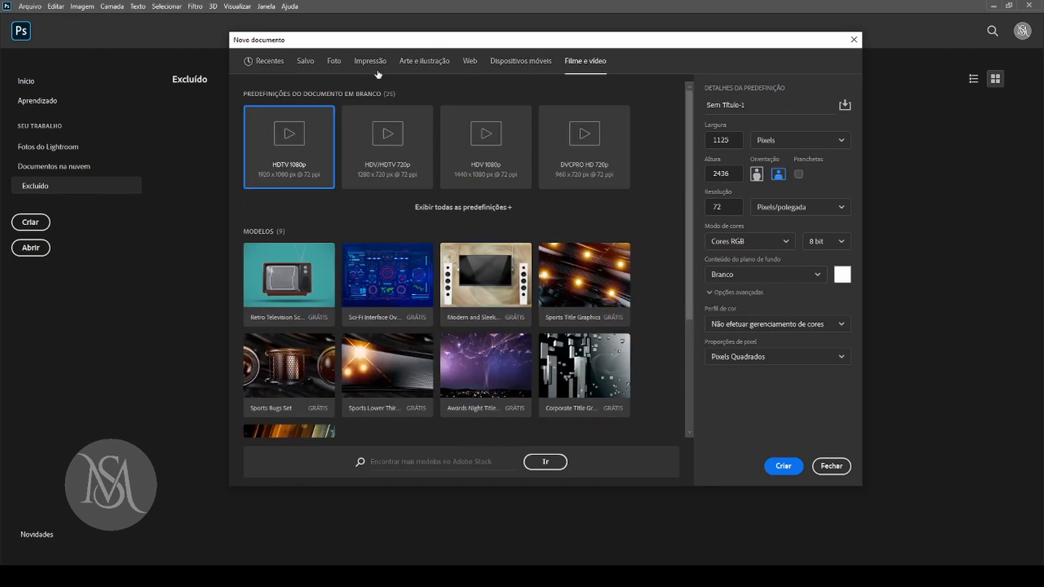
{"action": "left_click", "coordinate": [269, 62]}
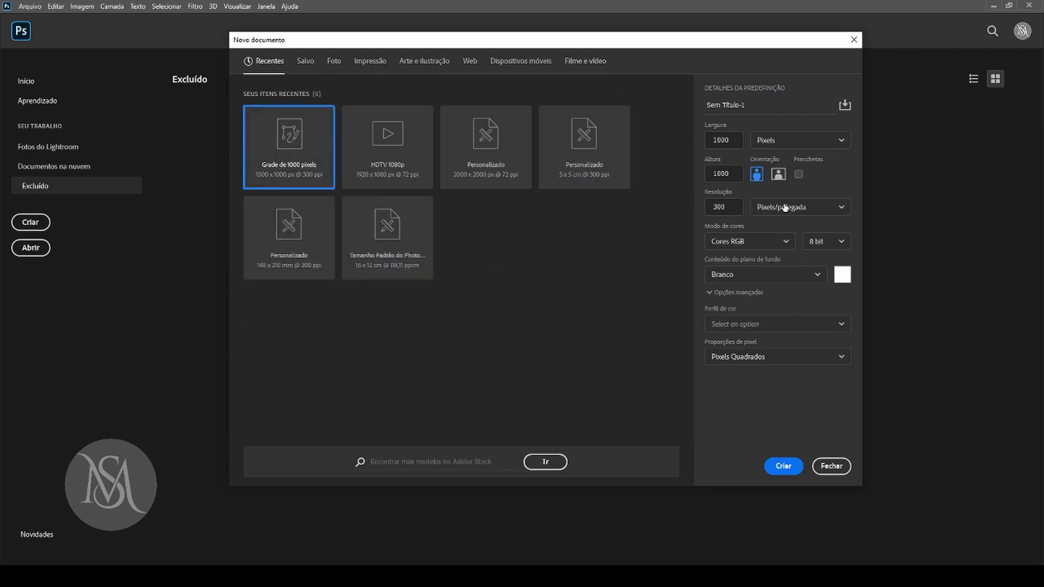
Name the new document Interface 2 and set its resolution to 72 pixels/polegada.
{"action": "left_click", "coordinate": [755, 108]}
{"action": "left_click_drag", "start_coordinate": [755, 107], "coordinate": [633, 106]}
{"action": "type", "text": "interface 2"}
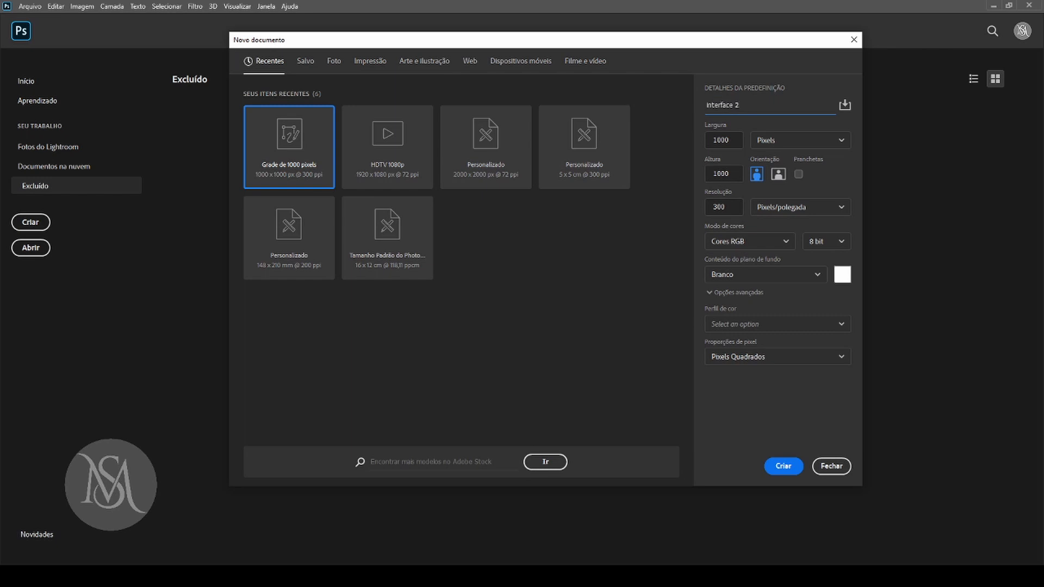
{"action": "type", "text": "I"}
{"action": "left_click", "coordinate": [729, 207]}
{"action": "type", "text": "72"}
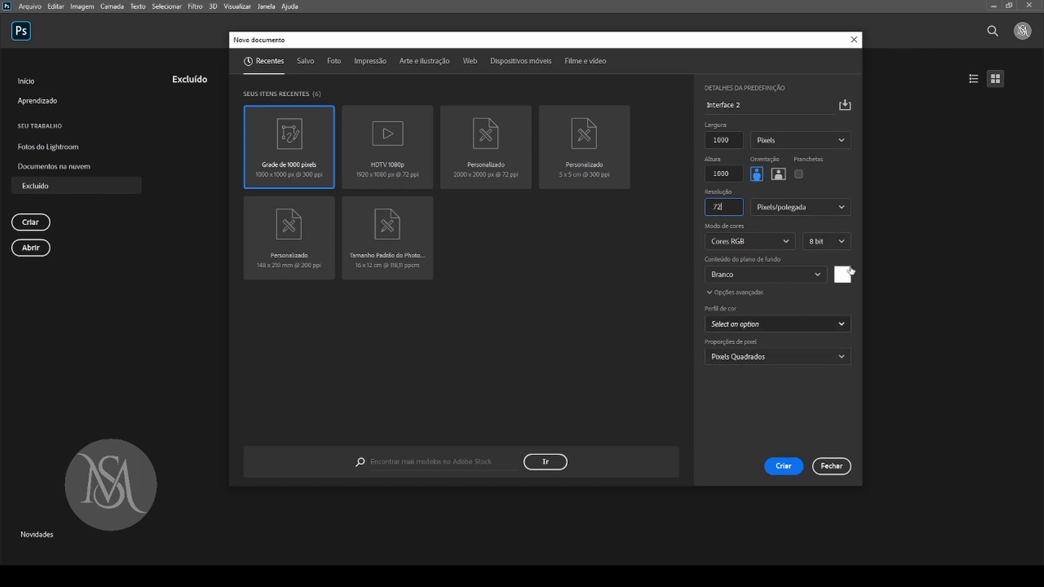
Review the bit depth choices and the advanced options for color profile and pixel proportions, keeping 8 bit and Pixels Quadrados.
{"action": "left_click", "coordinate": [843, 242]}
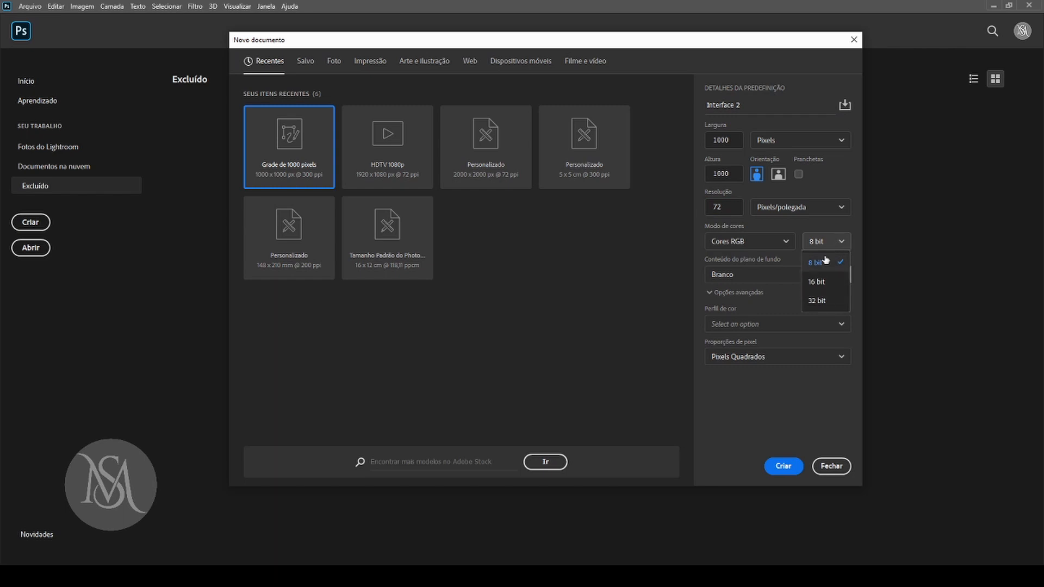
{"action": "left_click", "coordinate": [831, 244]}
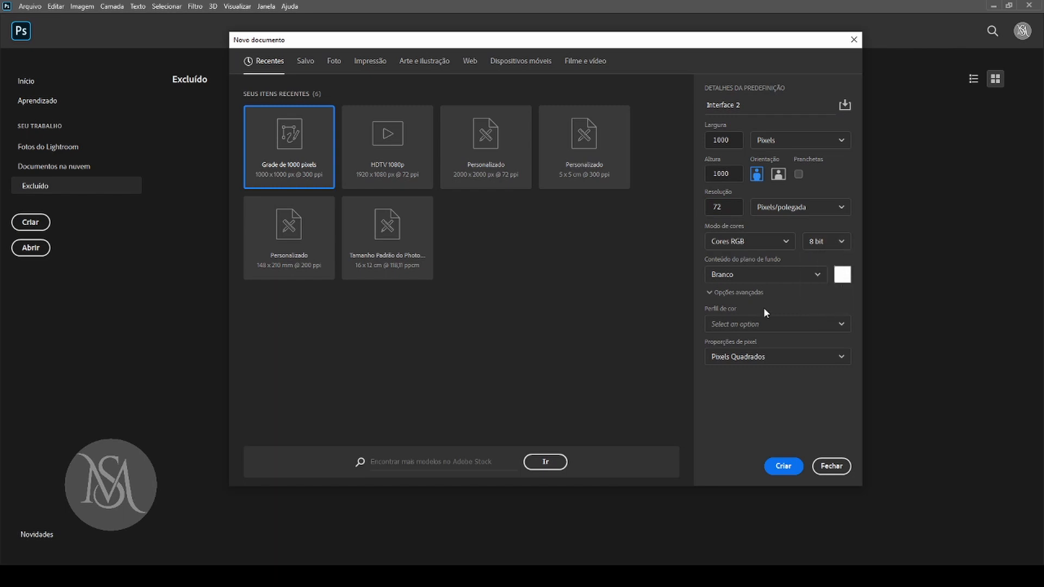
{"action": "left_click", "coordinate": [728, 292]}
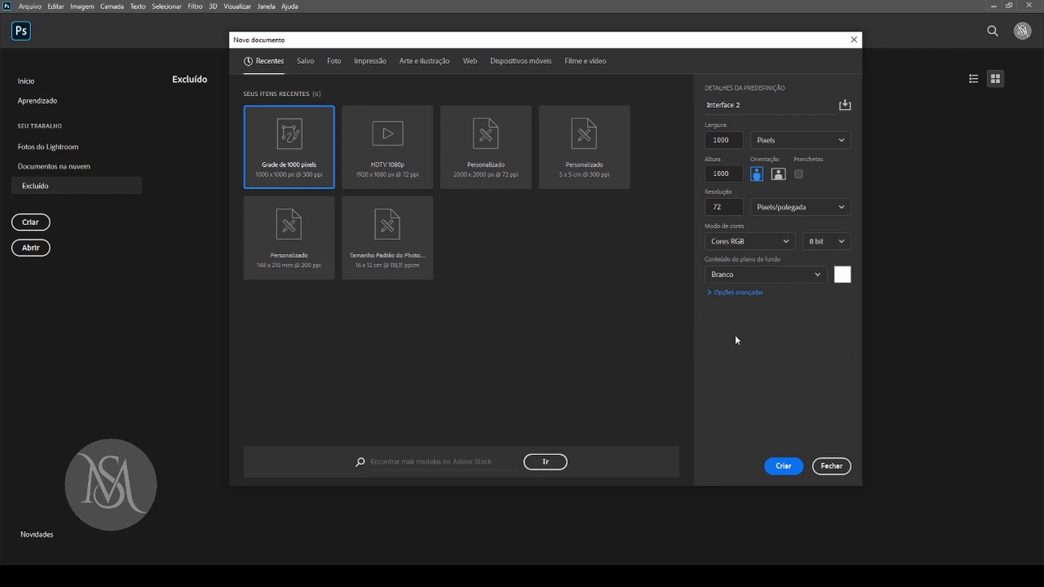
{"action": "left_click", "coordinate": [707, 295]}
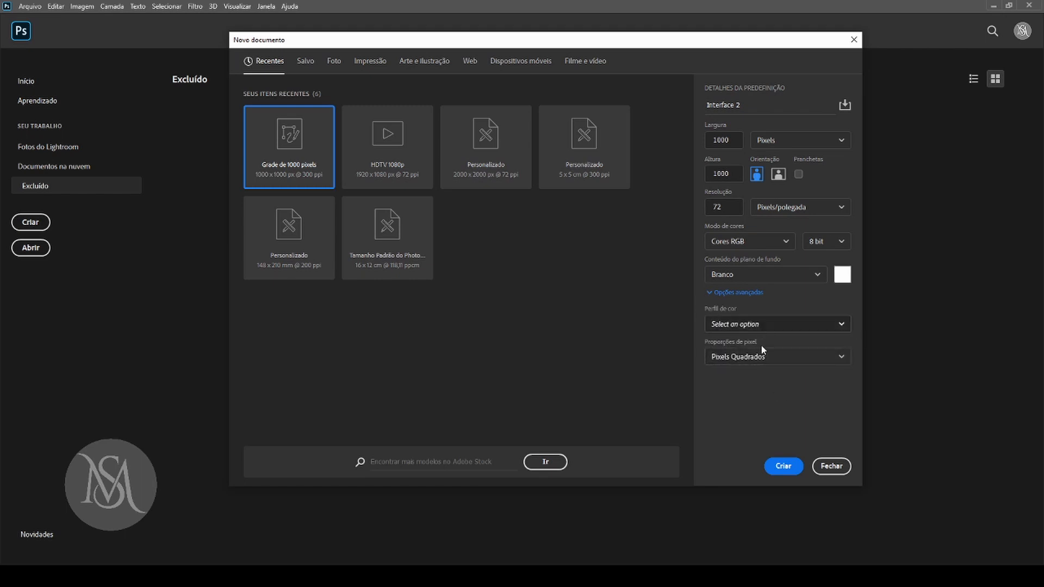
{"action": "left_click", "coordinate": [835, 325]}
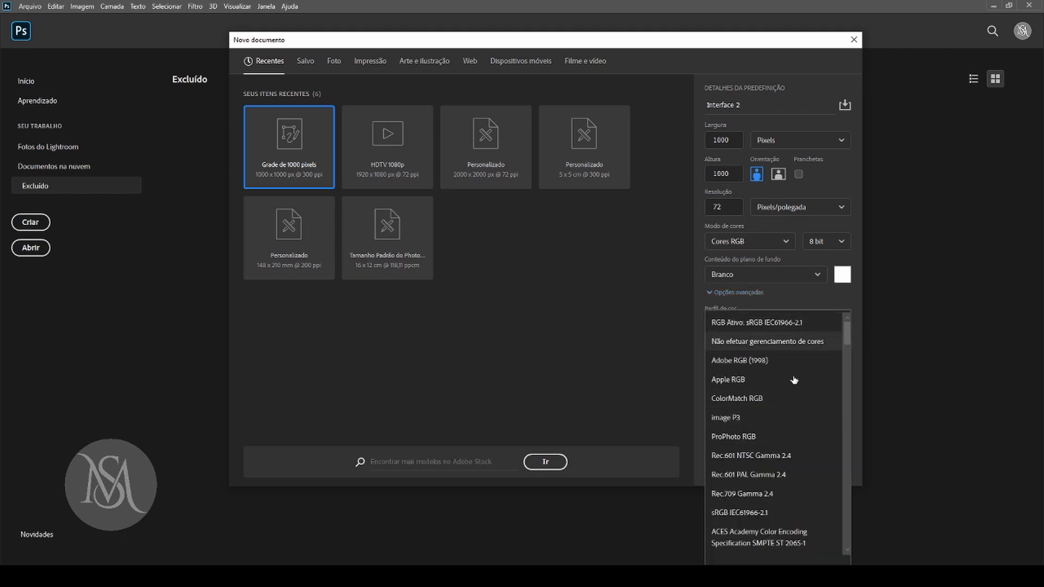
{"action": "left_click", "coordinate": [731, 292]}
{"action": "left_click", "coordinate": [721, 294]}
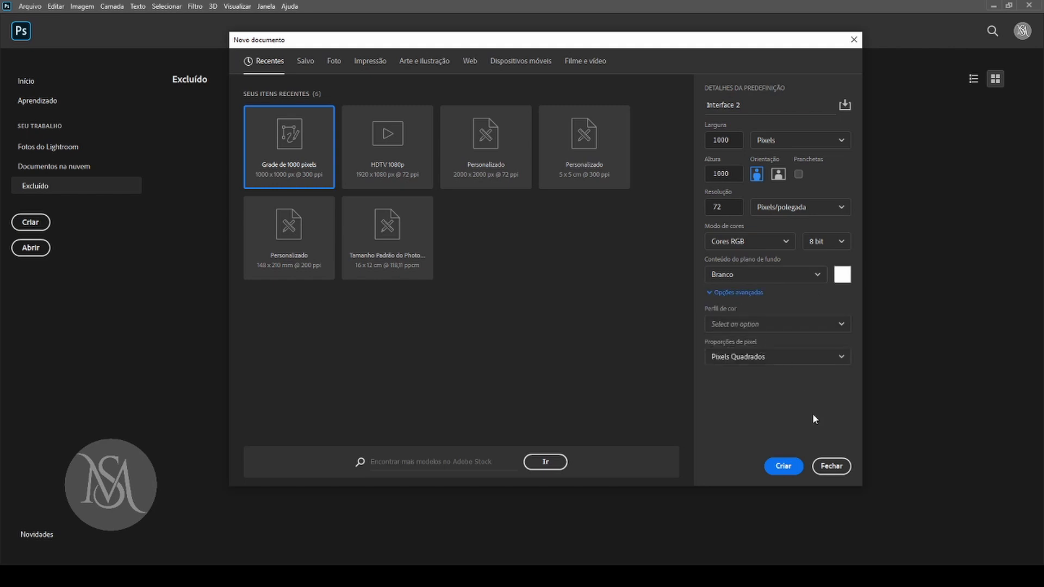
{"action": "left_click", "coordinate": [788, 361]}
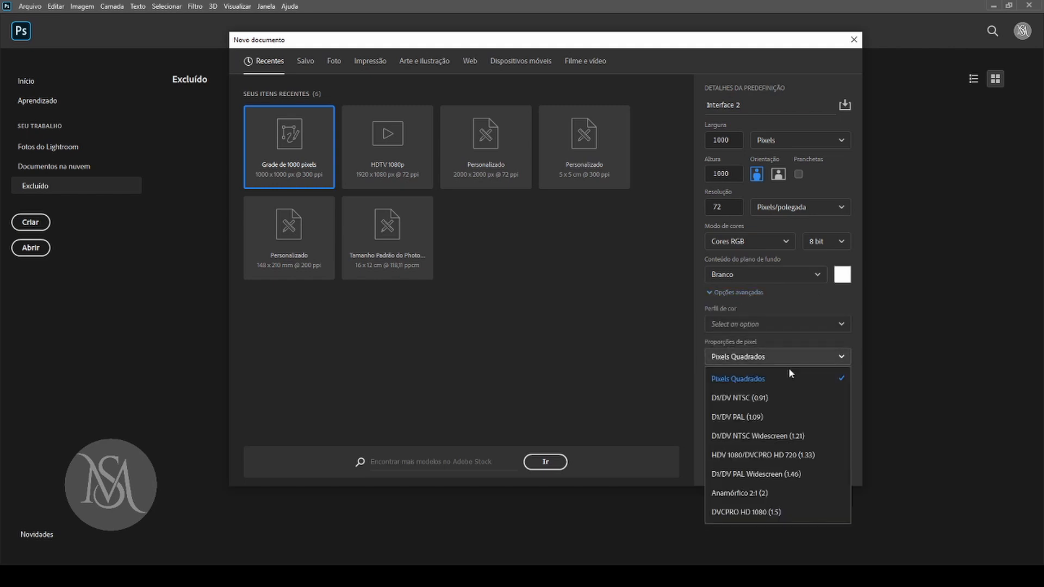
{"action": "left_click", "coordinate": [781, 381]}
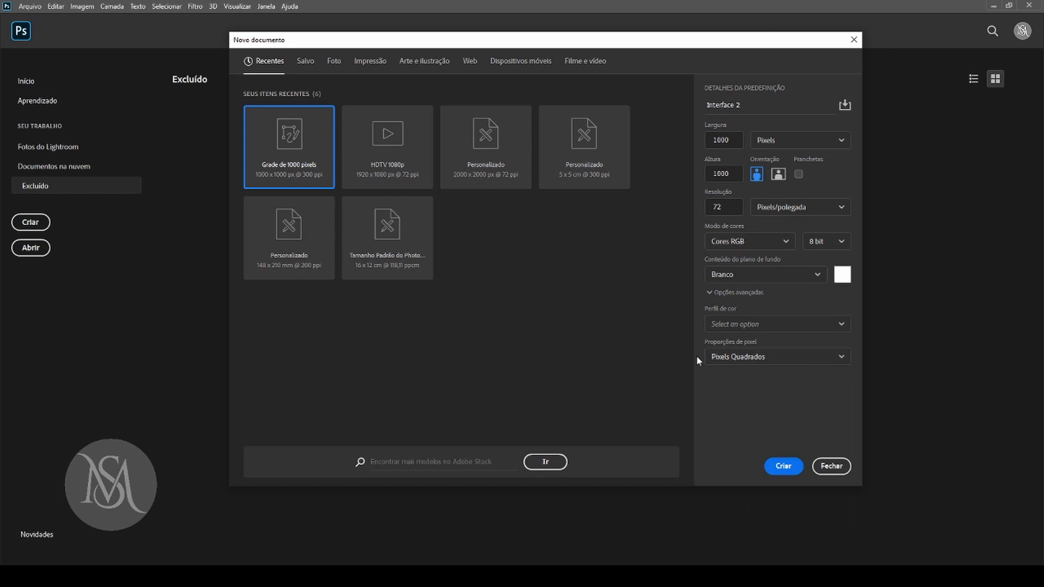
Create the Interface 2 document and move its floating window toward the middle of the workspace.
{"action": "left_click", "coordinate": [783, 466]}
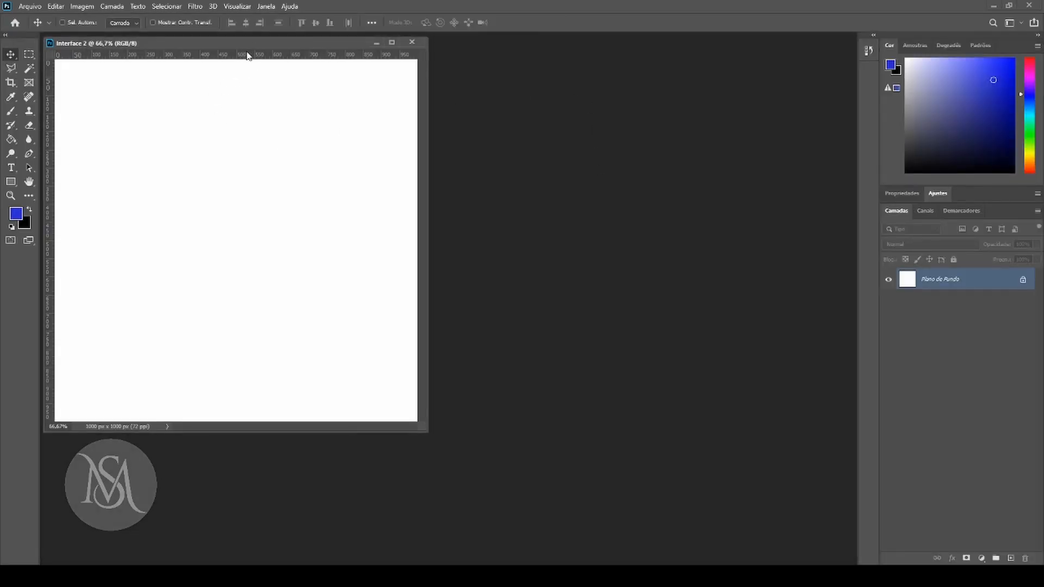
{"action": "left_click_drag", "start_coordinate": [279, 49], "coordinate": [615, 83]}
Enable Abrir documentos como guias in the Área de Trabalho preferences and apply the change.
{"action": "left_click", "coordinate": [55, 6]}
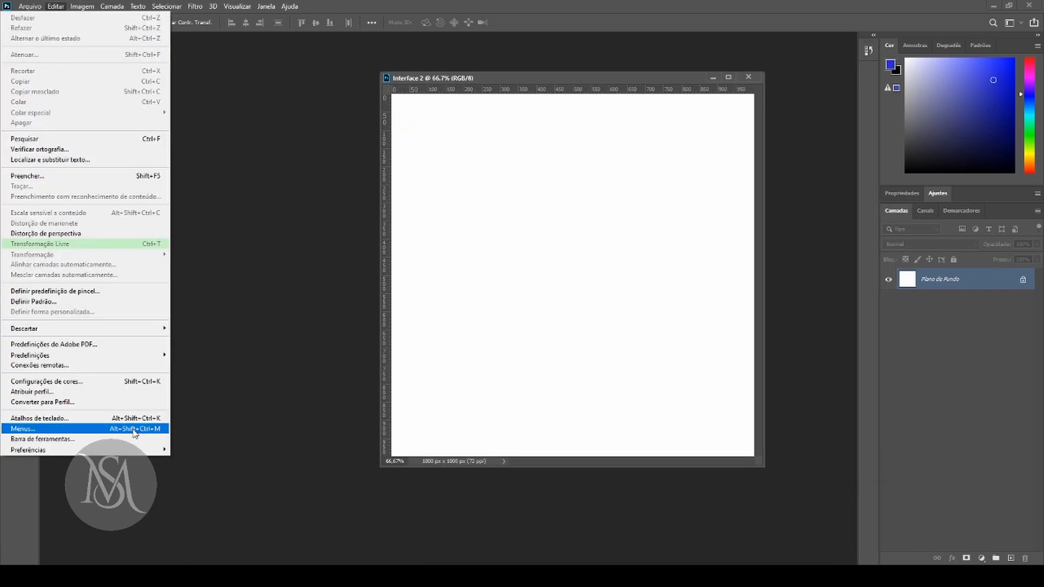
{"action": "mouse_move", "coordinate": [142, 449]}
{"action": "left_click", "coordinate": [216, 252]}
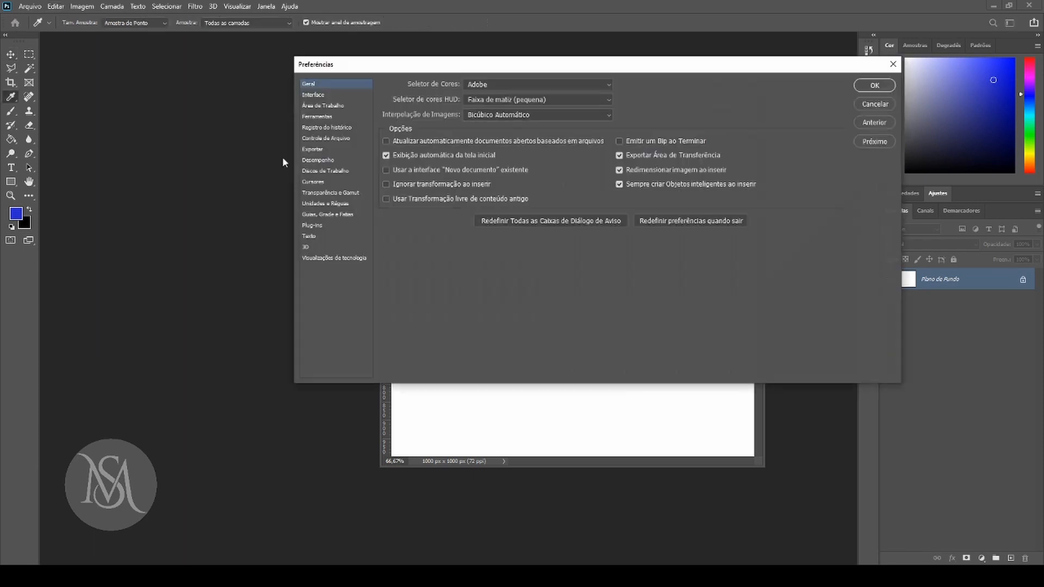
{"action": "left_click", "coordinate": [320, 106]}
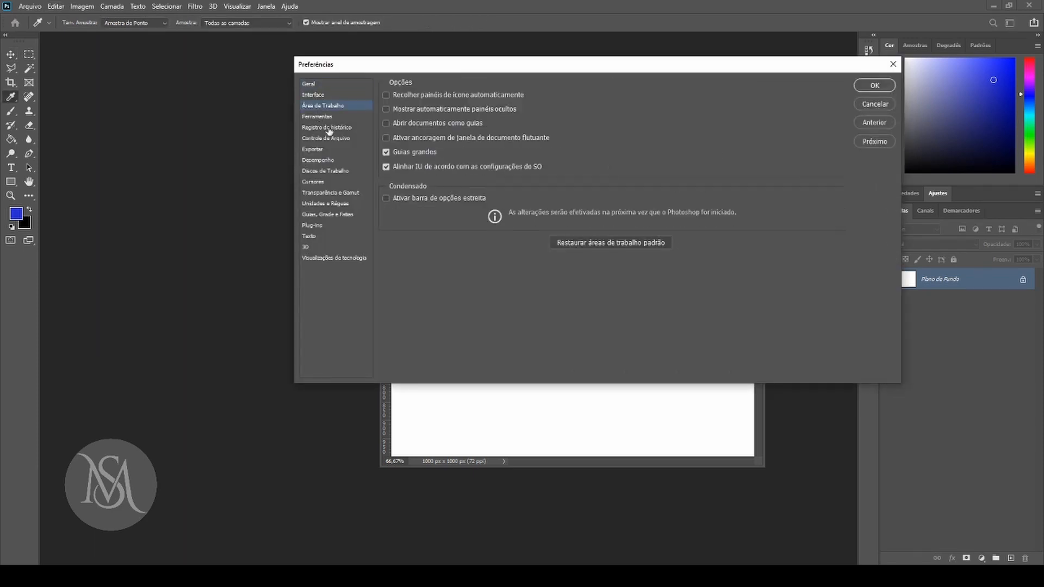
{"action": "left_click", "coordinate": [392, 124]}
{"action": "left_click", "coordinate": [874, 86]}
Close the Interface 2 document and create an untitled 1000 x 1000 pixel document at 300 pixels/polegada.
{"action": "left_click_drag", "start_coordinate": [473, 79], "coordinate": [306, 110]}
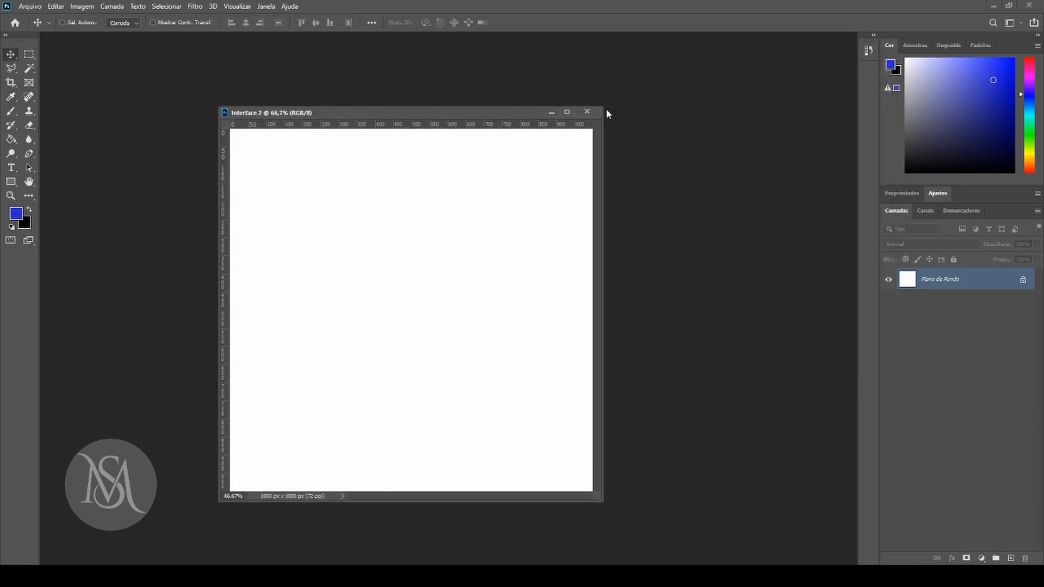
{"action": "left_click", "coordinate": [587, 111]}
{"action": "left_click", "coordinate": [29, 6]}
{"action": "left_click", "coordinate": [55, 18]}
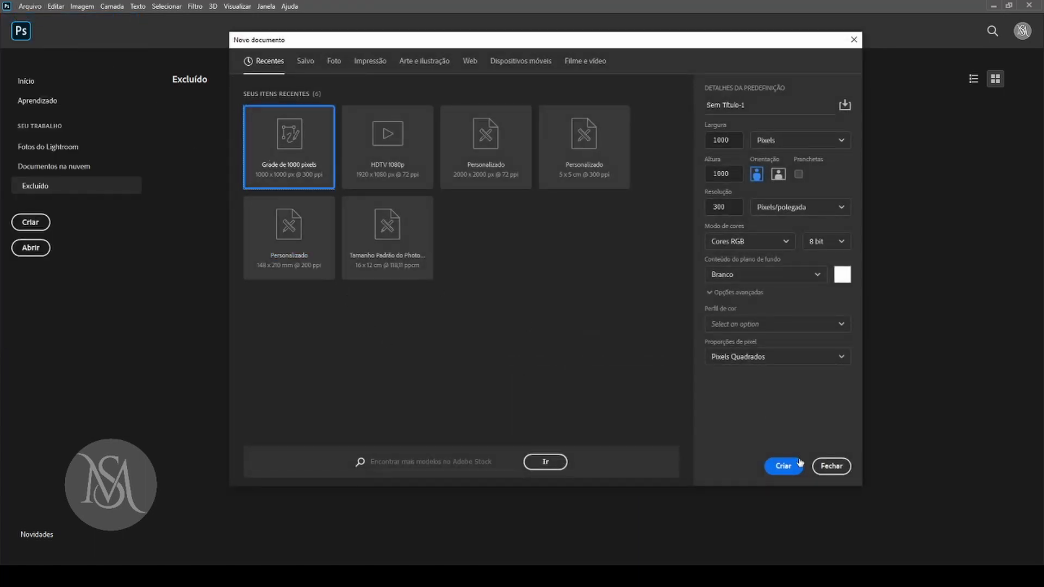
{"action": "left_click", "coordinate": [783, 466]}
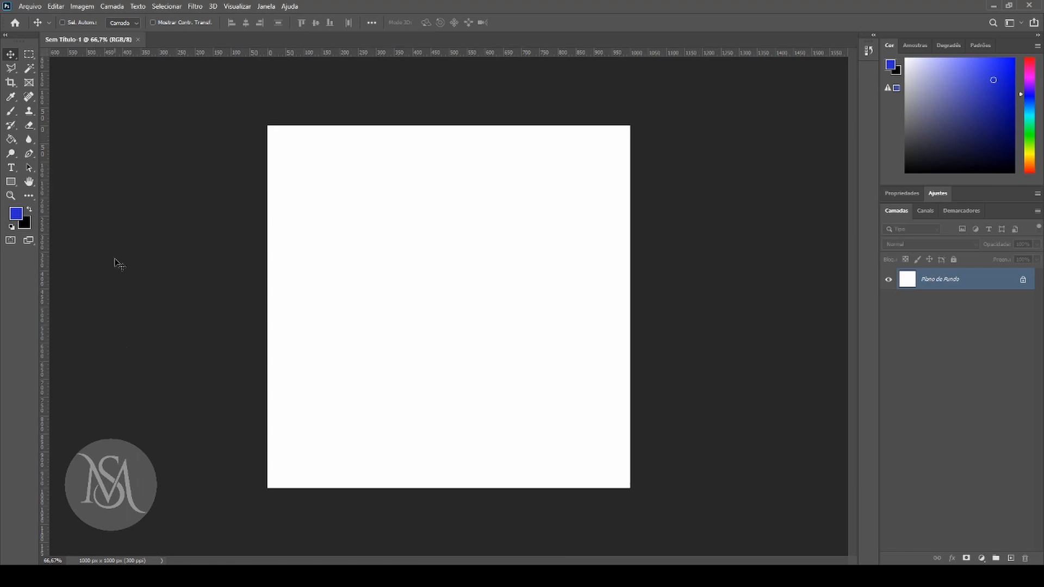
Undock the tabbed document into an enlarged floating window, and close the document.
{"action": "left_click_drag", "start_coordinate": [95, 40], "coordinate": [210, 105]}
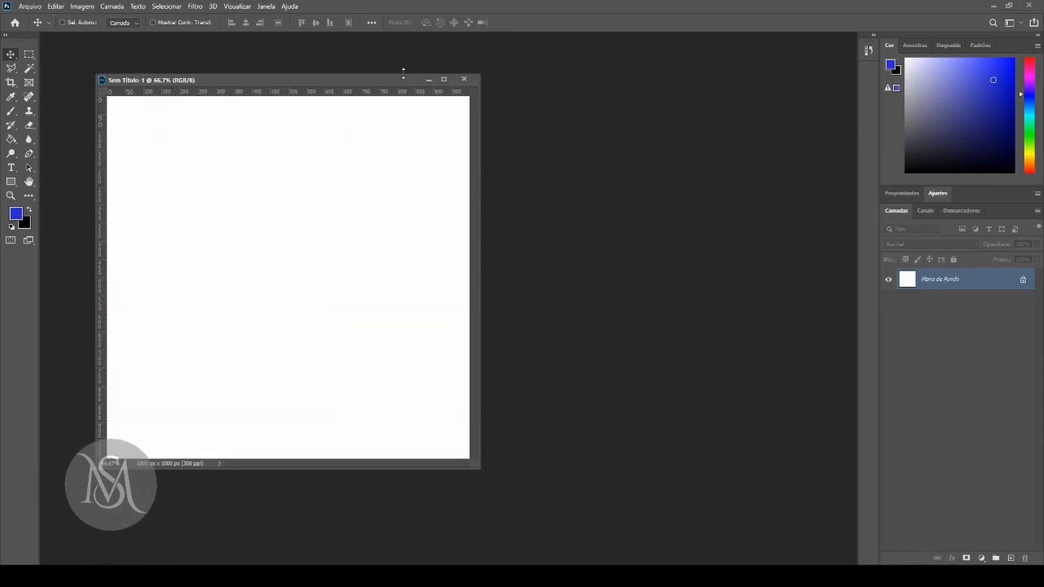
{"action": "left_click_drag", "start_coordinate": [479, 466], "coordinate": [546, 499]}
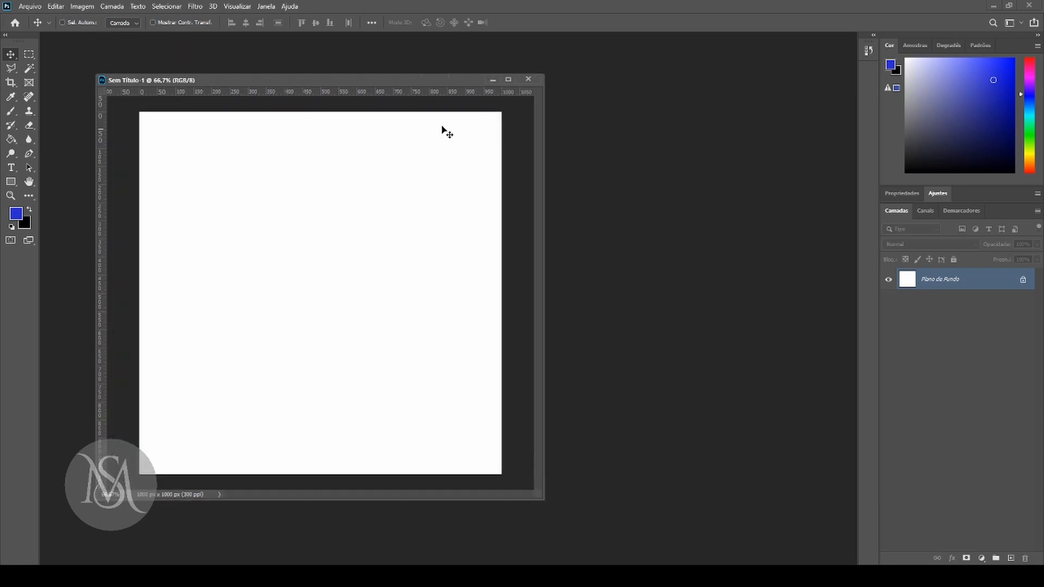
{"action": "left_click_drag", "start_coordinate": [339, 81], "coordinate": [299, 50]}
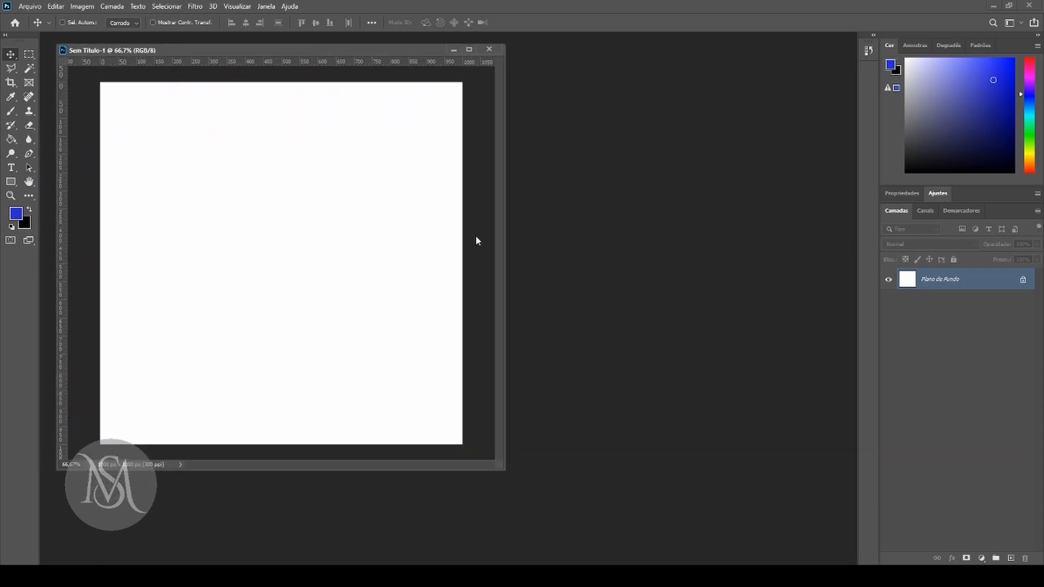
{"action": "left_click", "coordinate": [489, 50]}
Disable Abrir documentos como guias in the Área de Trabalho preferences and apply the change.
{"action": "left_click", "coordinate": [56, 6]}
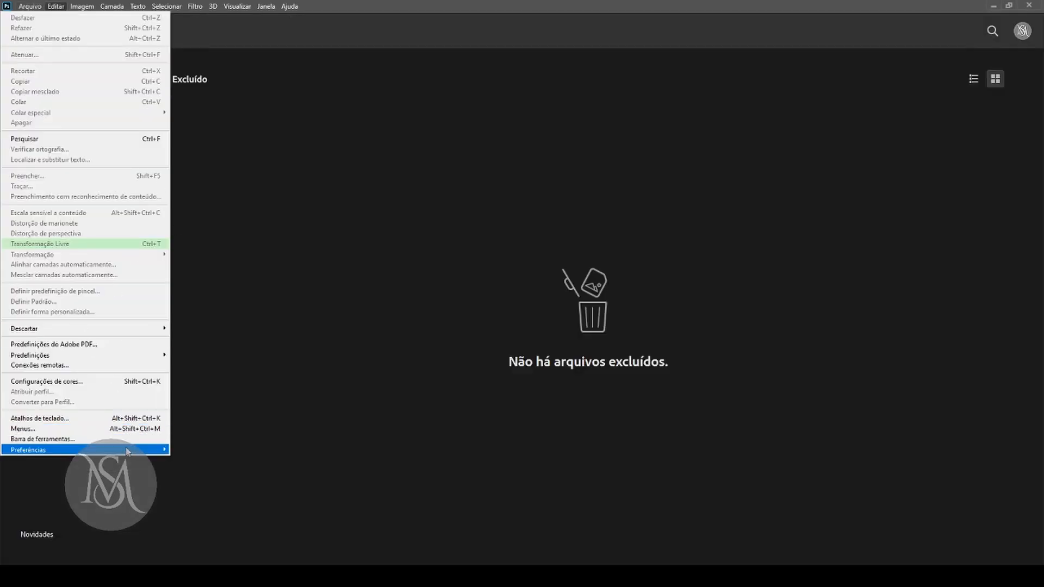
{"action": "mouse_move", "coordinate": [130, 450]}
{"action": "left_click", "coordinate": [216, 279]}
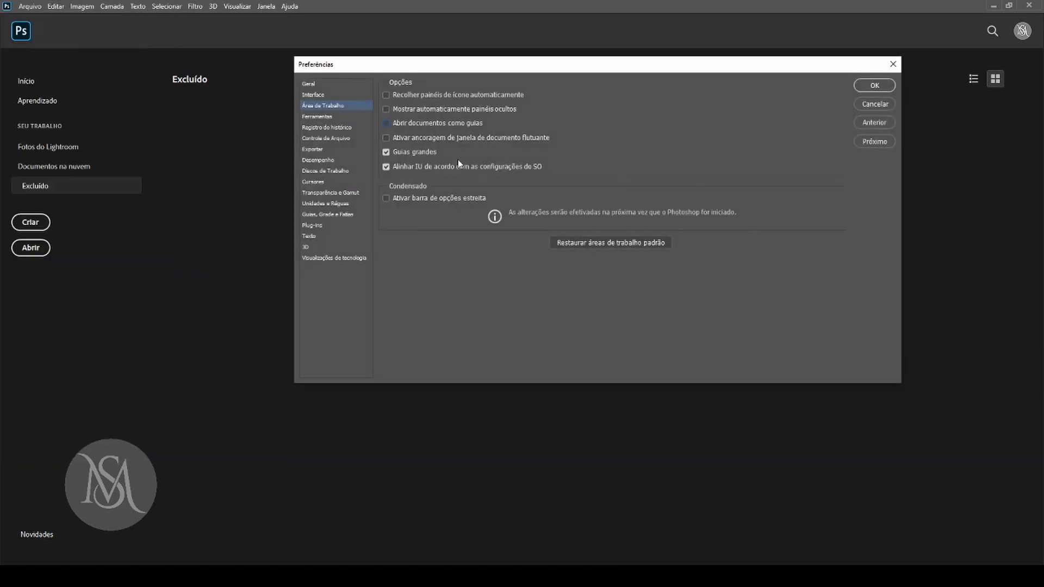
{"action": "left_click", "coordinate": [874, 86]}
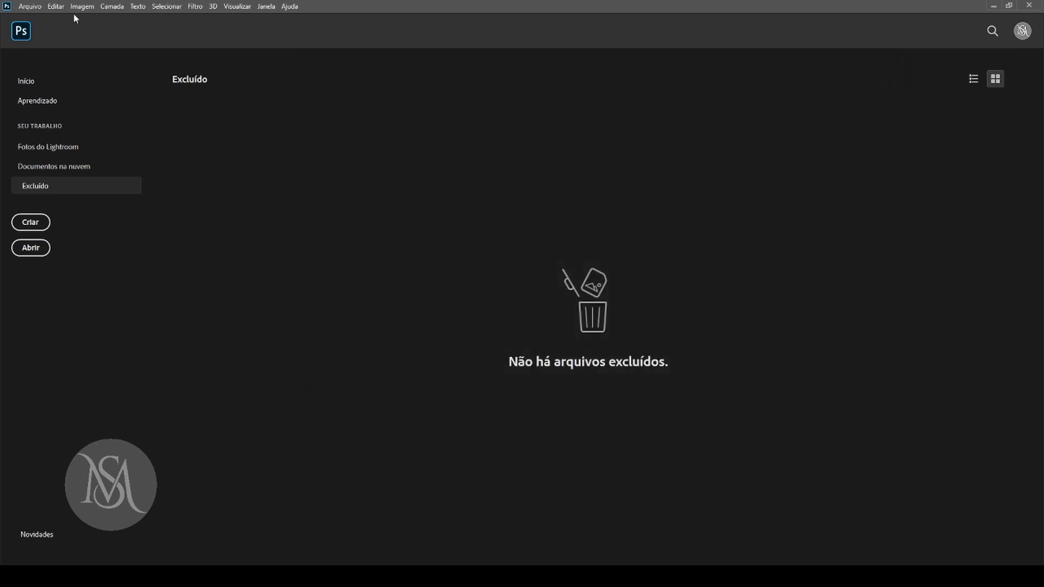
Create a new 1000 x 1000 pixel document named Interface - 2 with a resolution of 72 pixels/polegada.
{"action": "left_click", "coordinate": [29, 7]}
{"action": "left_click", "coordinate": [47, 19]}
{"action": "left_click", "coordinate": [723, 207]}
{"action": "type", "text": "72"}
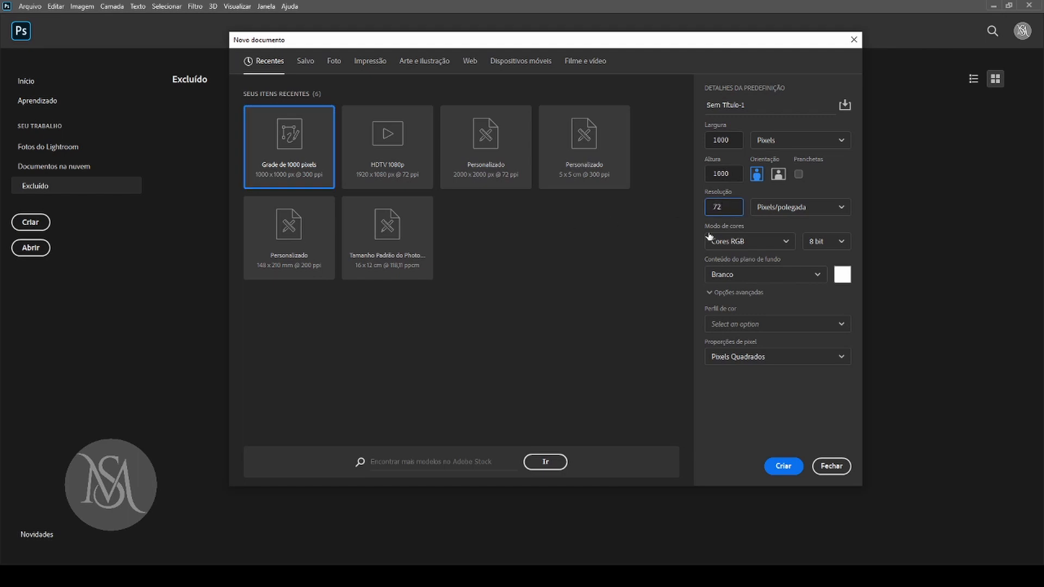
{"action": "left_click", "coordinate": [755, 104]}
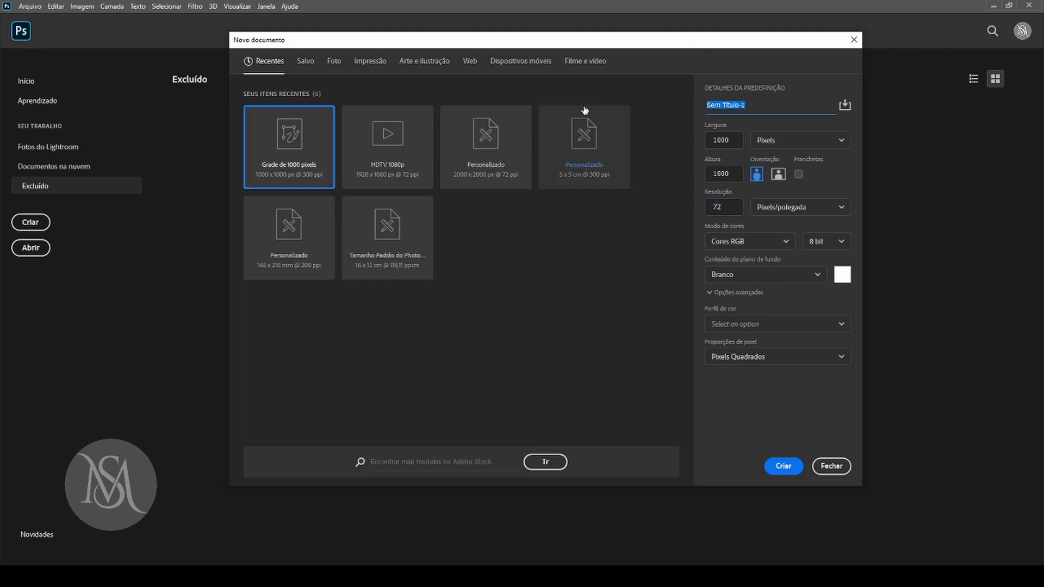
{"action": "type", "text": "Interface -21"}
{"action": "left_click", "coordinate": [783, 466]}
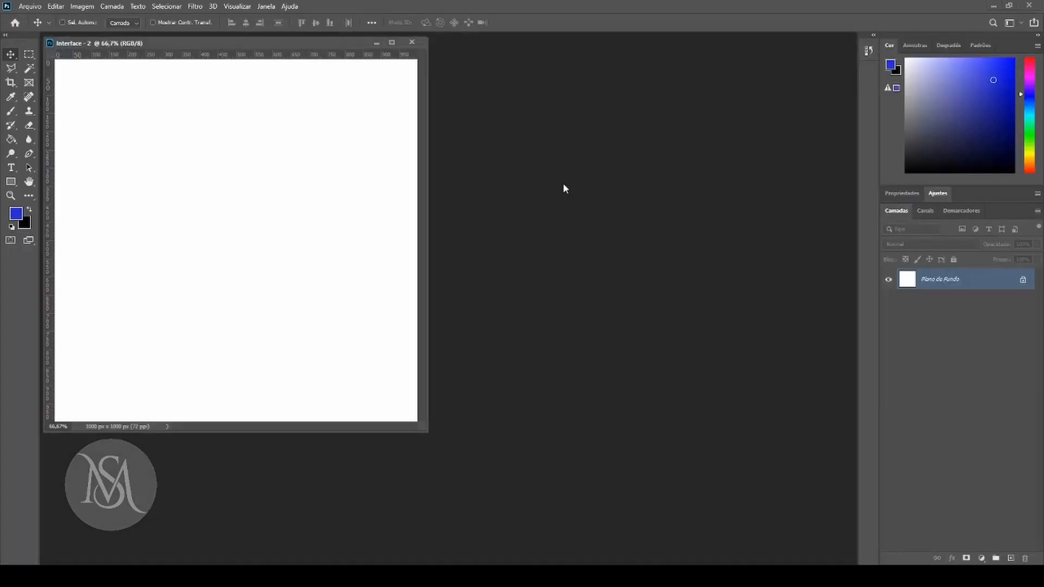
Reposition the floating Interface - 2 window and enlarge it so empty space surrounds the white canvas.
{"action": "left_click_drag", "start_coordinate": [251, 43], "coordinate": [573, 115]}
{"action": "left_click_drag", "start_coordinate": [471, 122], "coordinate": [300, 67]}
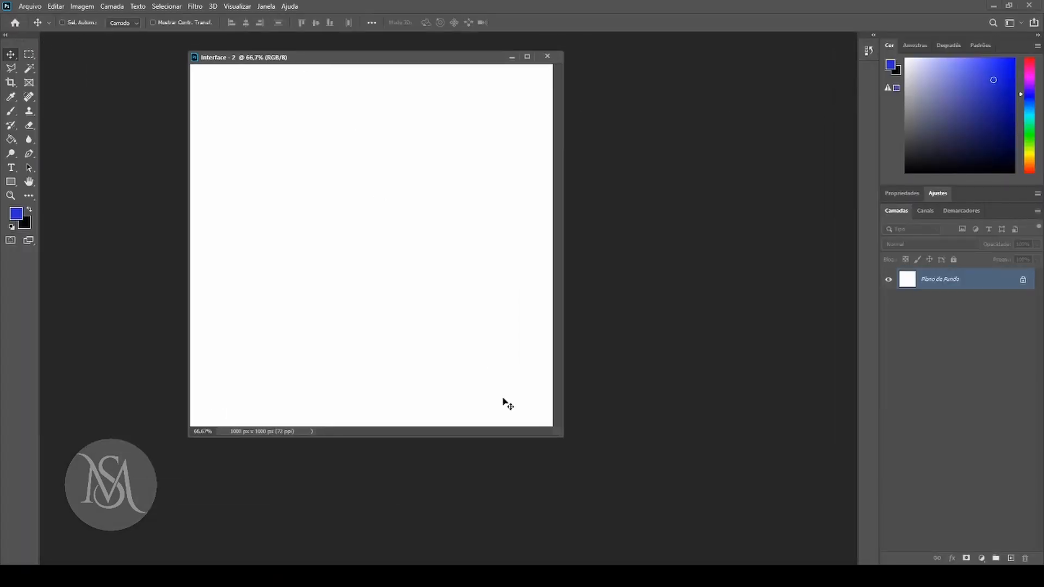
{"action": "left_click_drag", "start_coordinate": [567, 440], "coordinate": [651, 488]}
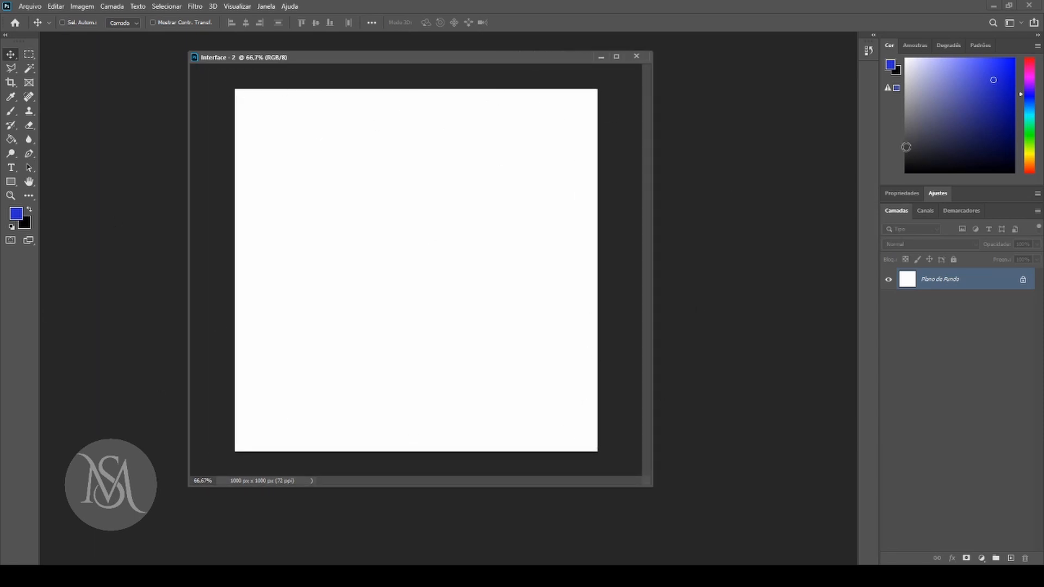
Switch to the Essenciais workspace and reset it to its default layout.
{"action": "left_click", "coordinate": [1020, 23]}
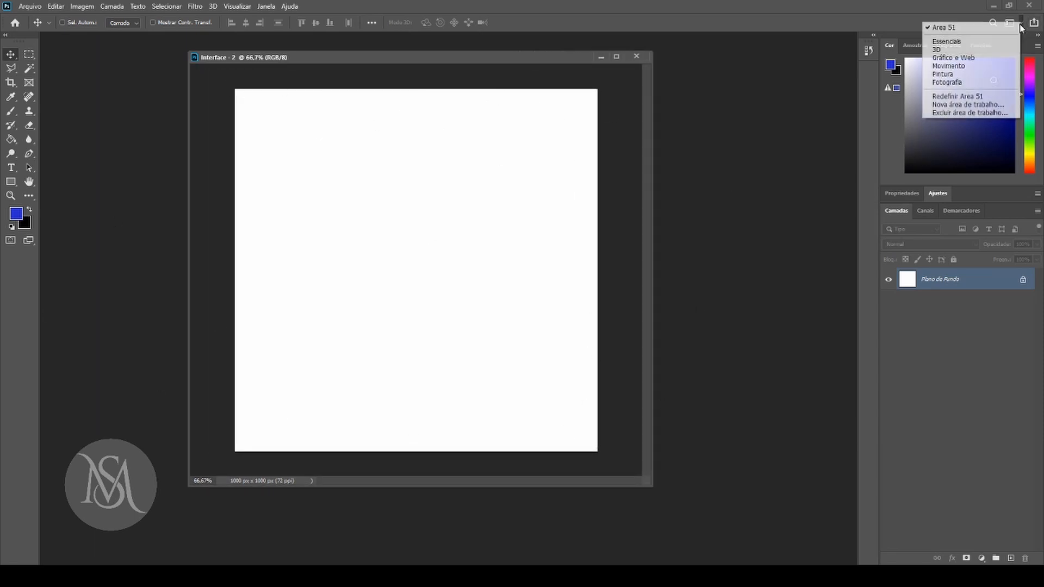
{"action": "left_click", "coordinate": [961, 45]}
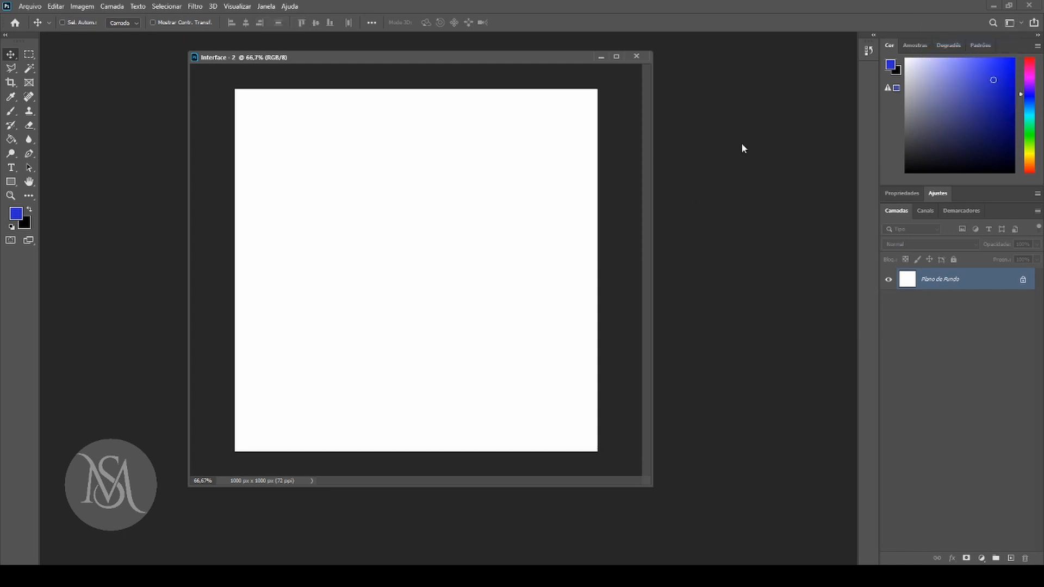
{"action": "left_click", "coordinate": [1021, 25]}
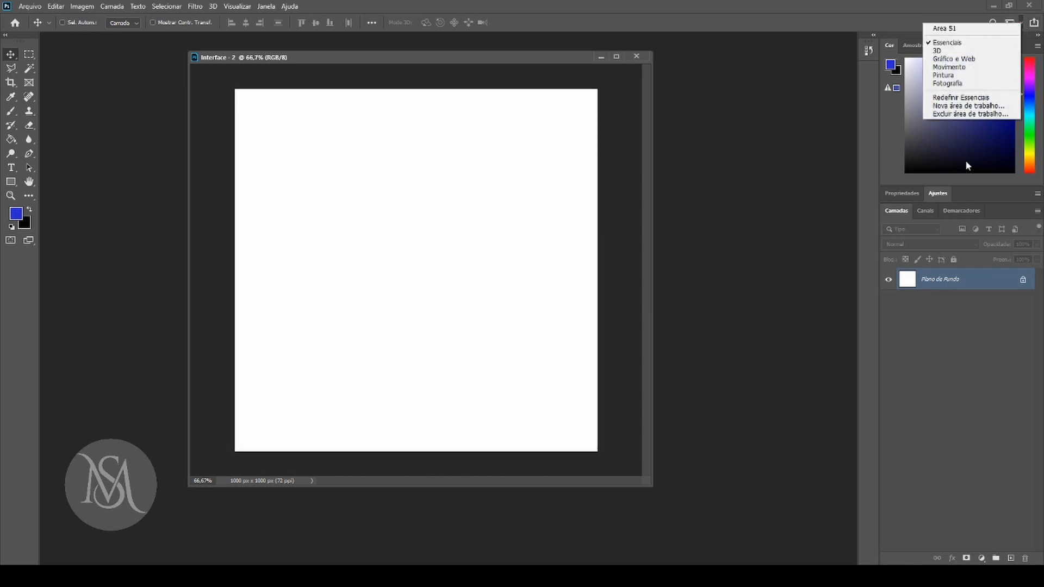
{"action": "left_click", "coordinate": [952, 98]}
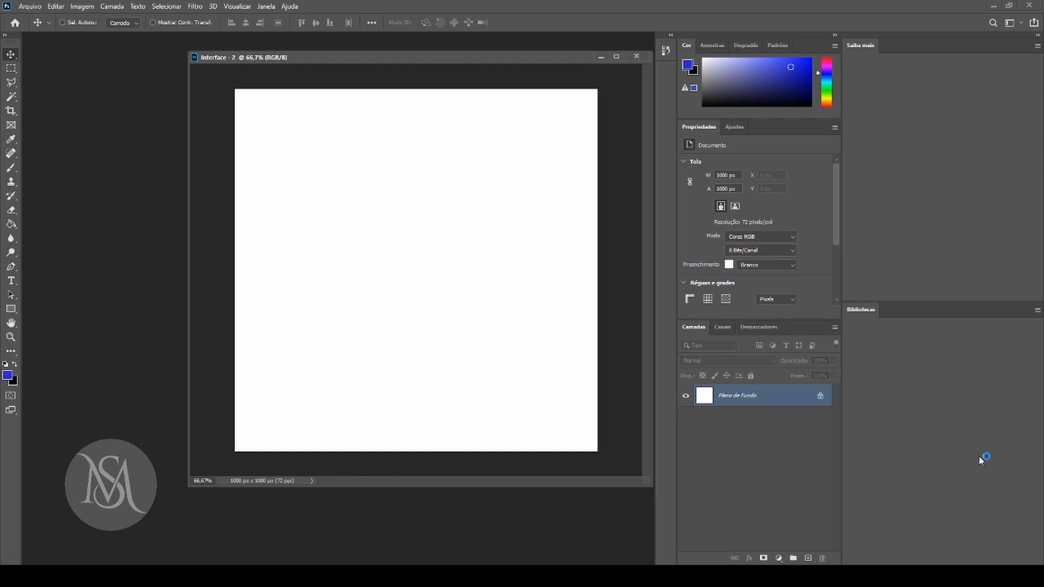
Close the Saiba mais and Bibliotecas panels and center the floating document window in the freed space.
{"action": "left_click_drag", "start_coordinate": [533, 55], "coordinate": [517, 46]}
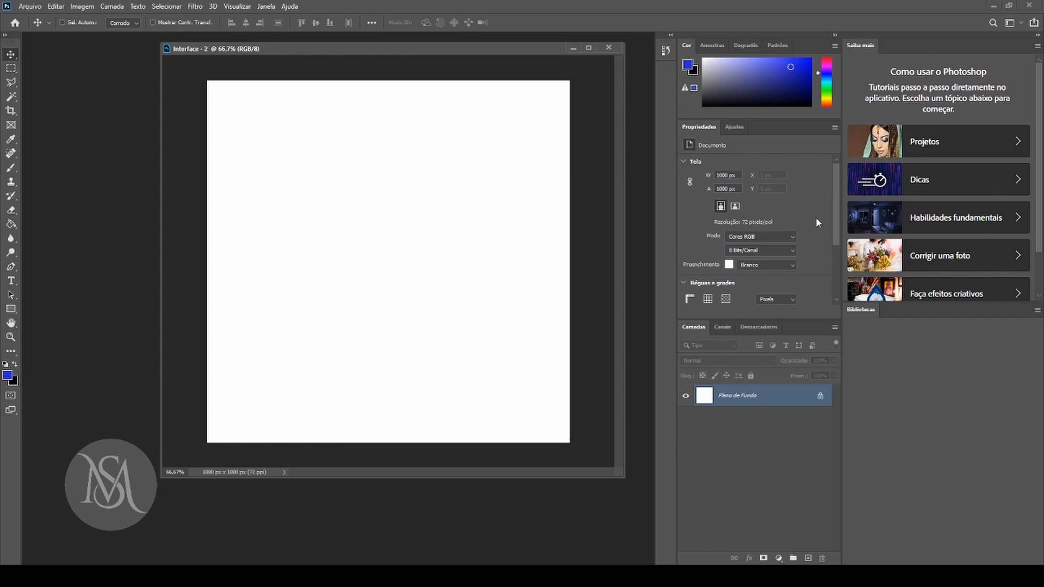
{"action": "left_click", "coordinate": [1037, 46]}
{"action": "left_click", "coordinate": [976, 50]}
{"action": "left_click", "coordinate": [1037, 45]}
{"action": "left_click", "coordinate": [981, 51]}
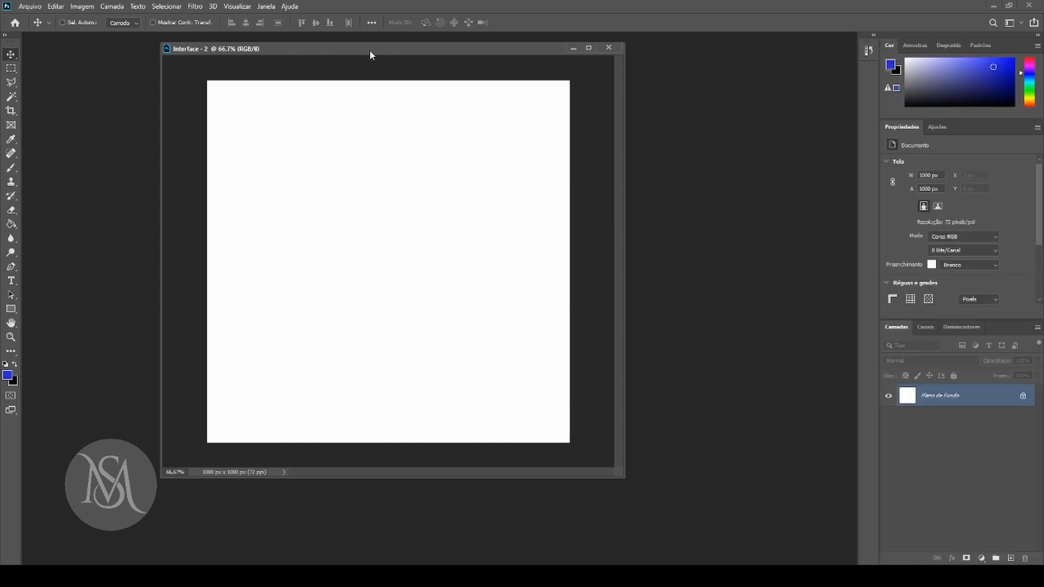
{"action": "left_click_drag", "start_coordinate": [380, 58], "coordinate": [464, 64]}
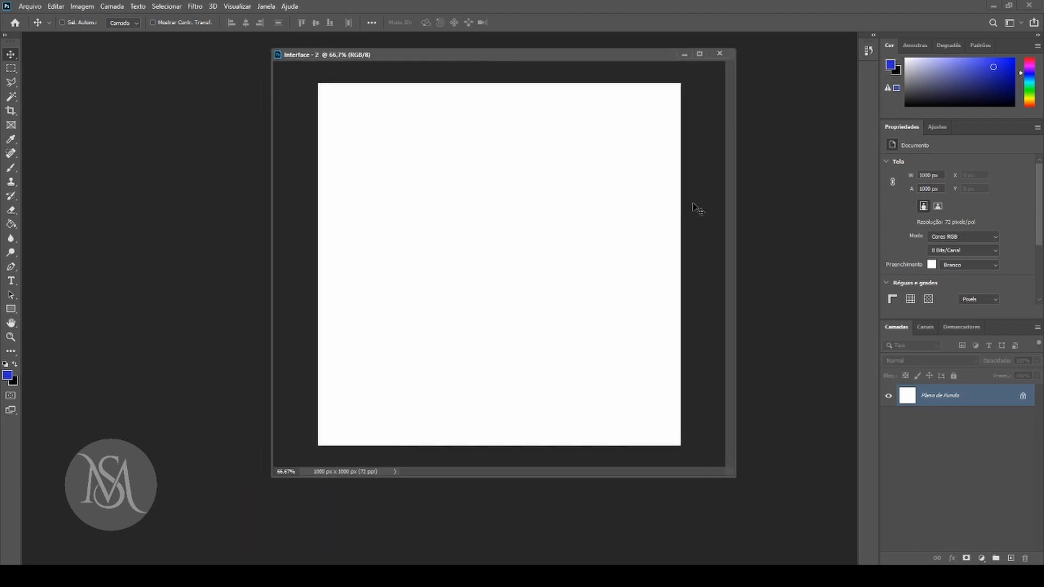
Tighten the floating document window and save the layout as a new workspace named teste, capturing Atalhos de Teclado and Barra de ferramentas.
{"action": "left_click_drag", "start_coordinate": [727, 471], "coordinate": [693, 460]}
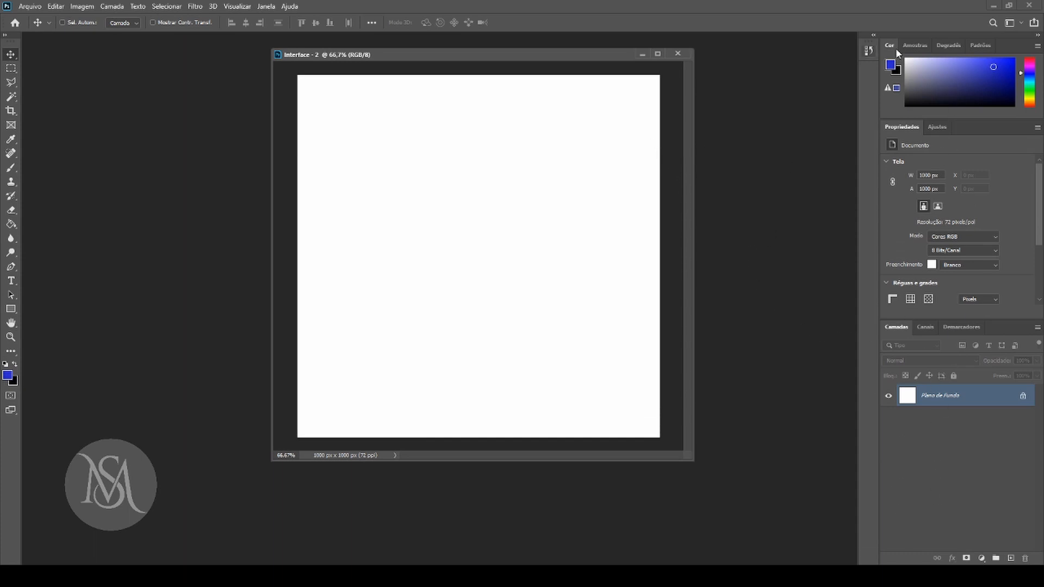
{"action": "left_click", "coordinate": [1023, 24]}
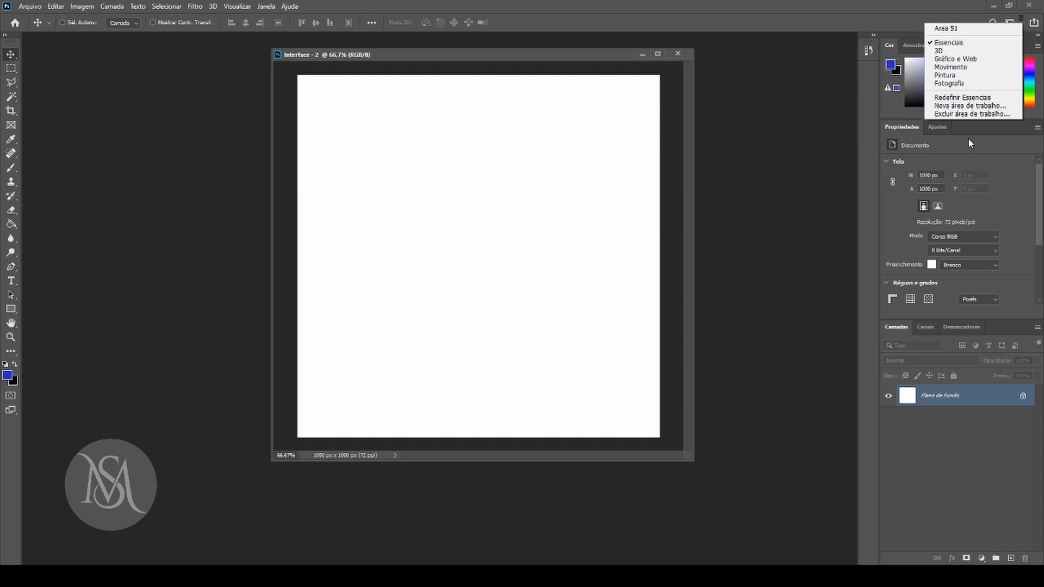
{"action": "left_click", "coordinate": [969, 106]}
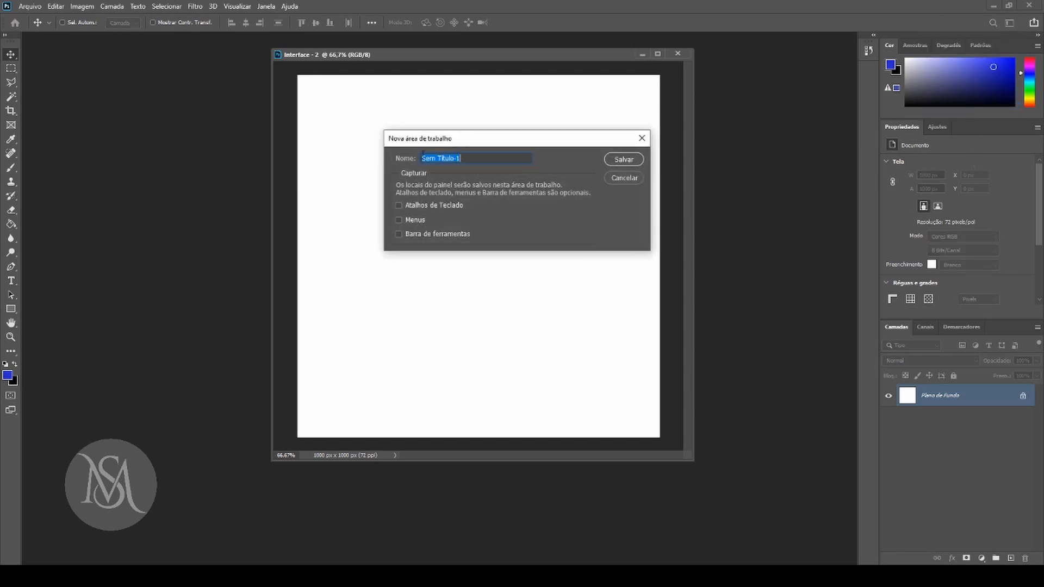
{"action": "left_click", "coordinate": [399, 206]}
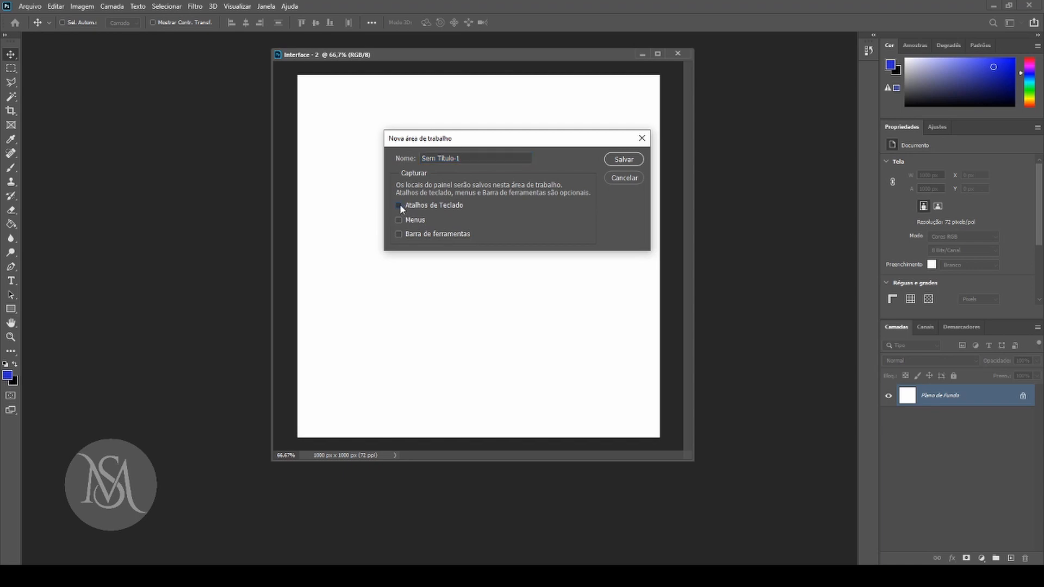
{"action": "left_click", "coordinate": [399, 234]}
{"action": "left_click_drag", "start_coordinate": [462, 158], "coordinate": [393, 159]}
{"action": "type", "text": "teste"}
{"action": "left_click", "coordinate": [622, 159]}
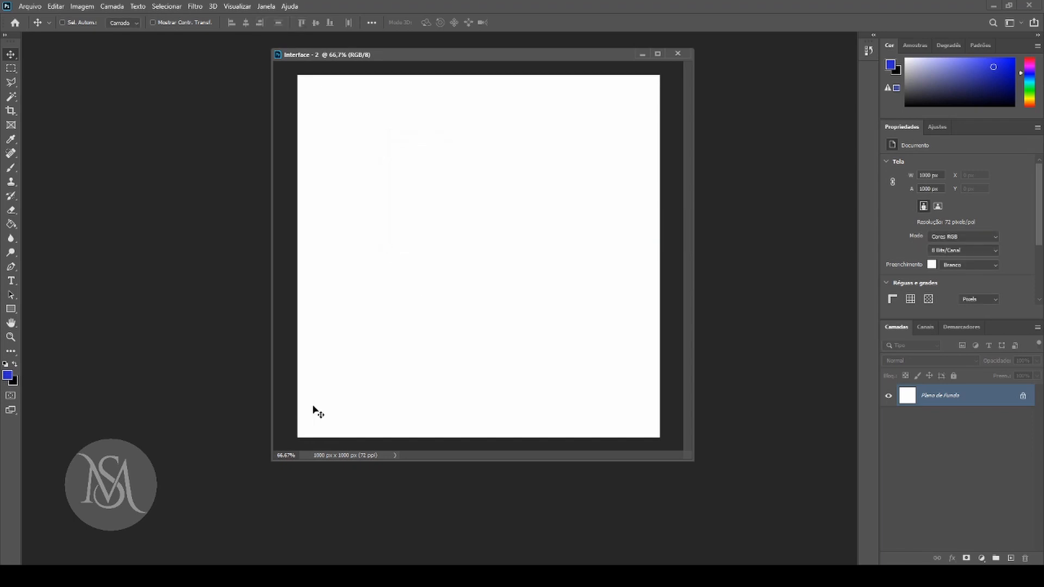
Switch to the Gráfico e Web workspace and return to the saved teste workspace.
{"action": "left_click", "coordinate": [1009, 23]}
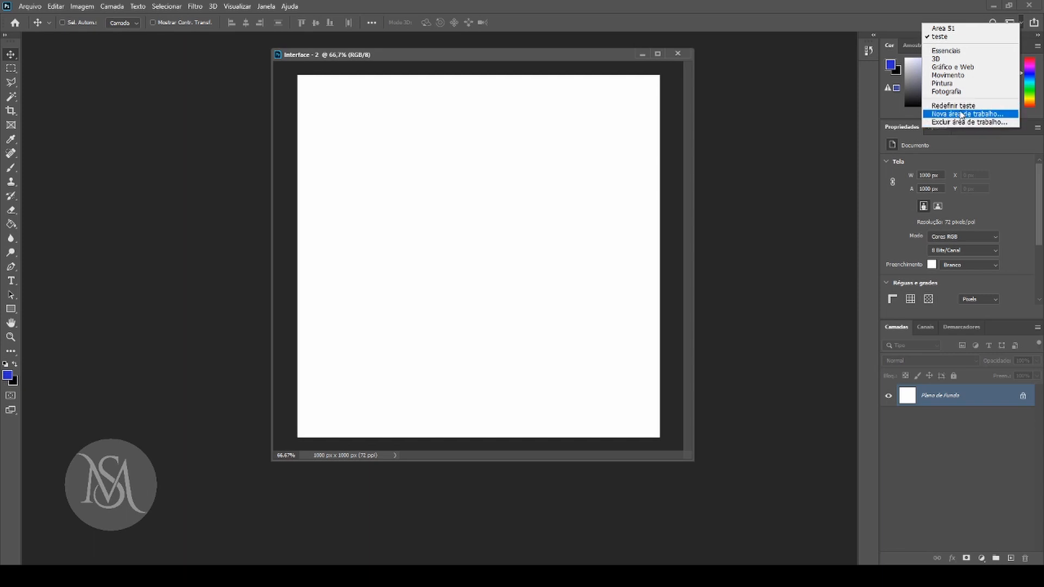
{"action": "left_click", "coordinate": [958, 76]}
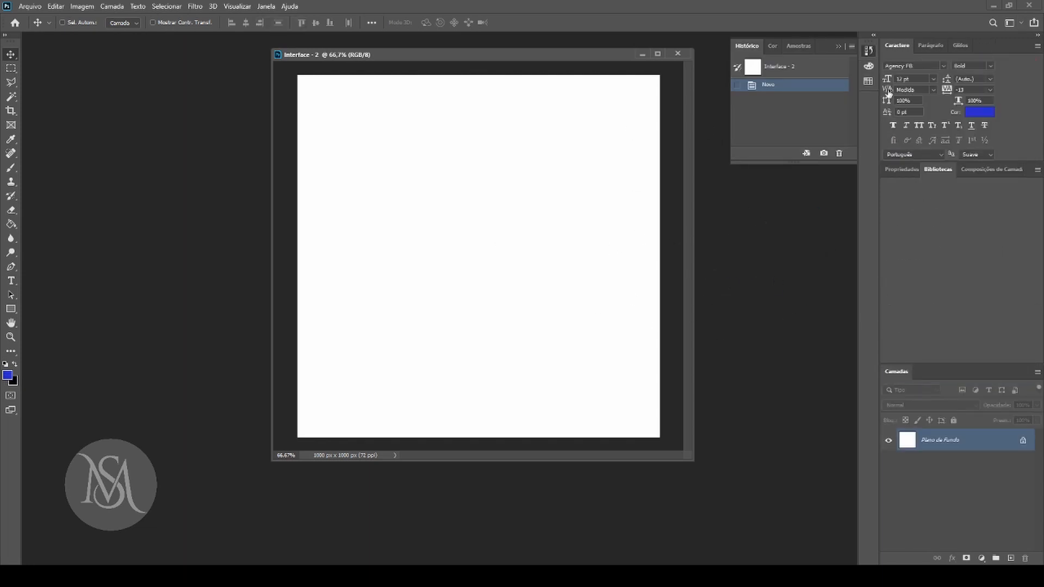
{"action": "left_click", "coordinate": [1020, 23]}
{"action": "left_click", "coordinate": [967, 39]}
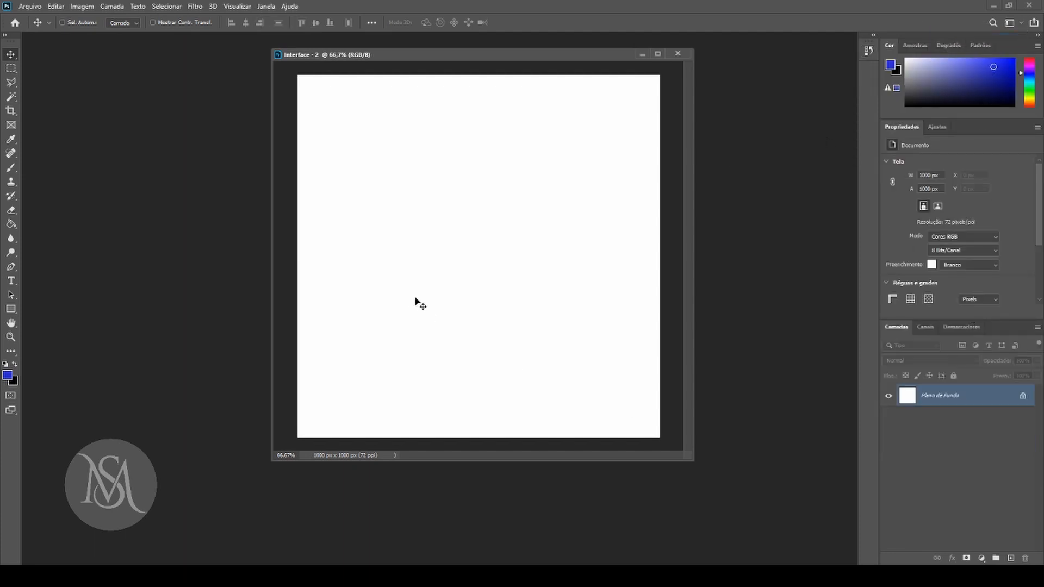
{"action": "left_click", "coordinate": [1020, 23]}
{"action": "left_click", "coordinate": [972, 37]}
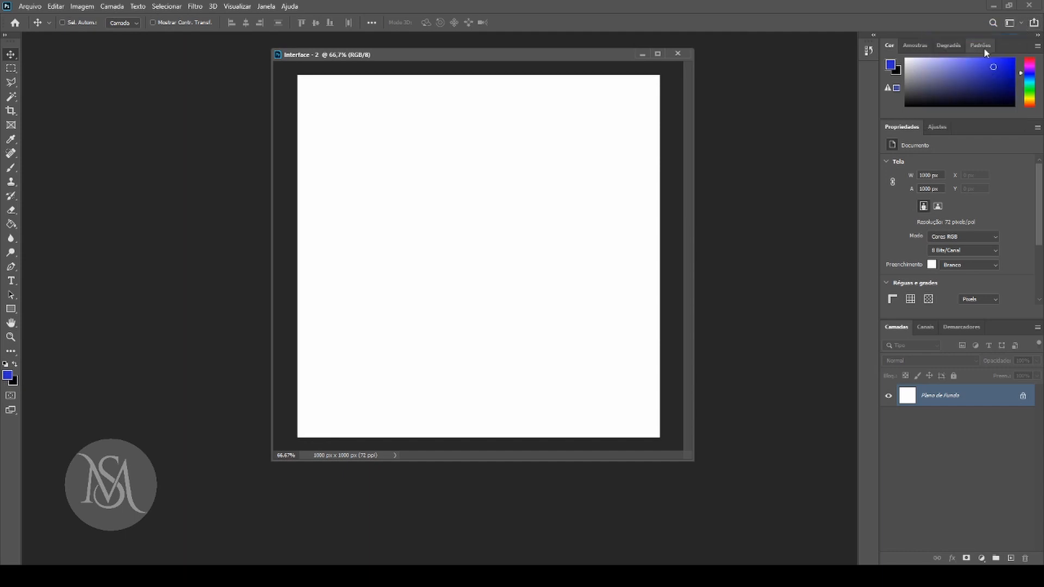
Open the document's sharing options and dismiss them.
{"action": "left_click", "coordinate": [1035, 23]}
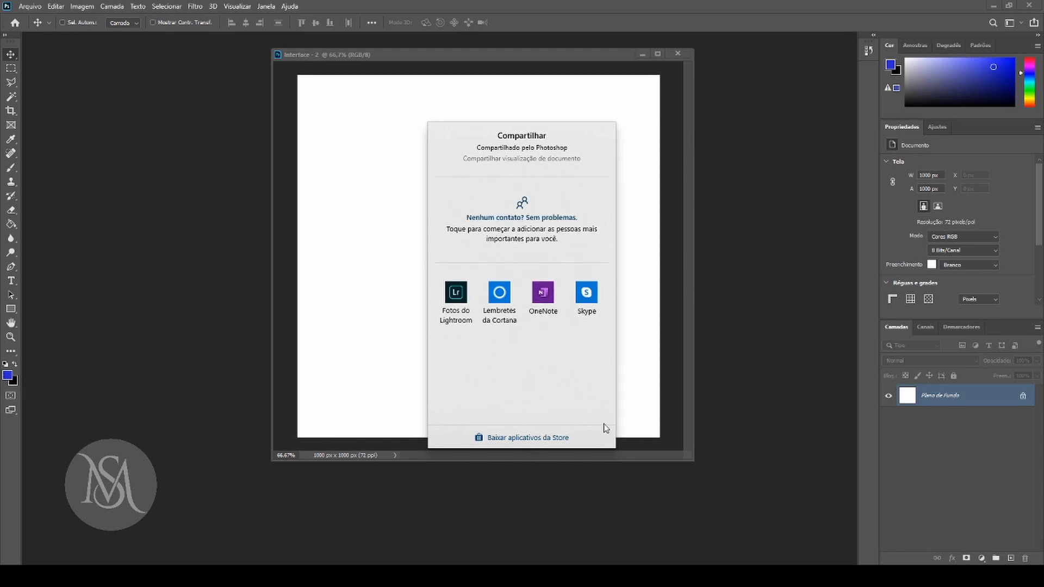
{"action": "left_click", "coordinate": [548, 64]}
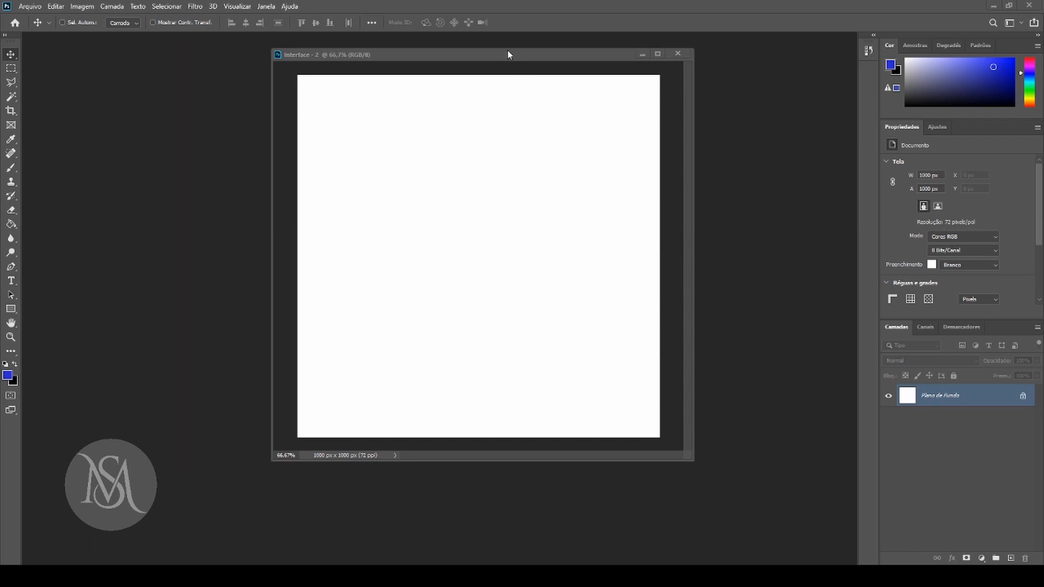
Show the rulers on the Interface - 2 document, trim its floating window slightly and reposition it in the work area.
{"action": "left_click_drag", "start_coordinate": [411, 54], "coordinate": [392, 66]}
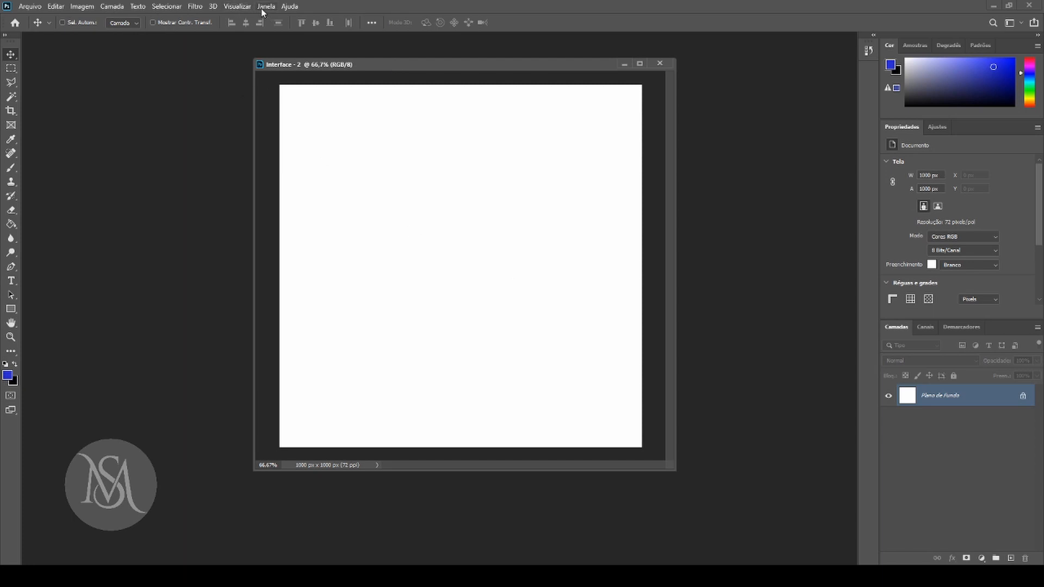
{"action": "left_click", "coordinate": [231, 7]}
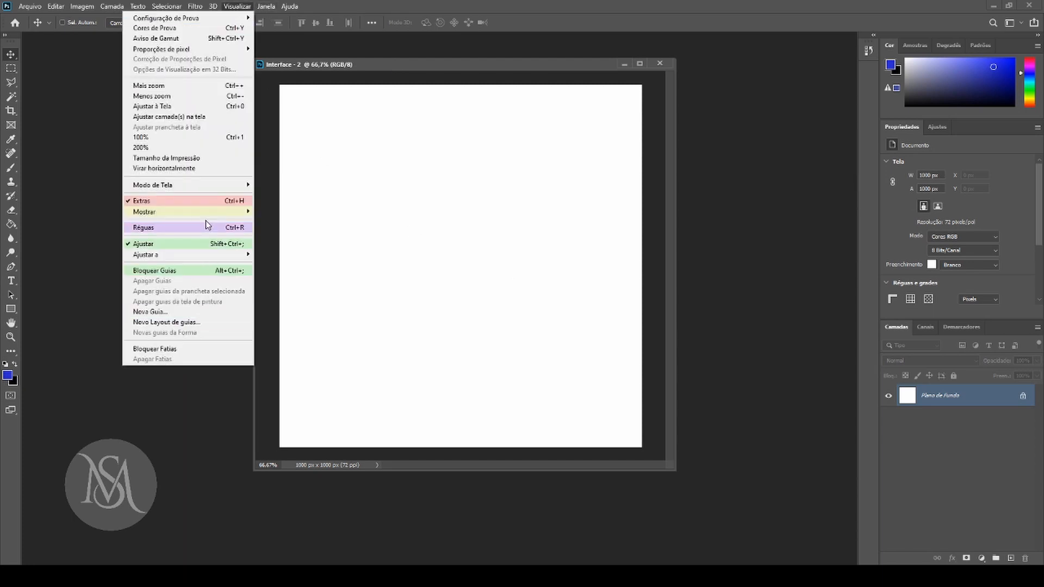
{"action": "left_click", "coordinate": [206, 226]}
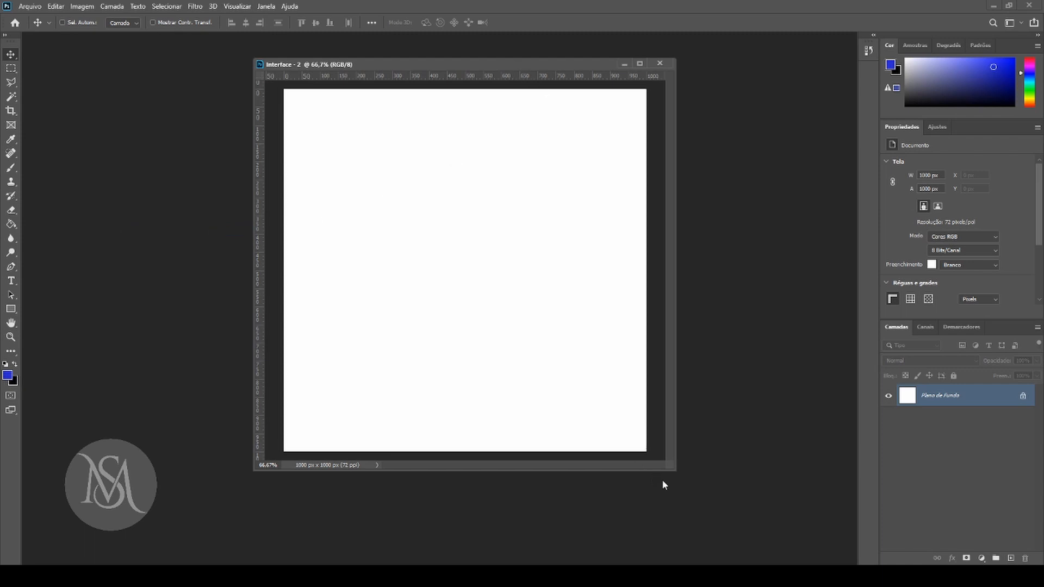
{"action": "mouse_move", "coordinate": [673, 473]}
{"action": "left_mouse_down"}
{"action": "mouse_move", "coordinate": [659, 468]}
{"action": "mouse_move", "coordinate": [669, 468]}
{"action": "left_mouse_up"}
{"action": "left_click_drag", "start_coordinate": [516, 66], "coordinate": [606, 52]}
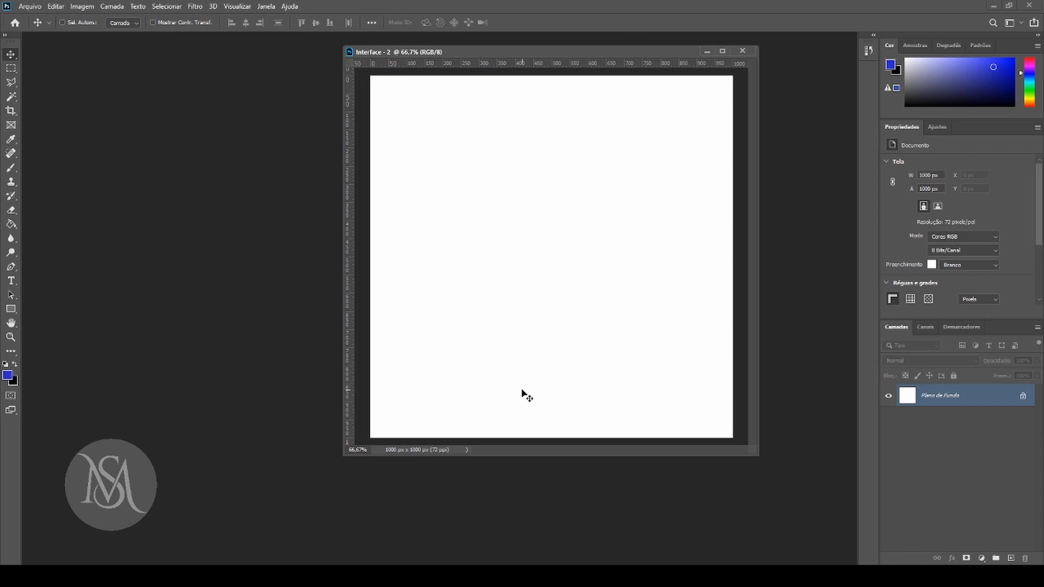
{"action": "left_click_drag", "start_coordinate": [445, 53], "coordinate": [331, 58]}
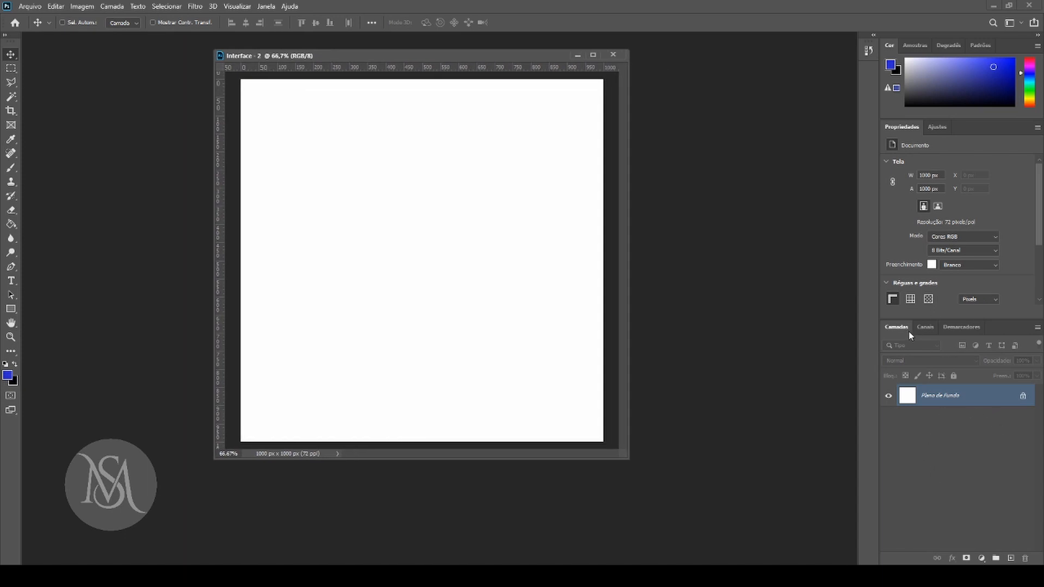
View the Camadas panel's options, close them and move the floating document window slightly lower in the work area.
{"action": "left_click", "coordinate": [1037, 327]}
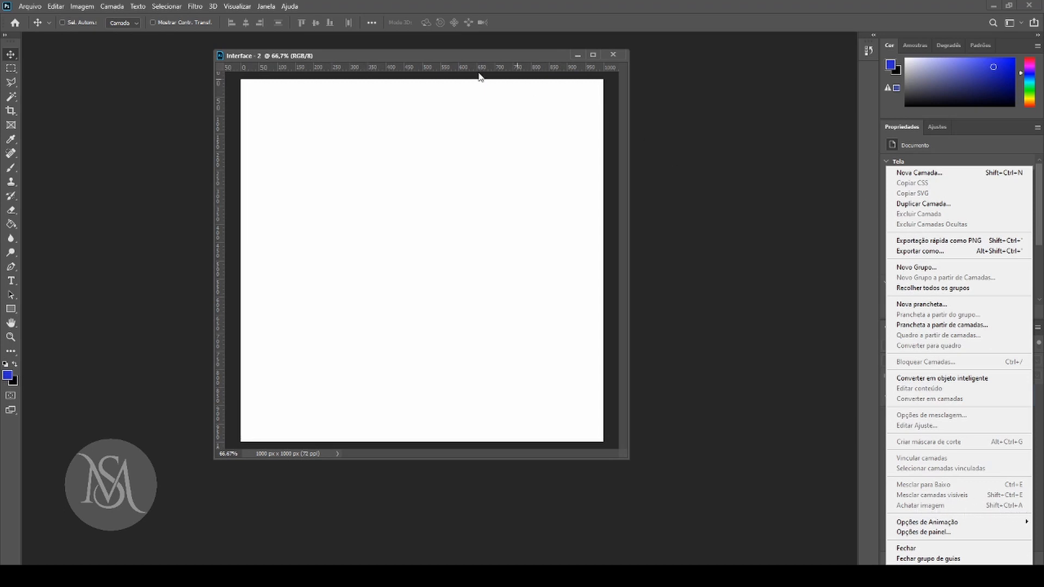
{"action": "left_click", "coordinate": [538, 82]}
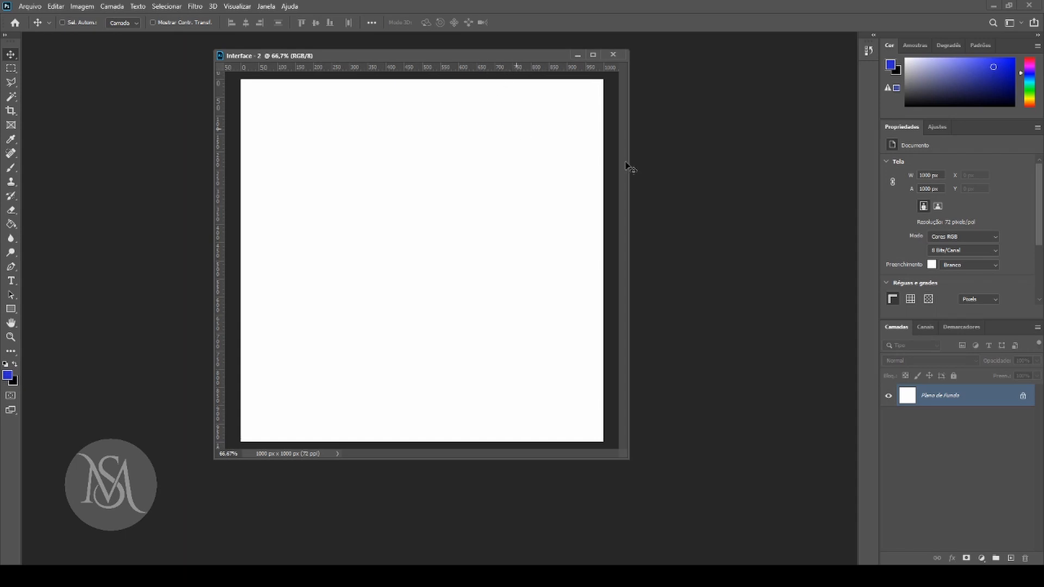
{"action": "left_click_drag", "start_coordinate": [409, 57], "coordinate": [410, 83]}
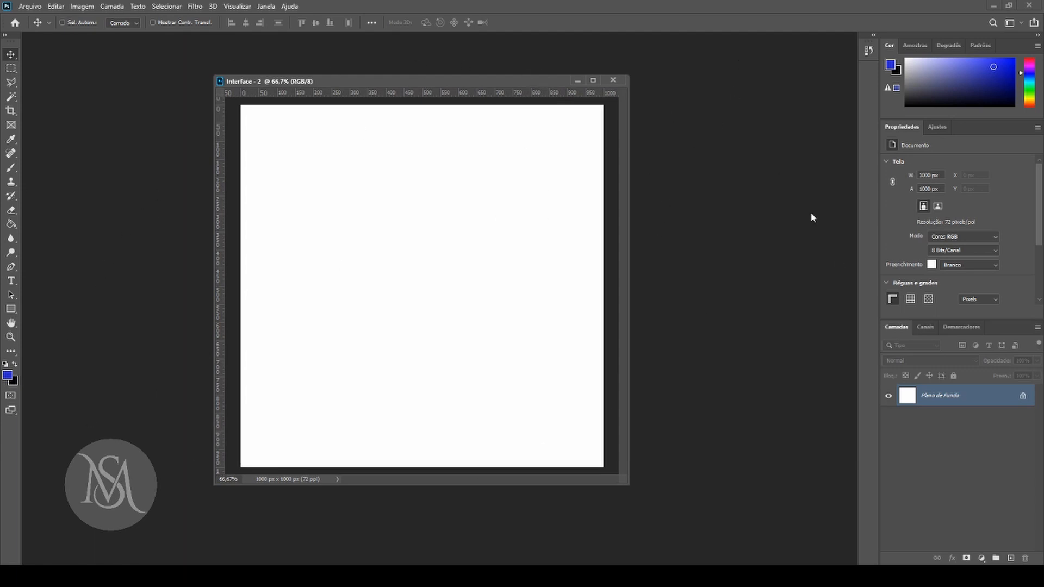
{"action": "mouse_move", "coordinate": [365, 85]}
{"action": "left_mouse_down"}
{"action": "mouse_move", "coordinate": [388, 78]}
{"action": "mouse_move", "coordinate": [379, 85]}
{"action": "left_mouse_up"}
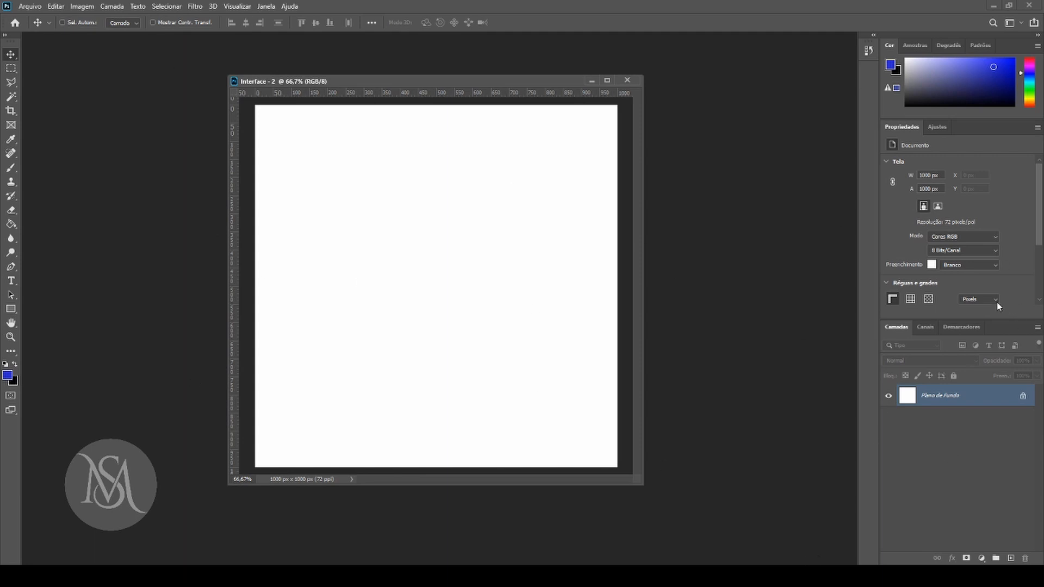
{"action": "mouse_move", "coordinate": [470, 81]}
{"action": "left_mouse_down"}
{"action": "mouse_move", "coordinate": [476, 69]}
{"action": "mouse_move", "coordinate": [474, 87]}
{"action": "left_mouse_up"}
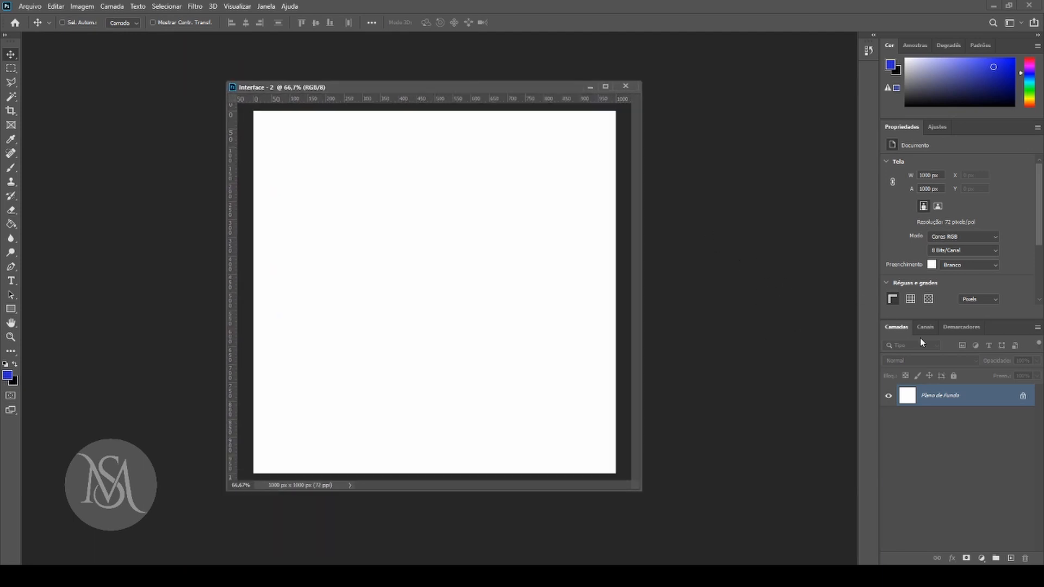